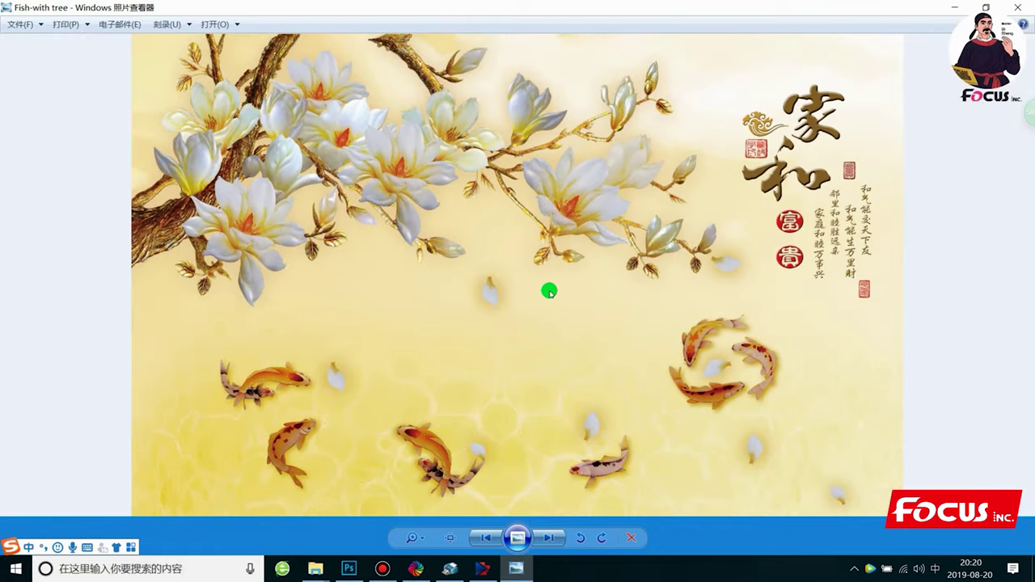
- Scroll over the fish-and-magnolia picture in Photo Viewer to inspect it
scroll(549, 291, "up", 1)
scroll(549, 291, "down", 1)
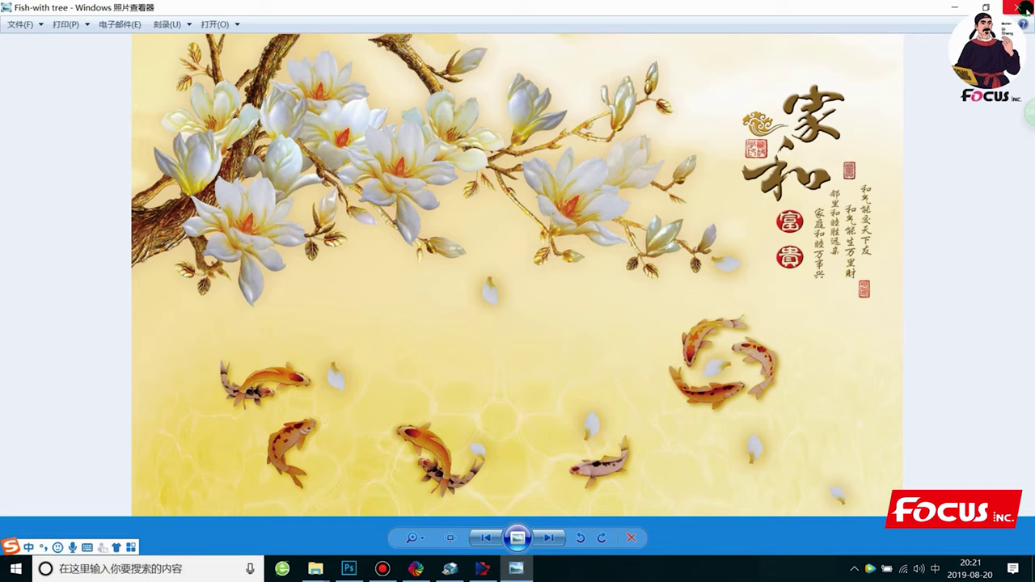
- Load the FOCUS colour test file into Photoshop, then close that document
left_click(1024, 8)
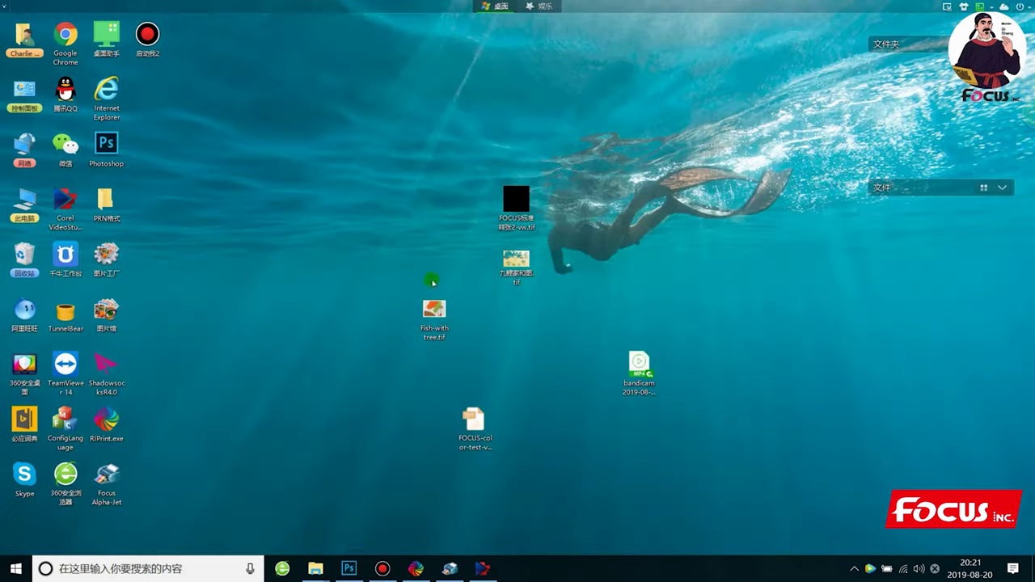
left_click(349, 569)
mouse_move(566, 10)
left_mouse_down()
mouse_move(711, 97)
mouse_move(735, 342)
mouse_move(778, 416)
mouse_move(880, 409)
mouse_move(902, 437)
mouse_move(898, 469)
mouse_move(885, 453)
mouse_move(446, 259)
mouse_move(320, 93)
left_mouse_up()
left_click_drag(474, 420, 215, 172)
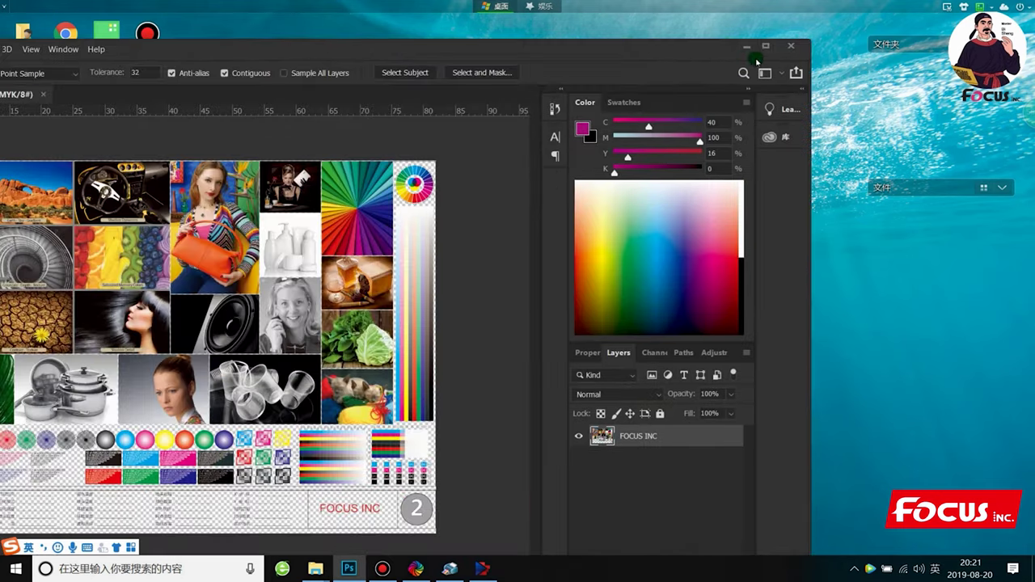
left_click(753, 46)
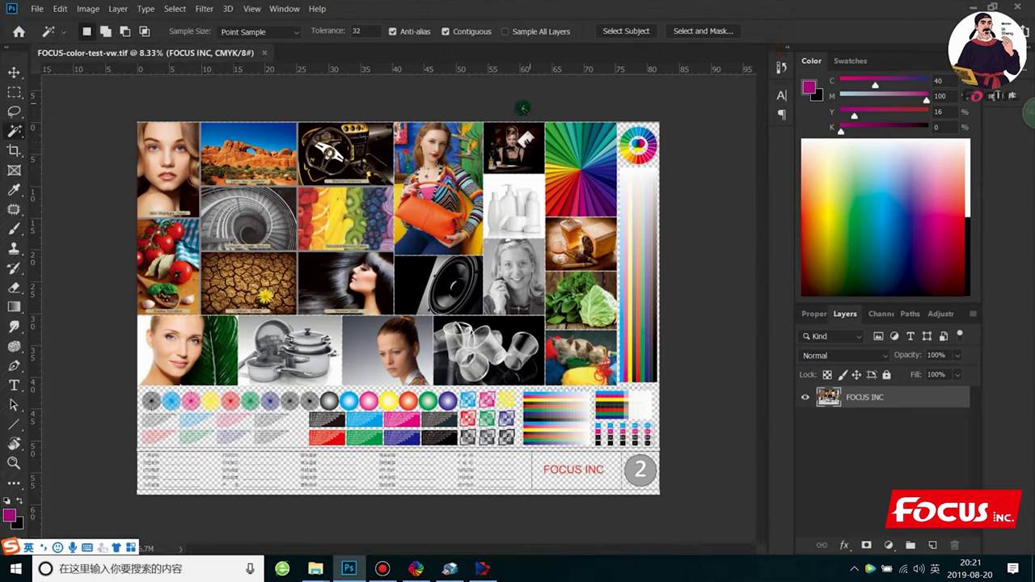
left_click(264, 52)
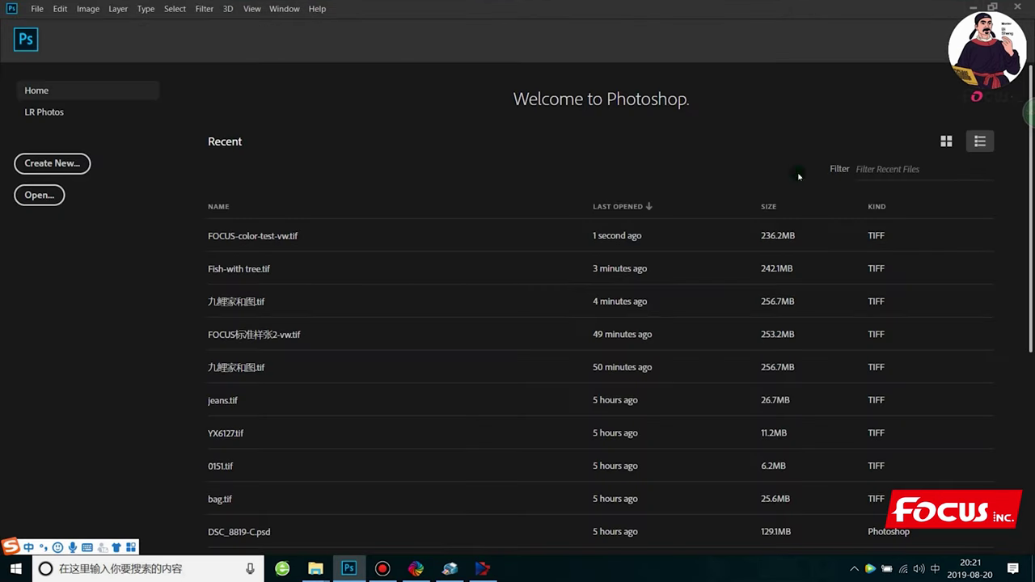
- Drag Fish-with tree.tif into Photoshop and maximize the window
left_click(997, 7)
mouse_move(699, 51)
left_mouse_down()
mouse_move(281, 450)
mouse_move(602, 365)
left_mouse_up()
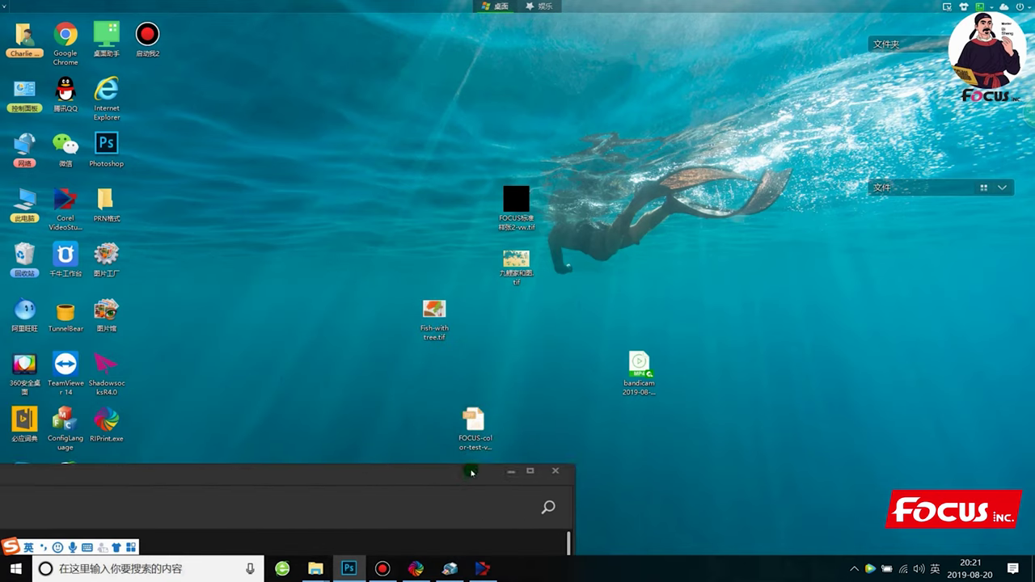
left_click_drag(434, 315, 474, 437)
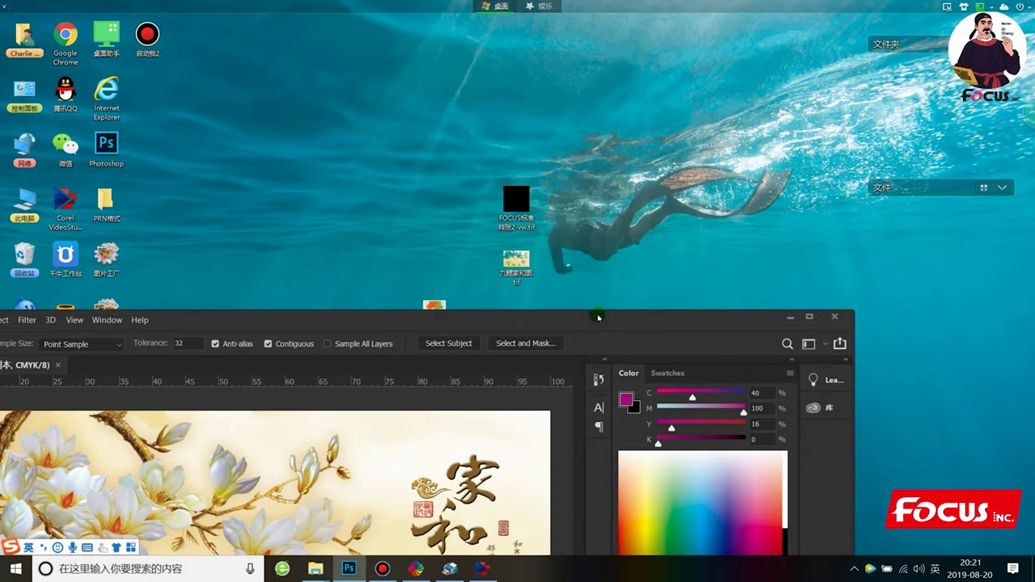
double_click(596, 316)
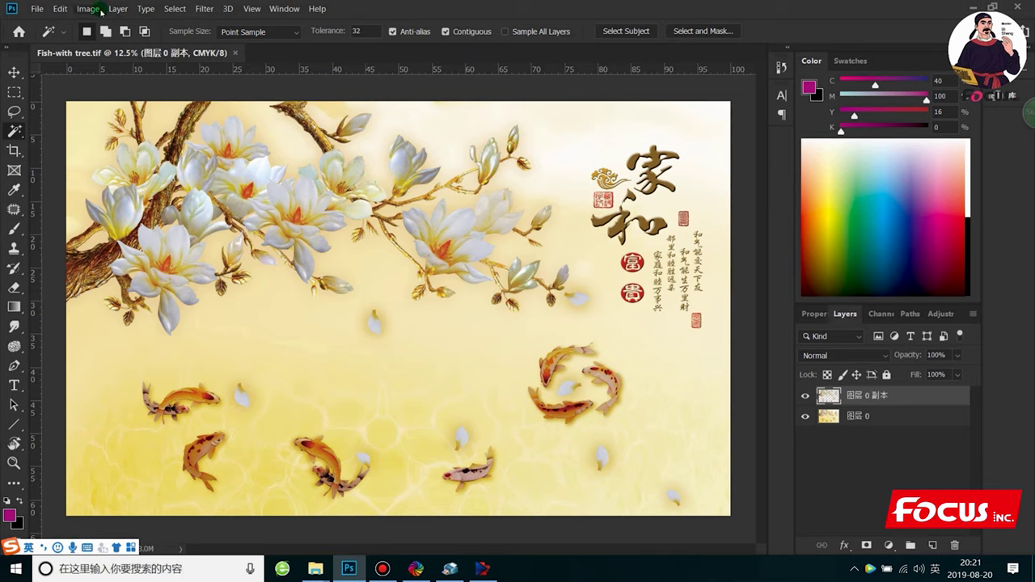
- Confirm the CMYK mode, select 图层 0 and hide the 图层 0 副本 layer
left_click(87, 9)
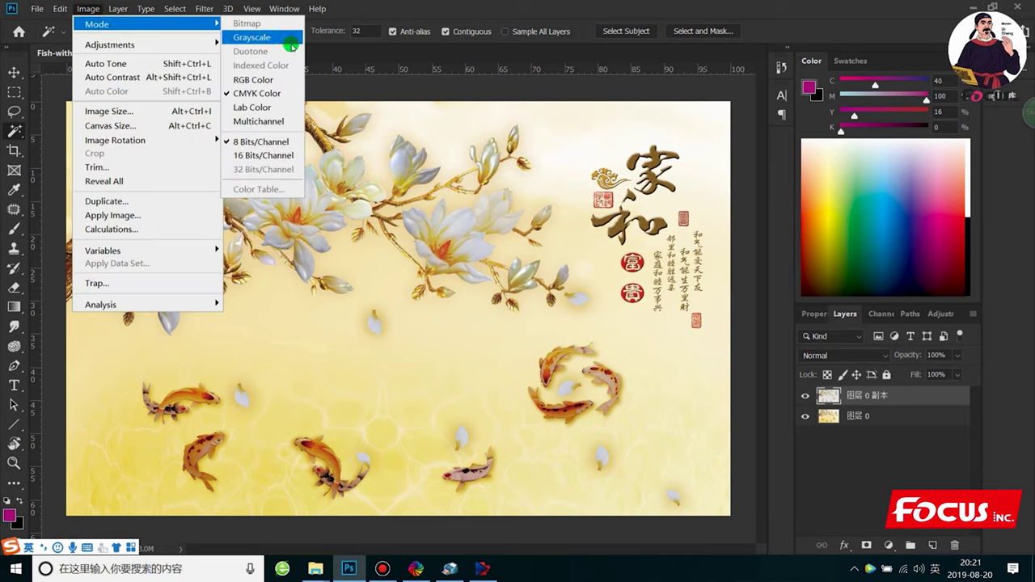
left_click(571, 123)
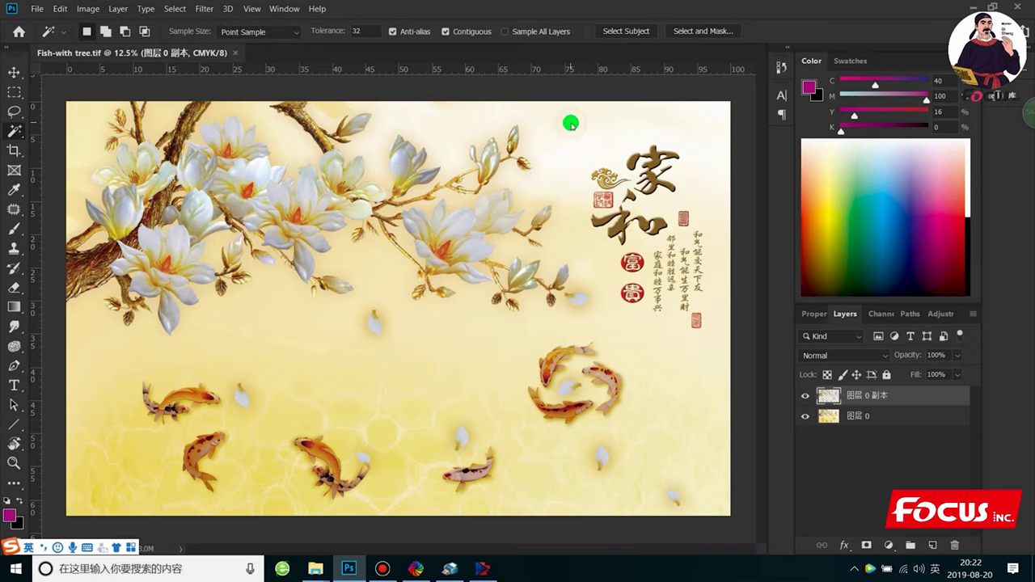
left_click(861, 417)
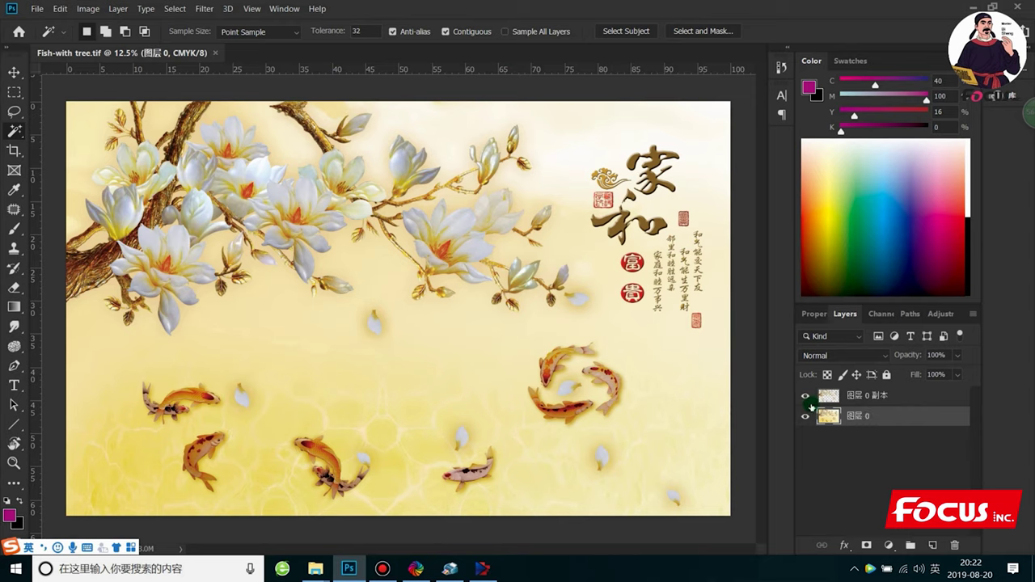
left_click(806, 396)
left_click(833, 418)
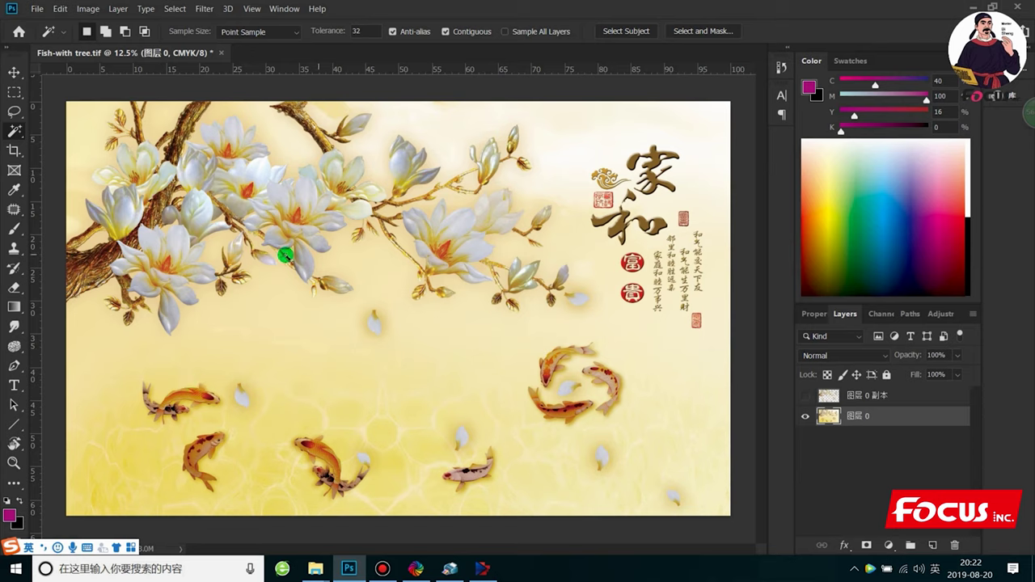
- Select a white magnolia petal with the Magic Wand, adding more petal areas
right_click(18, 130)
left_click(58, 145)
left_click(259, 178)
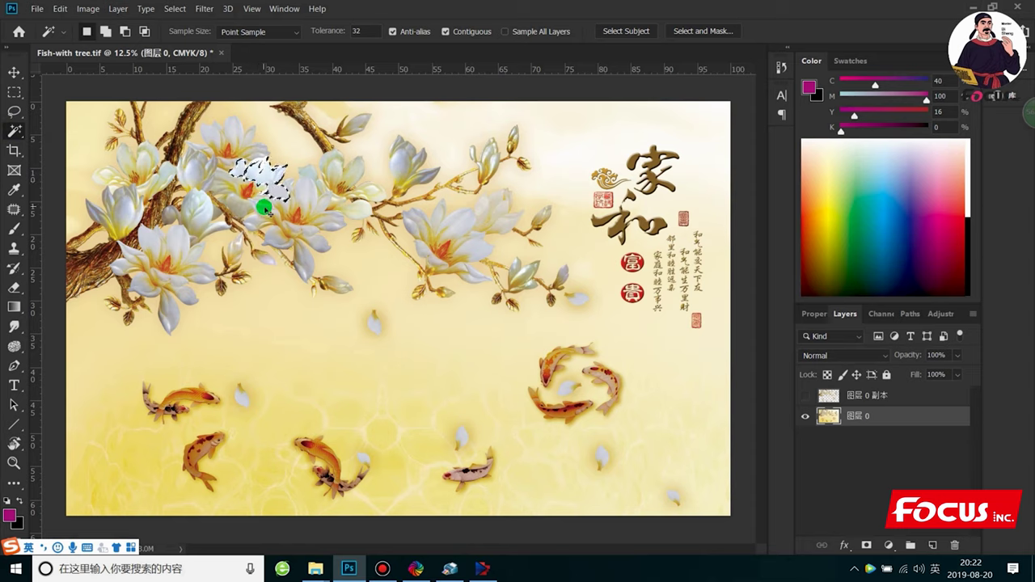
key("shift")
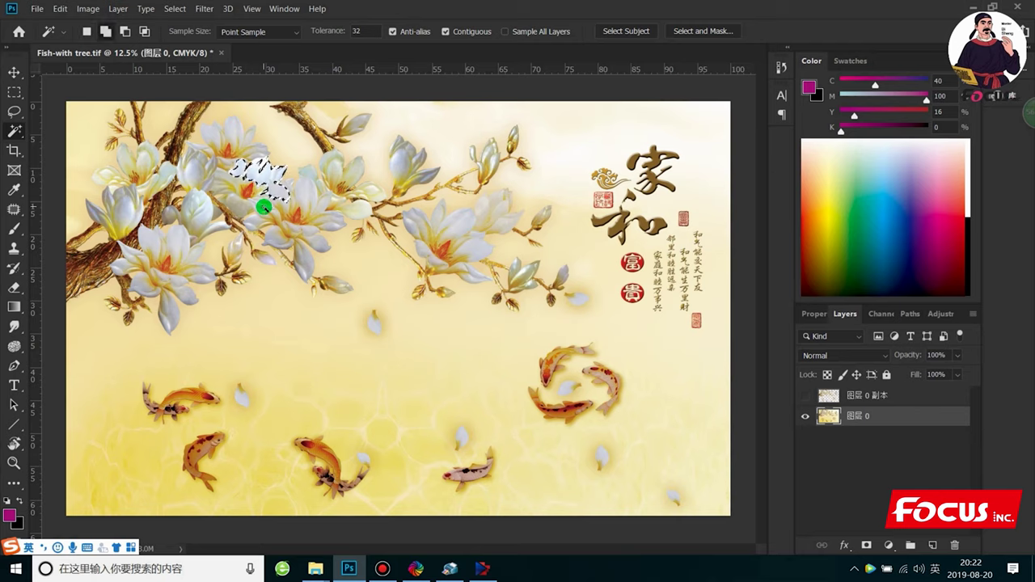
left_click(262, 207, "shift")
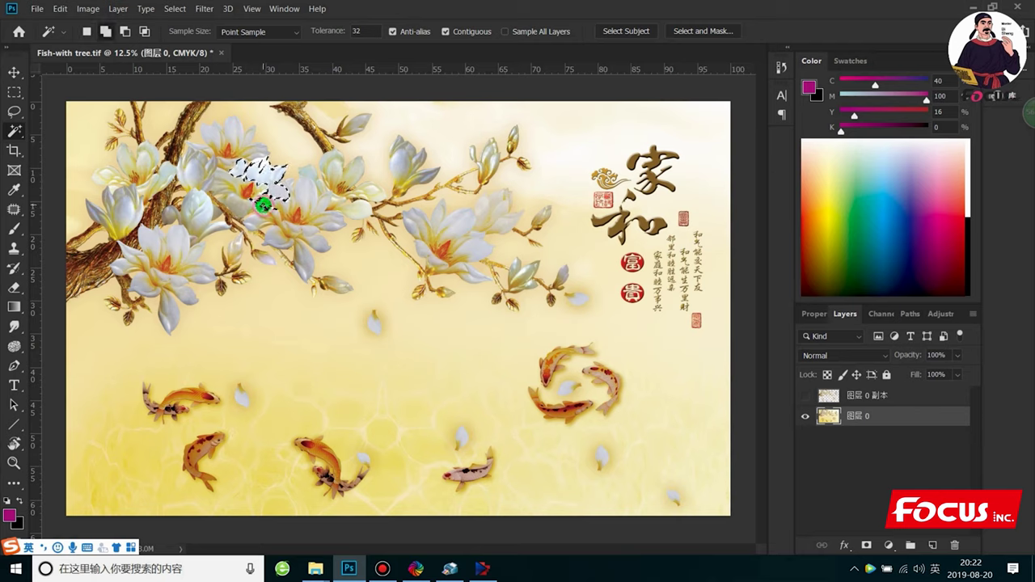
left_click(300, 197, "shift")
- Extend the selection to similar light areas and add the left orange koi
right_click(302, 195)
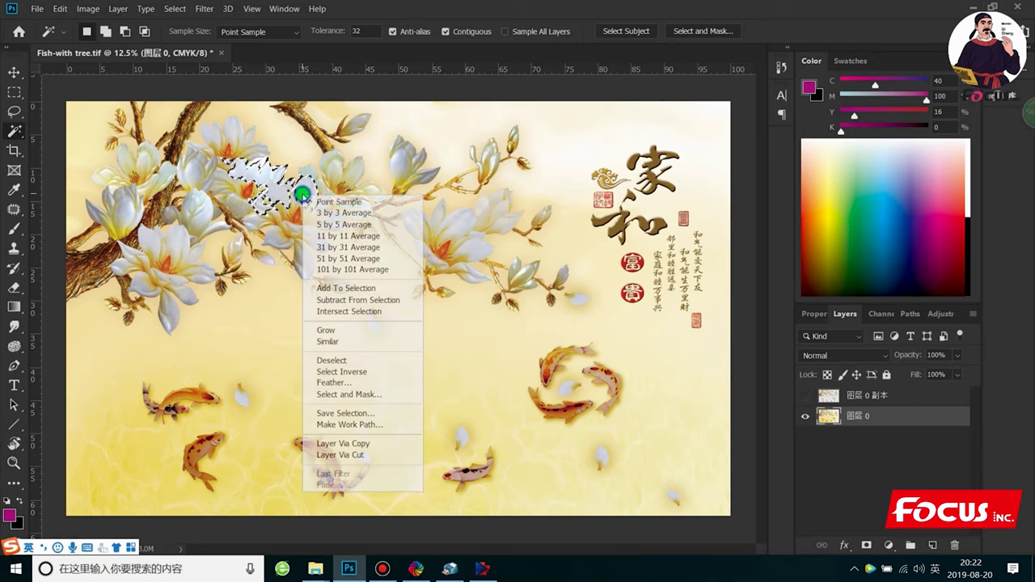
left_click(357, 338)
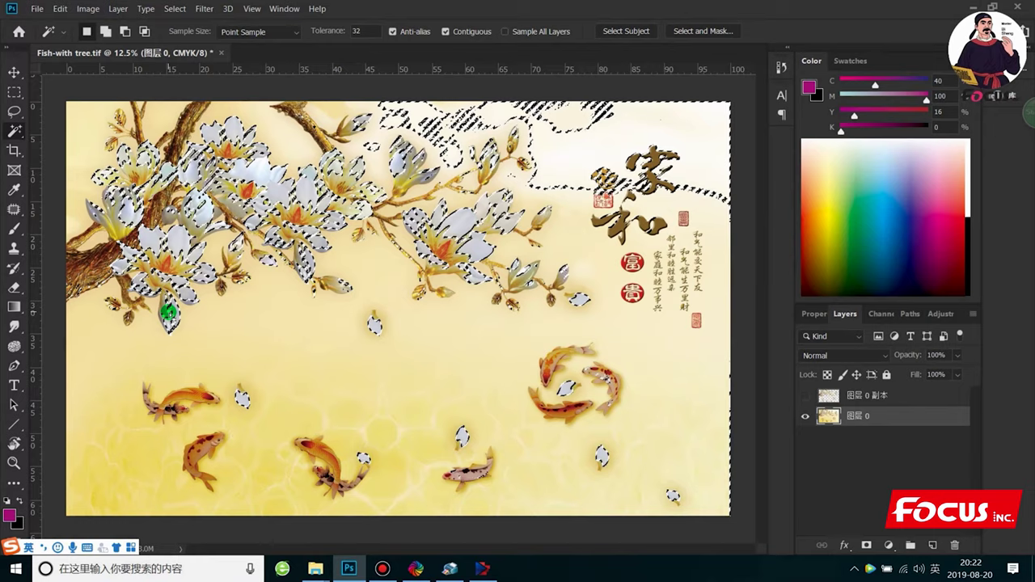
key("alt")
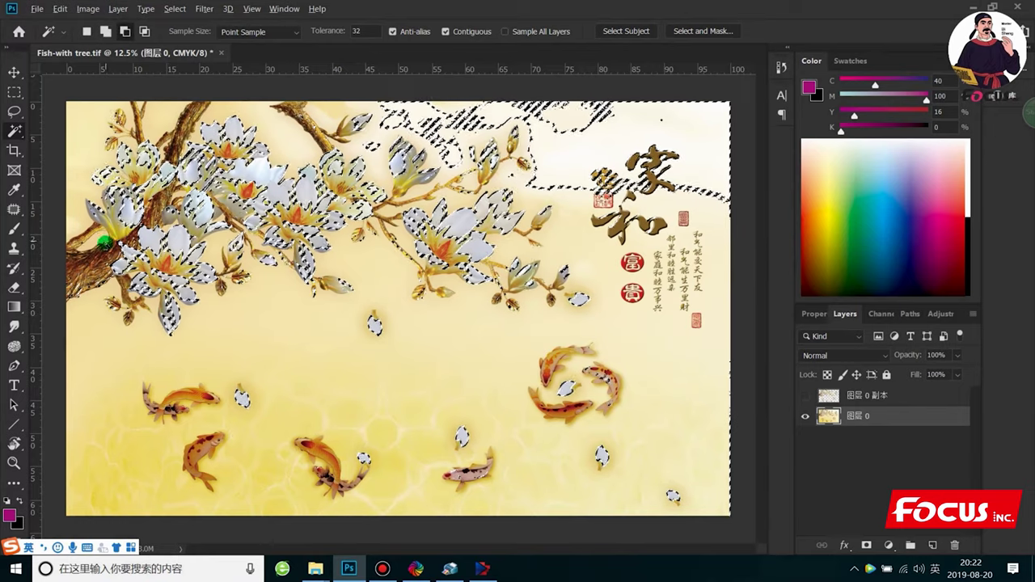
left_click(100, 258, "alt")
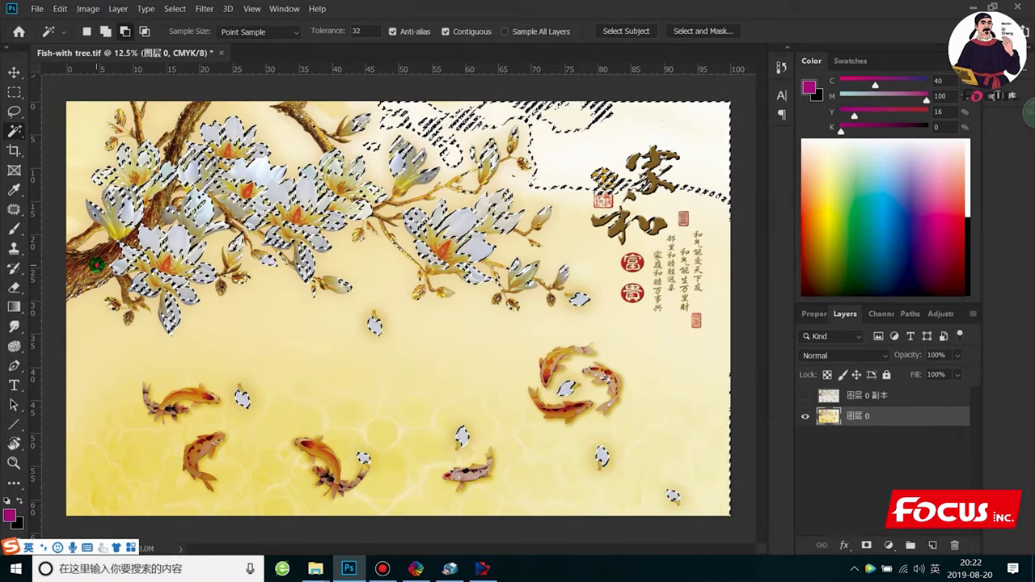
key("alt")
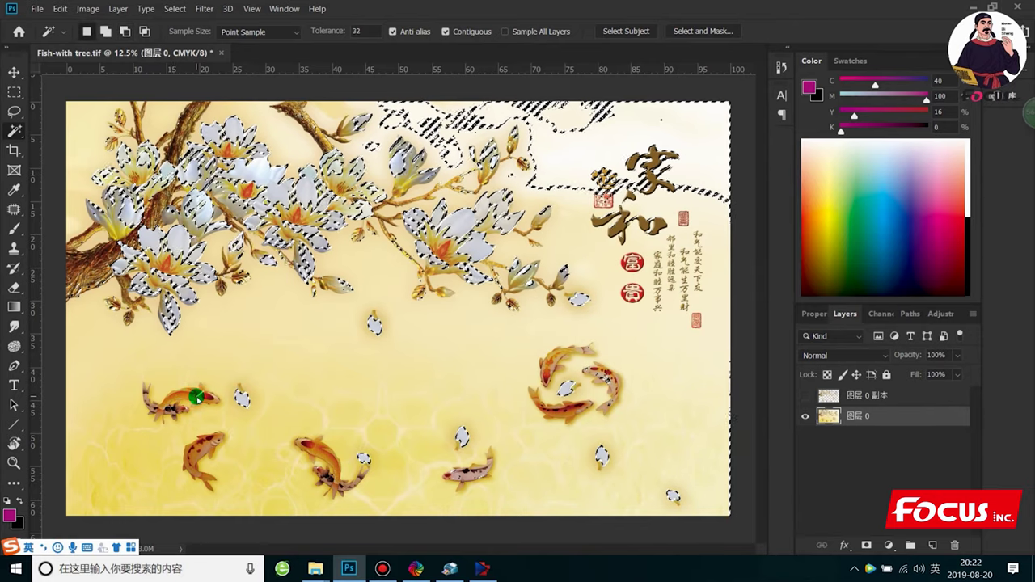
key("shift")
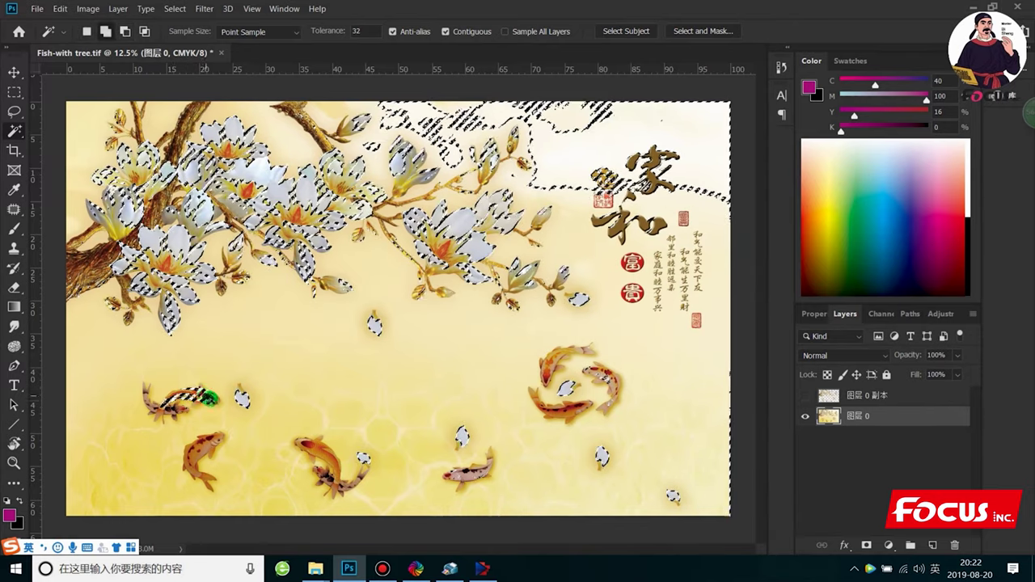
left_click(199, 455, "shift")
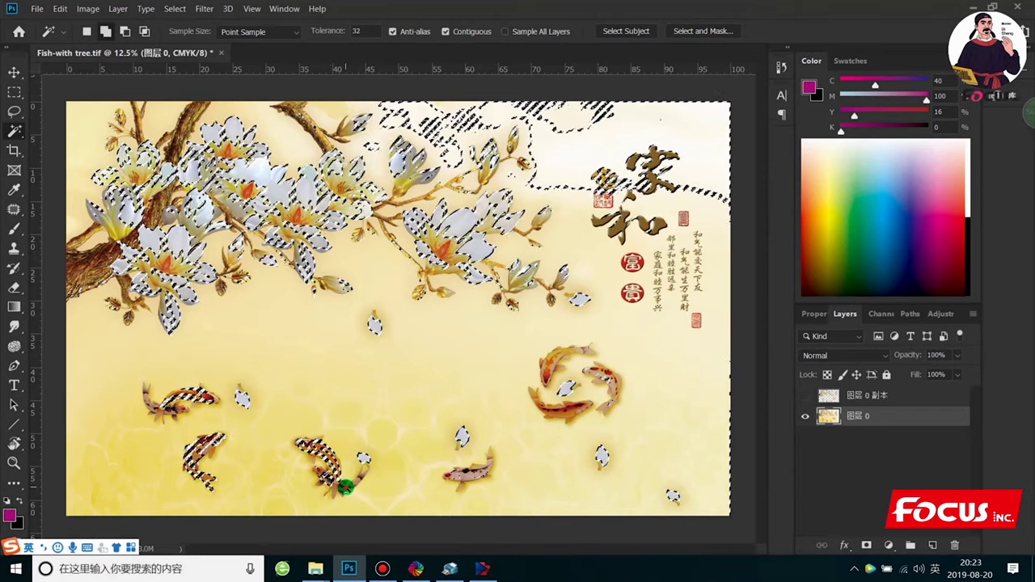
- Add another koi, the calligraphy and both red seals to the selection
key("shift")
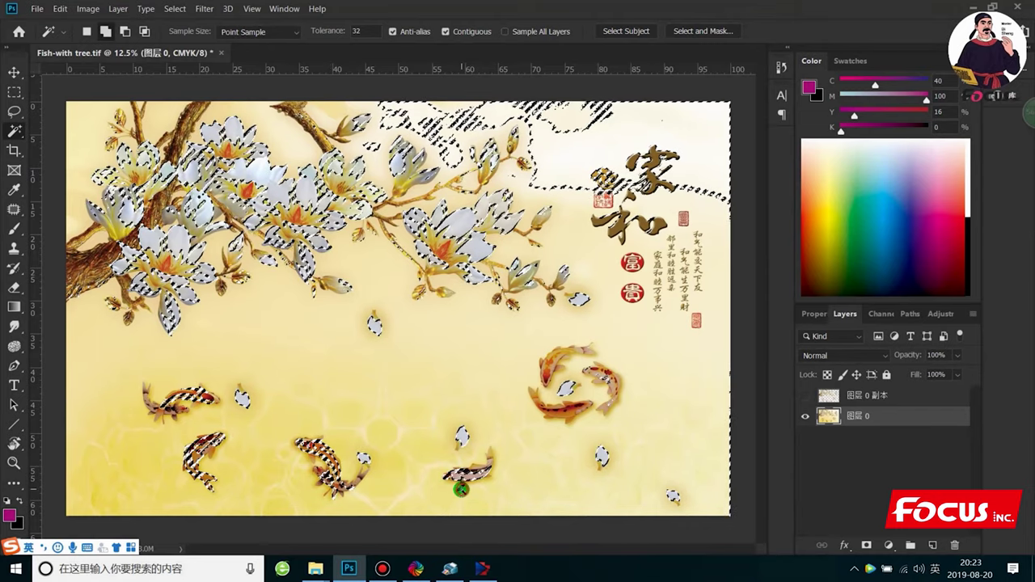
left_click(566, 411, "shift")
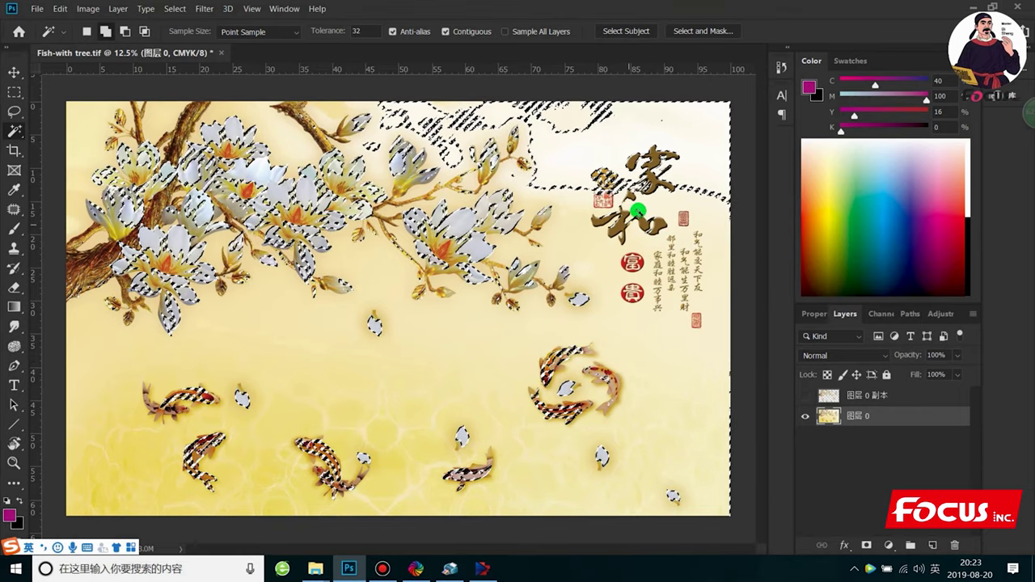
left_click(635, 236)
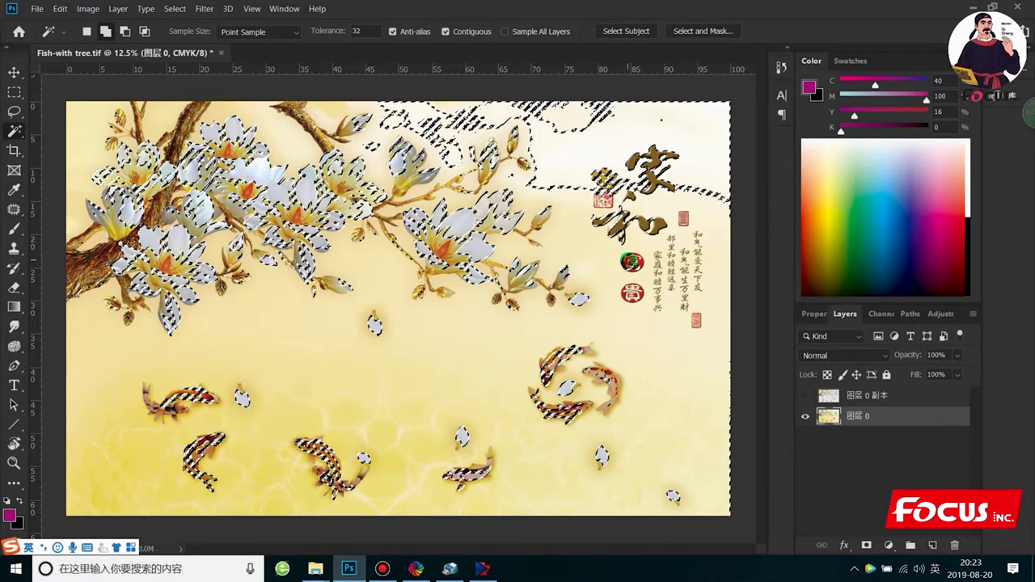
left_click(635, 260)
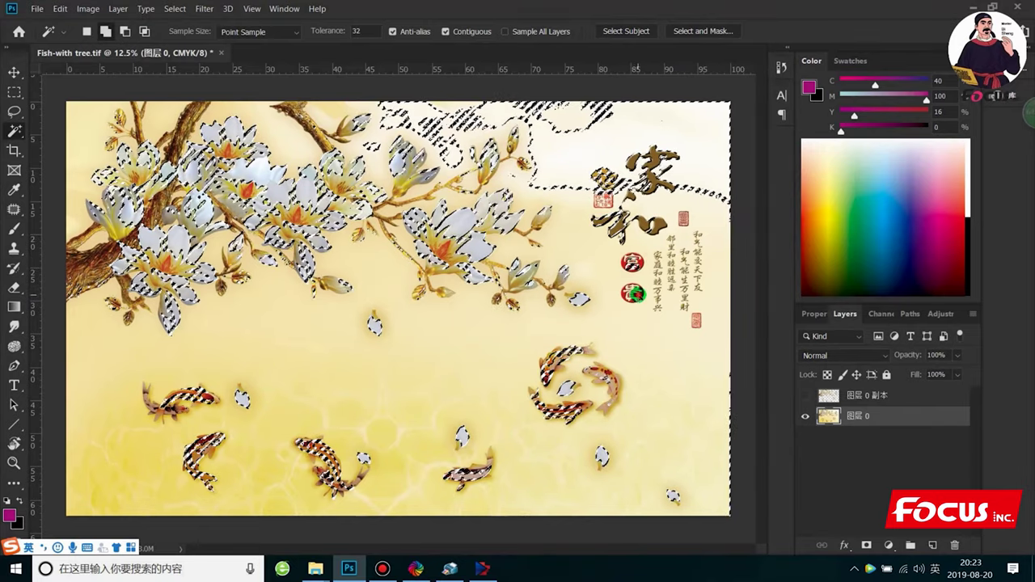
left_click(635, 292, "shift")
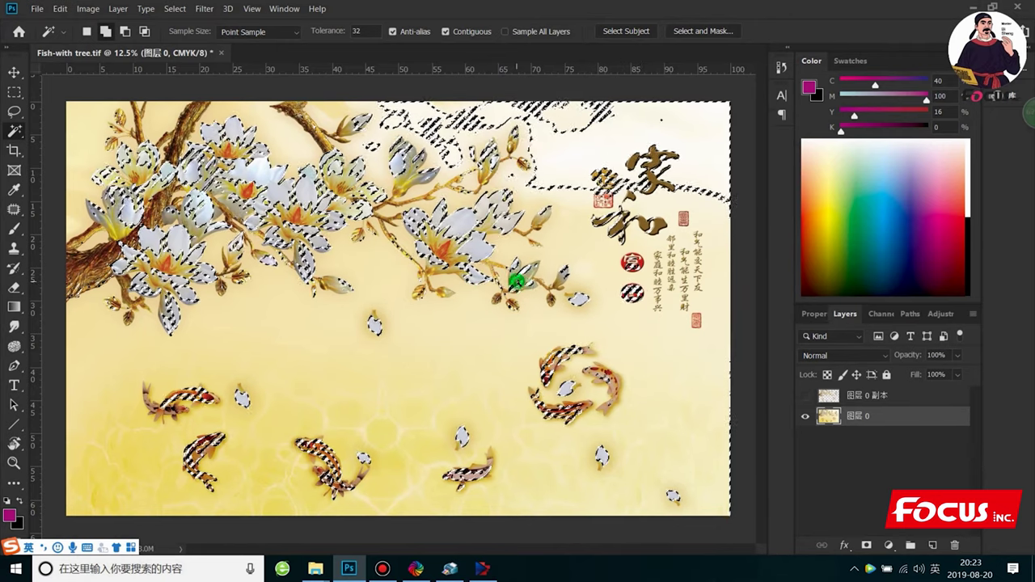
- Add the remaining blossoms, the branches and the tree trunk to the selection
left_click(437, 272, "shift")
left_click(417, 272, "shift")
left_click(328, 140, "shift")
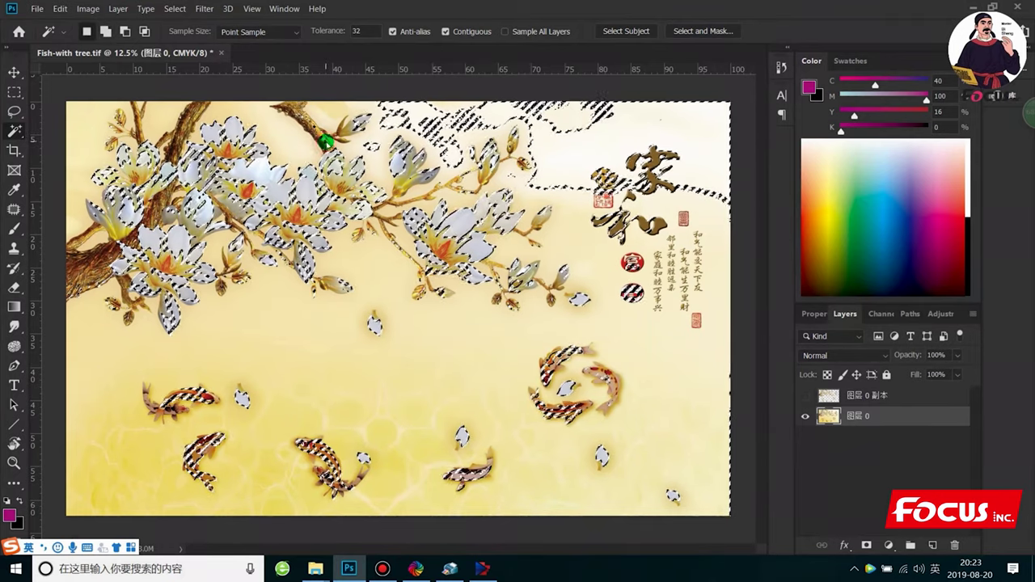
left_click(308, 126, "shift")
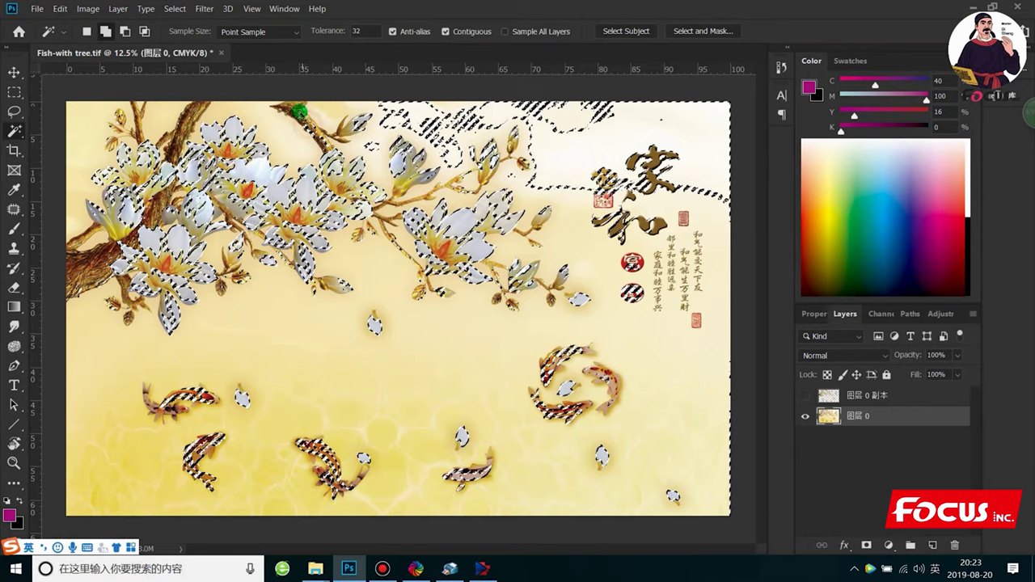
left_click(299, 111, "shift")
left_click(289, 108, "shift")
left_click(297, 110, "shift")
left_click(172, 147, "shift")
left_click(95, 263, "shift")
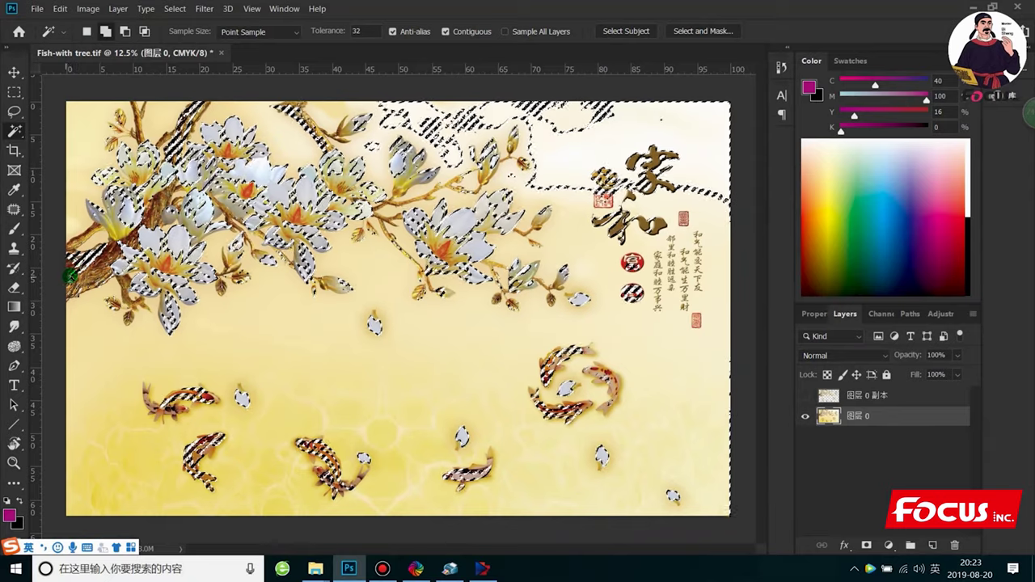
left_click(89, 235, "shift")
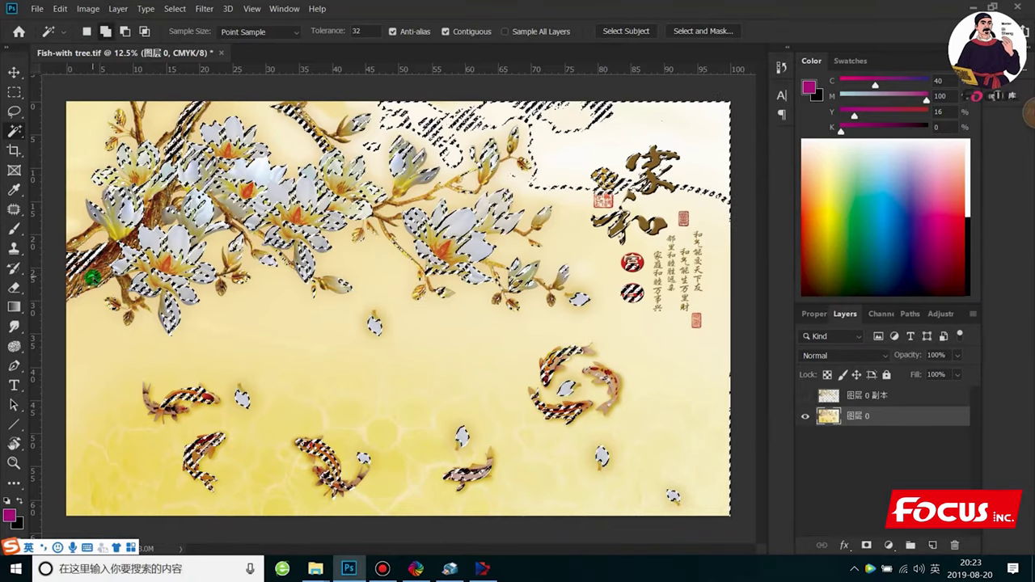
left_click(73, 292, "shift")
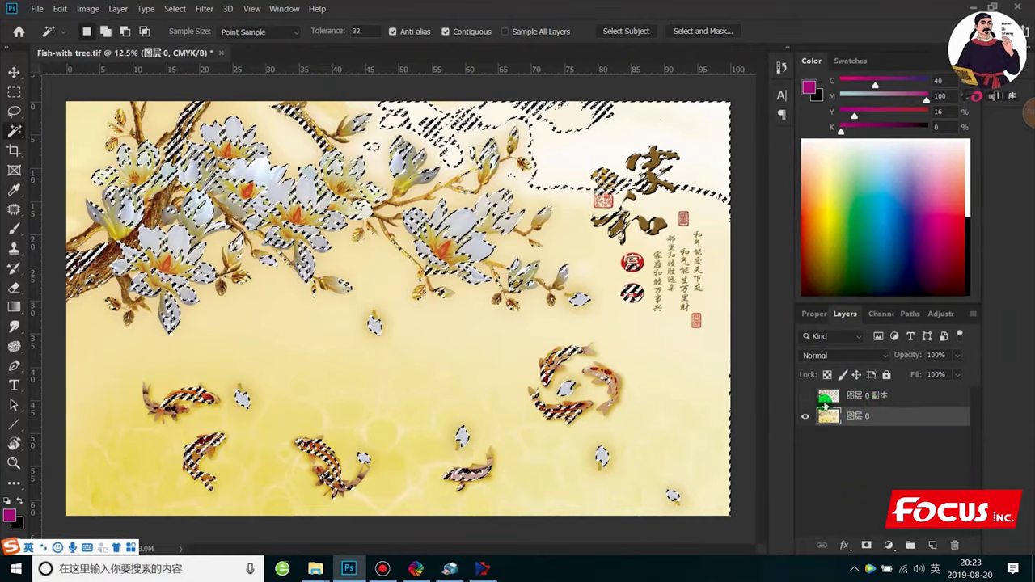
- Start a new spot channel named varnish from the selection in the Channels panel
left_click(884, 314)
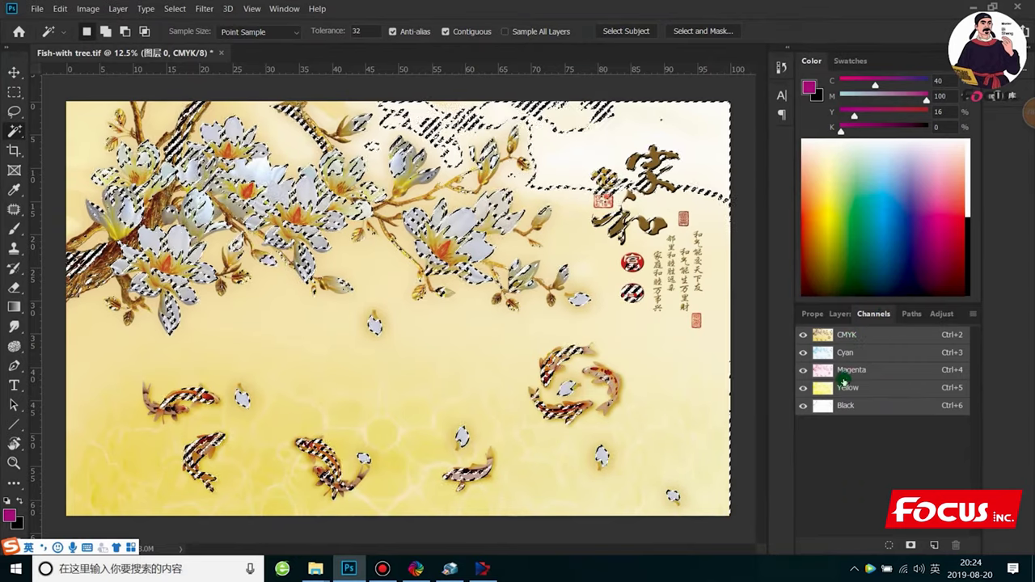
left_click(971, 317)
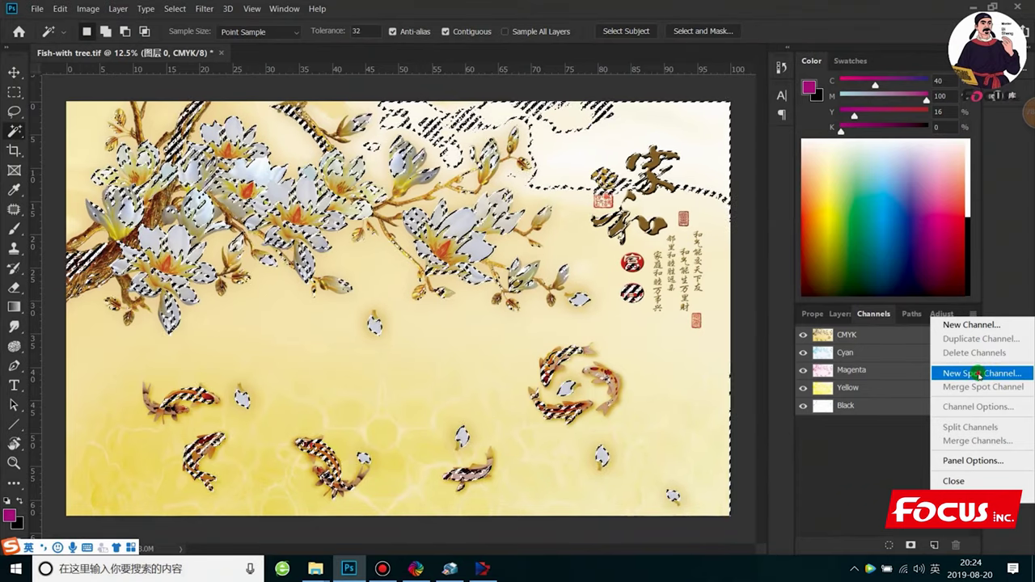
left_click(978, 374)
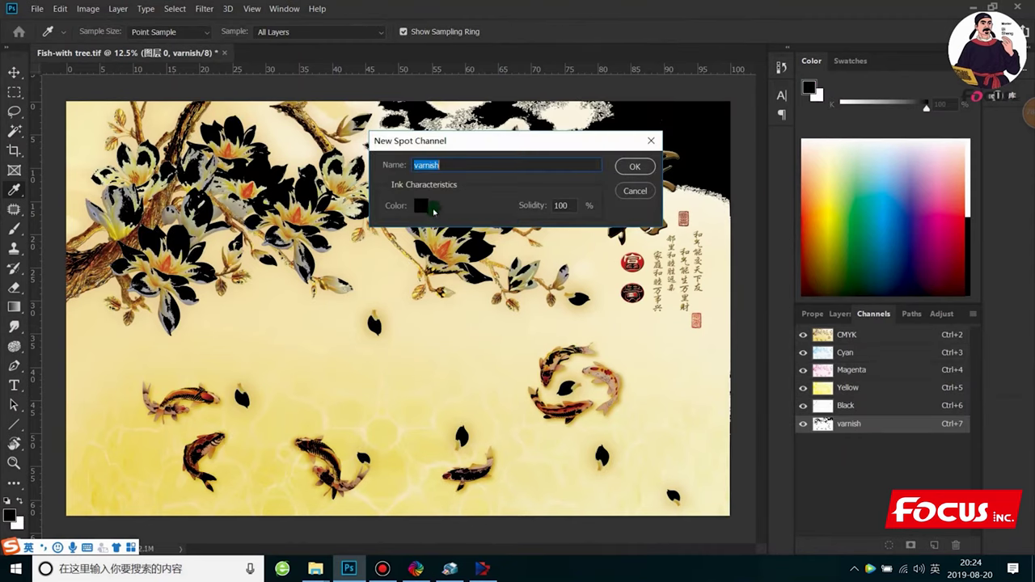
left_click(421, 207)
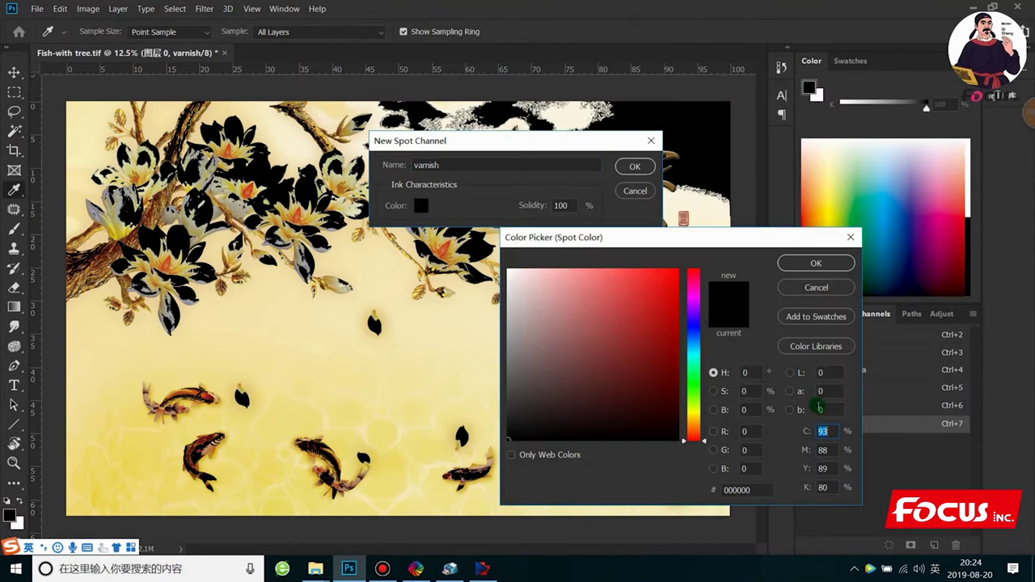
left_click(467, 454)
- Set the spot ink to C100 M100 Y100 K100 and confirm the varnish channel
left_click(823, 431)
type("100")
left_click(822, 450)
type("100")
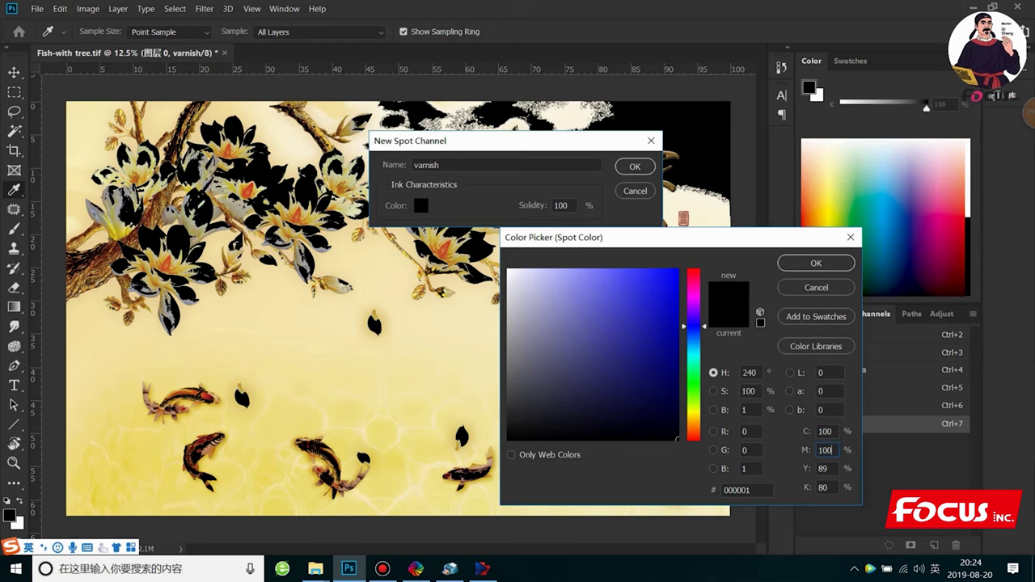
left_click(823, 468)
type("100")
left_click(823, 487)
type("100")
left_click(828, 263)
left_click(626, 167)
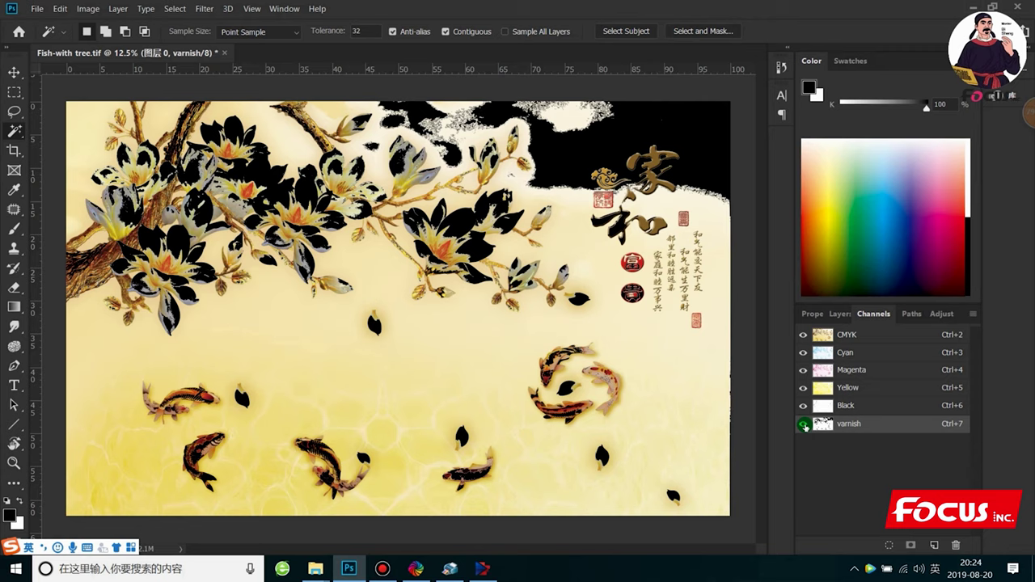
- Rename the varnish spot channel to 'white' and make the CMYK channels visible again
left_click(804, 335)
scroll(566, 356, "down", 2)
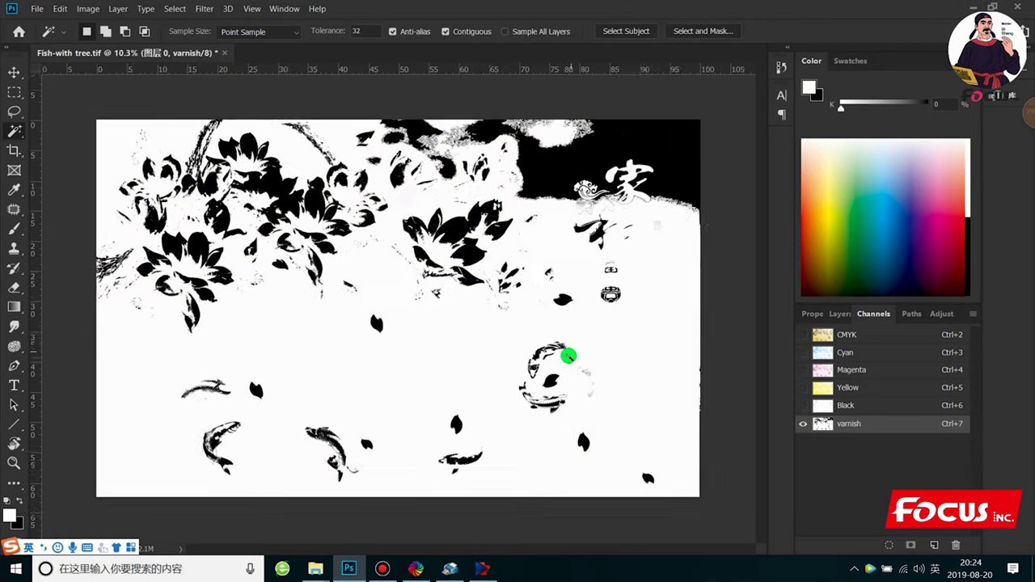
scroll(566, 356, "down", 2)
scroll(582, 348, "up", 2)
double_click(854, 424)
type("white")
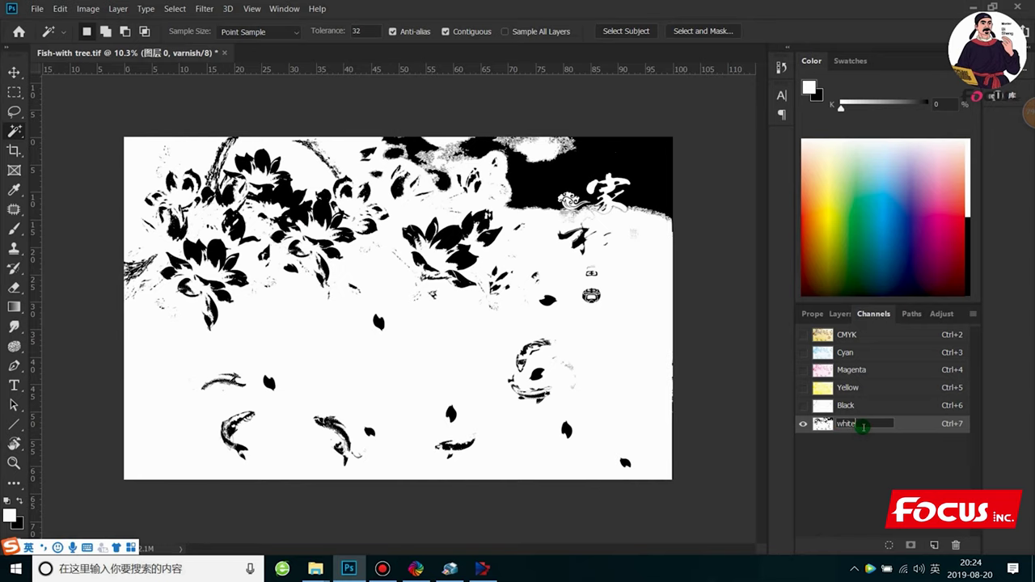
key("Return")
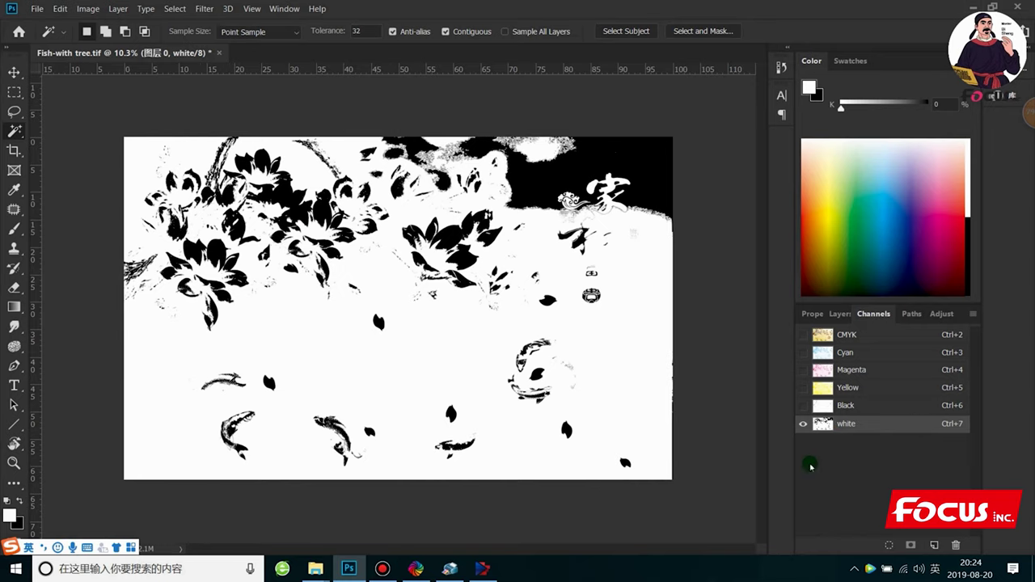
left_click(803, 334)
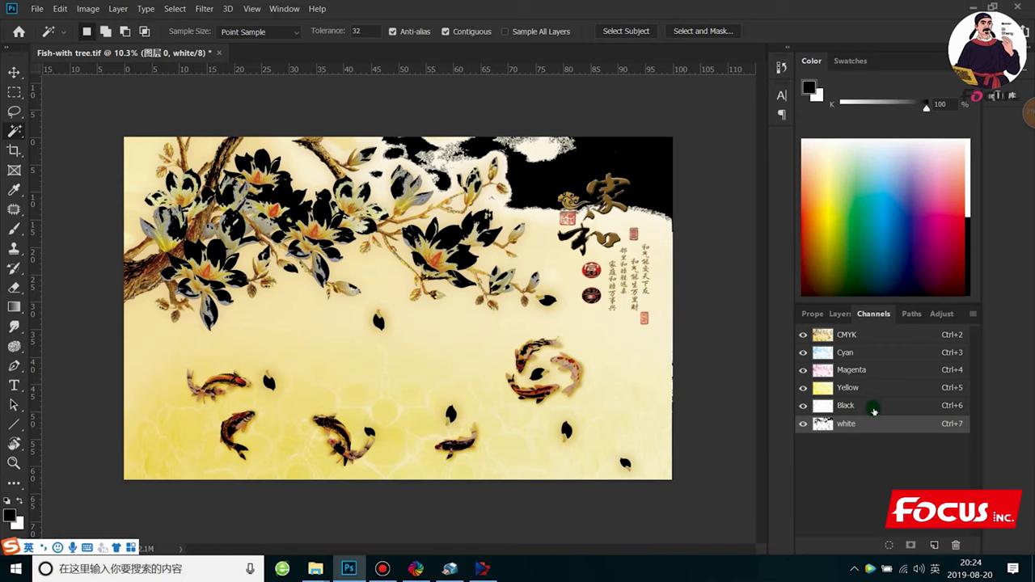
- Toggle the white channel's visibility to compare, then hide the CMYK channels to view it alone
left_click(803, 424)
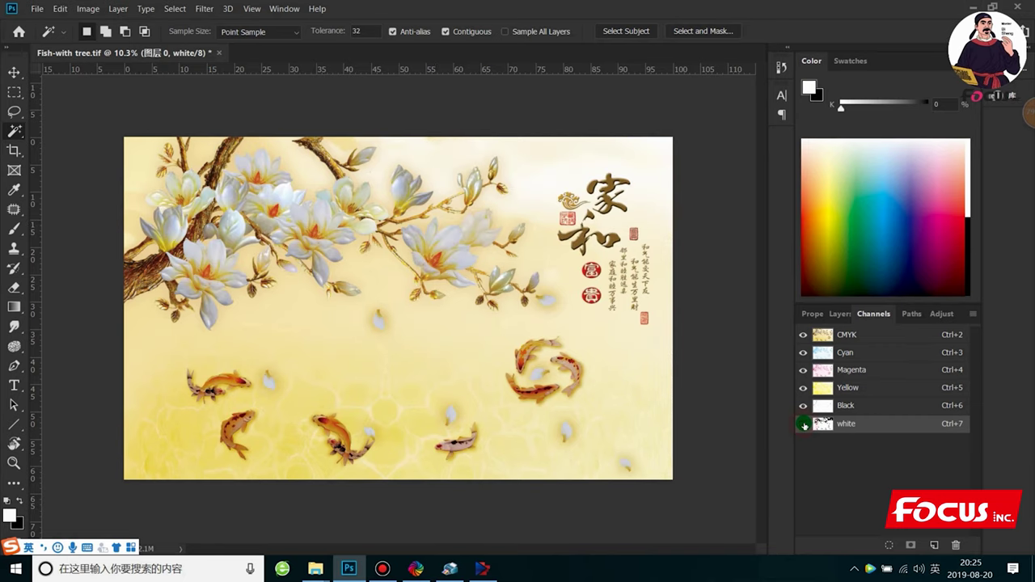
left_click(914, 313)
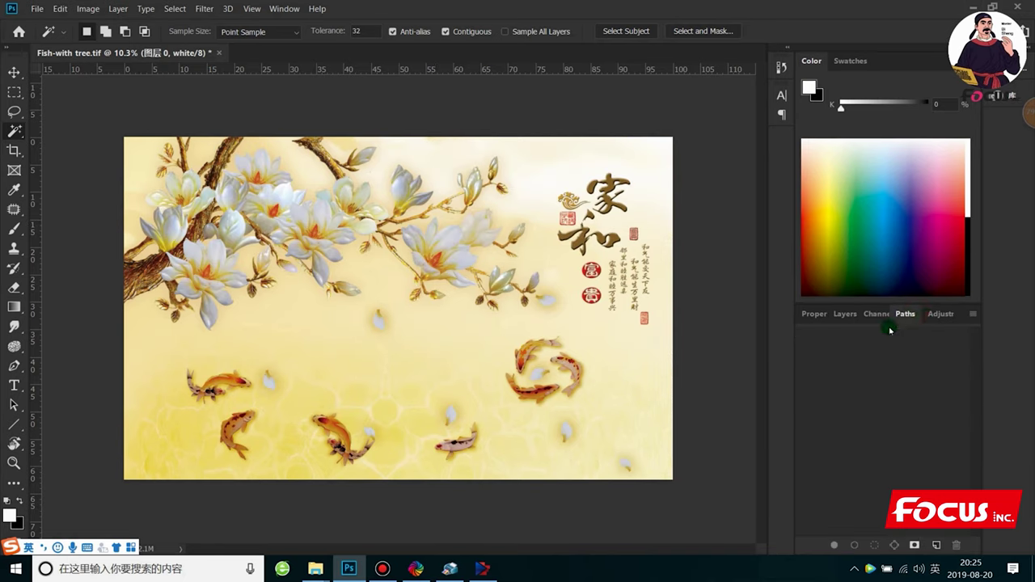
left_click(876, 314)
left_click(841, 314)
left_click(860, 314)
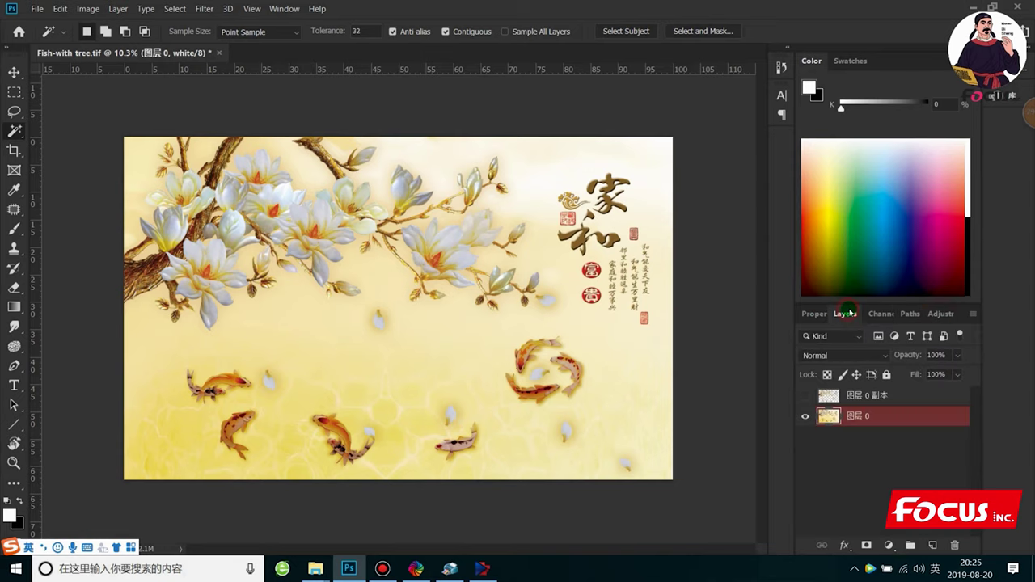
left_click(885, 313)
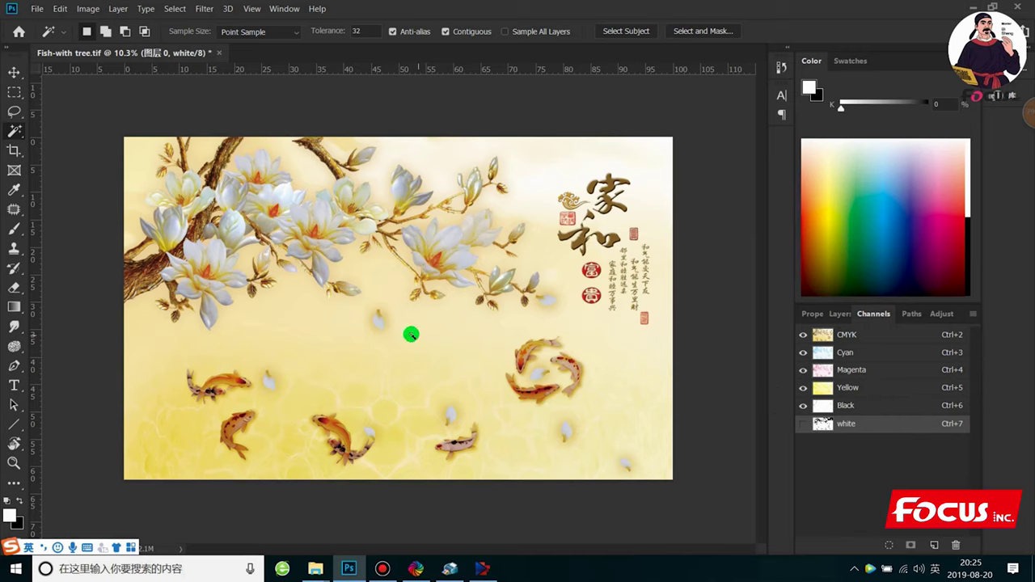
left_click(804, 423)
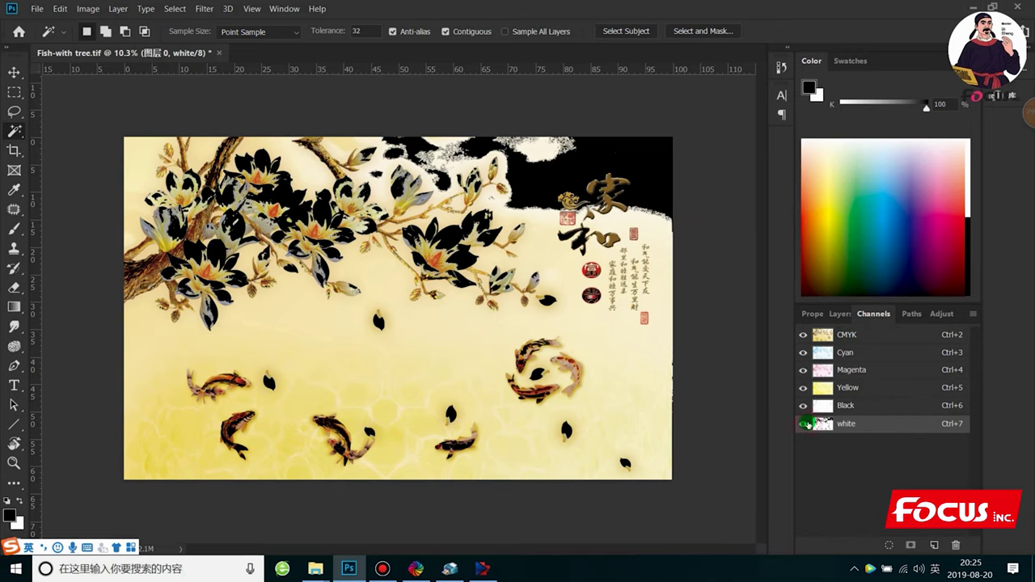
left_click(805, 423)
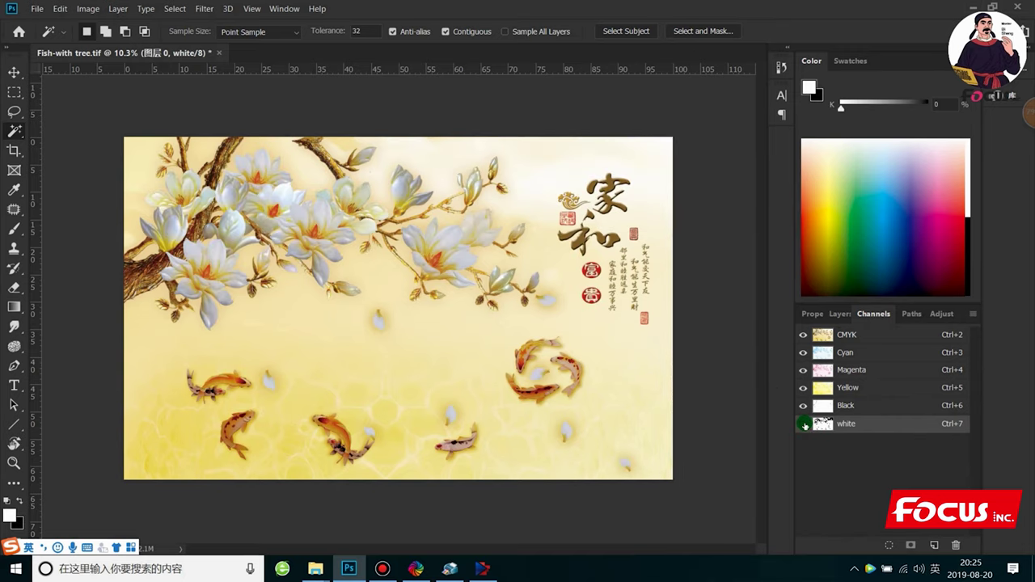
left_click(805, 423)
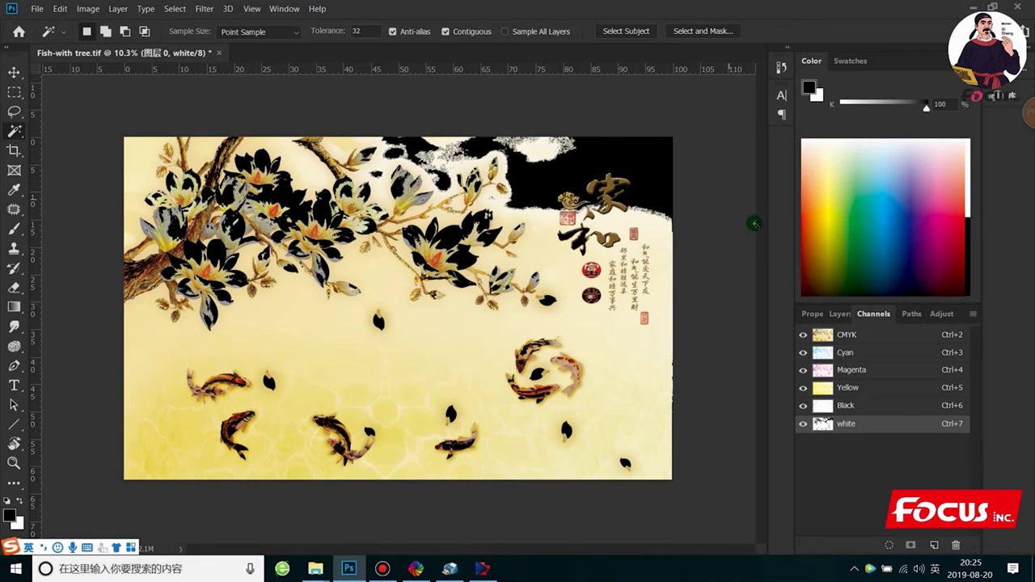
left_click(803, 334)
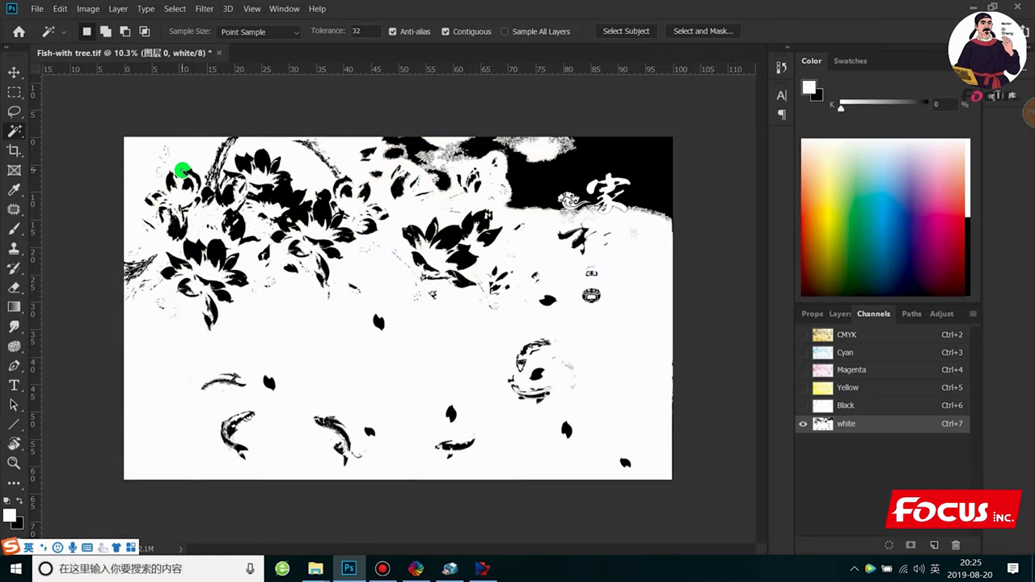
- Select all the white areas of the white channel with the Magic Wand and Similar
left_click(140, 163)
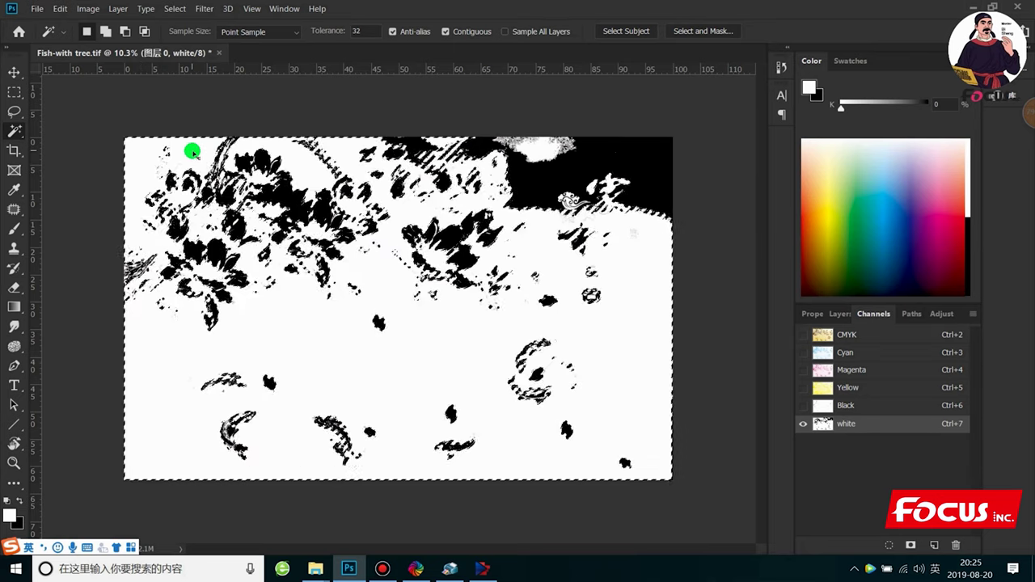
key("ctrl+d")
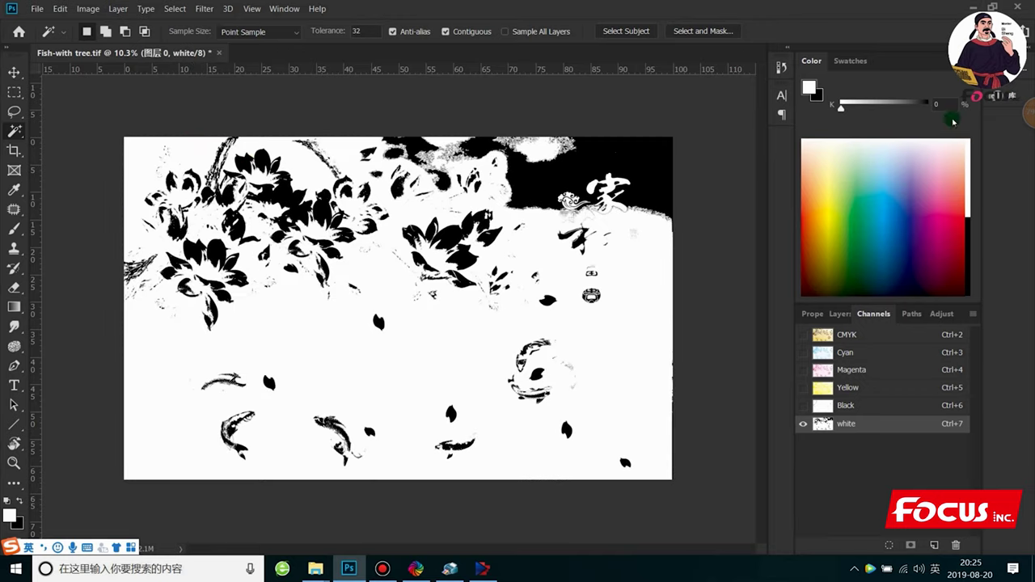
right_click(13, 130)
left_click(51, 144)
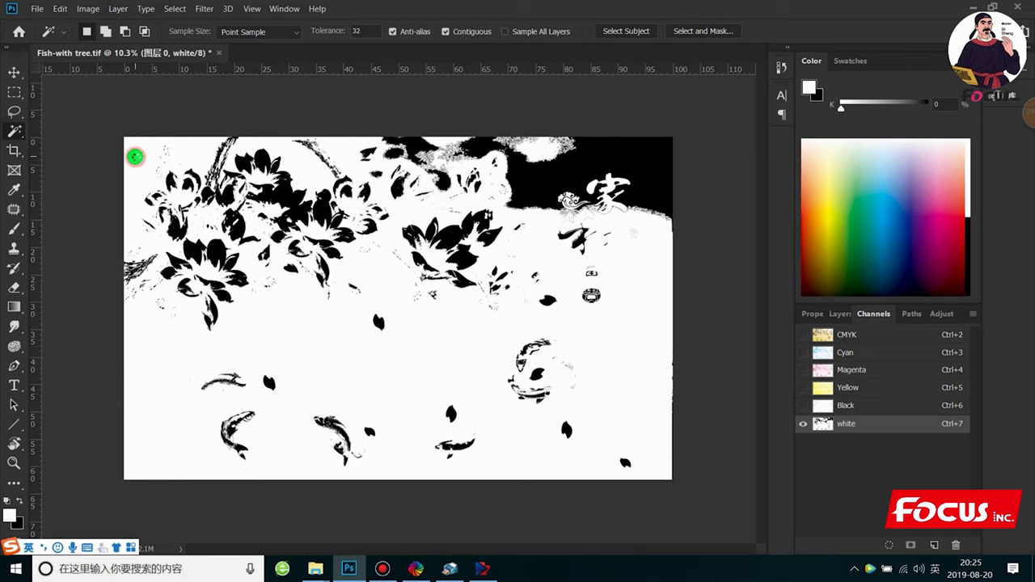
right_click(135, 158)
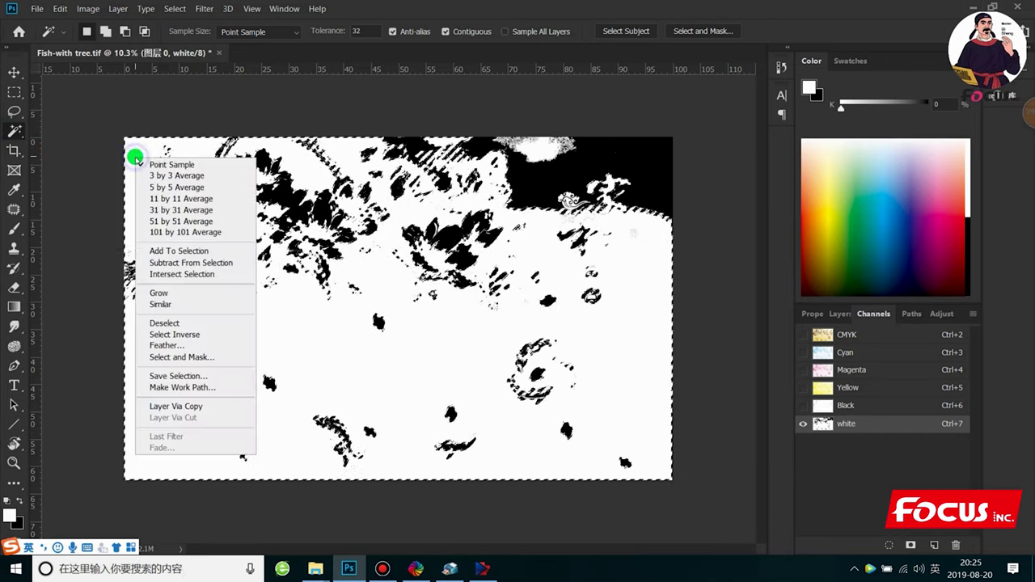
left_click(174, 303)
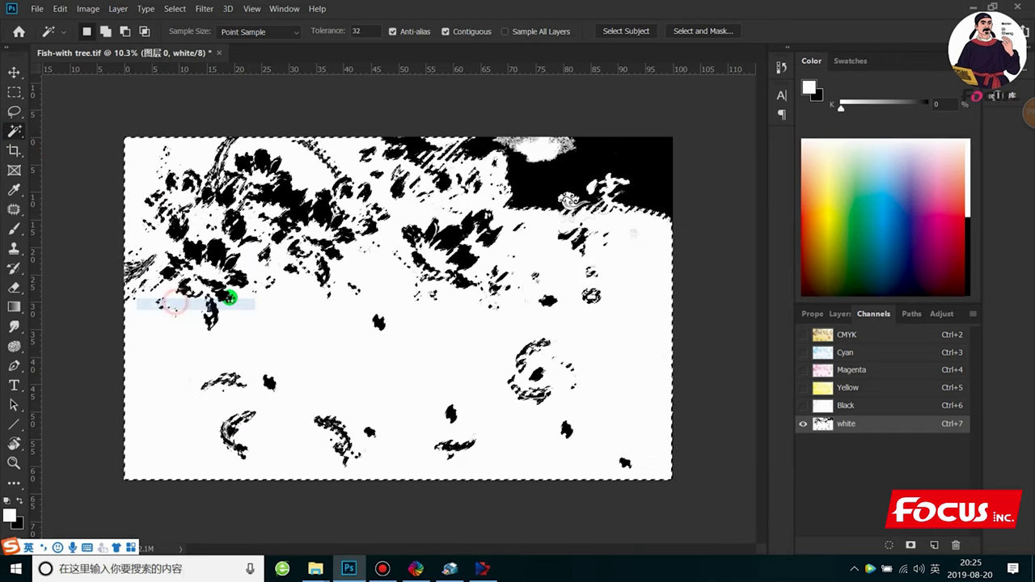
- Switch to the Rectangular Marquee and bring up the selection's context menu
right_click(308, 322)
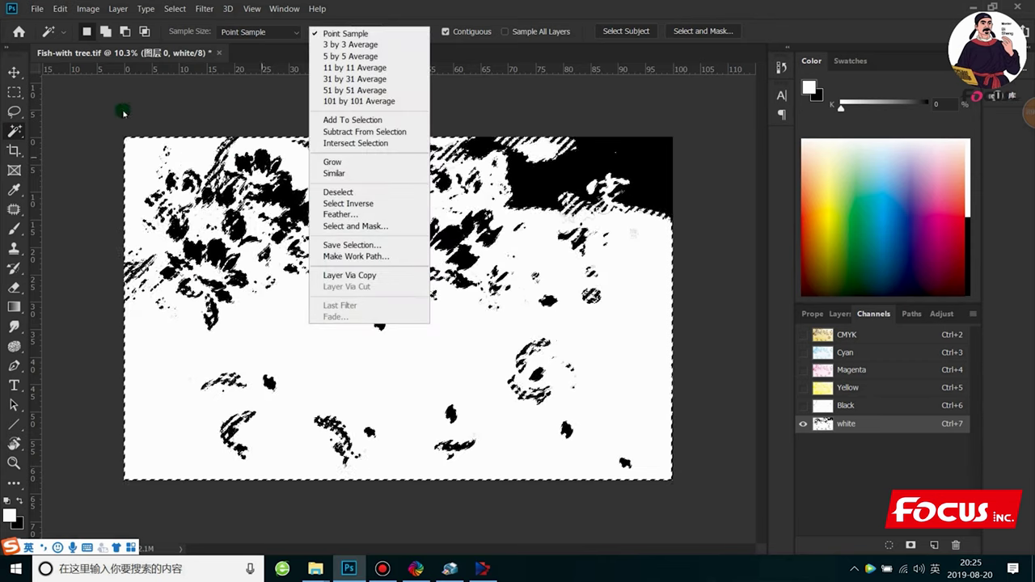
left_click(11, 92)
left_click(13, 91)
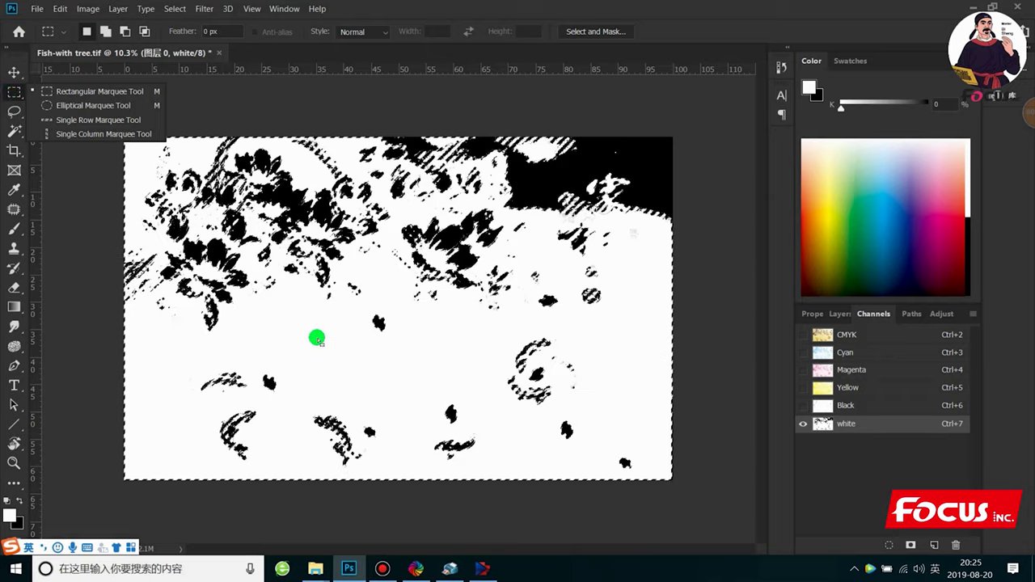
right_click(317, 338)
- Fill the selected areas with red (f71313), then deselect
left_click(338, 258)
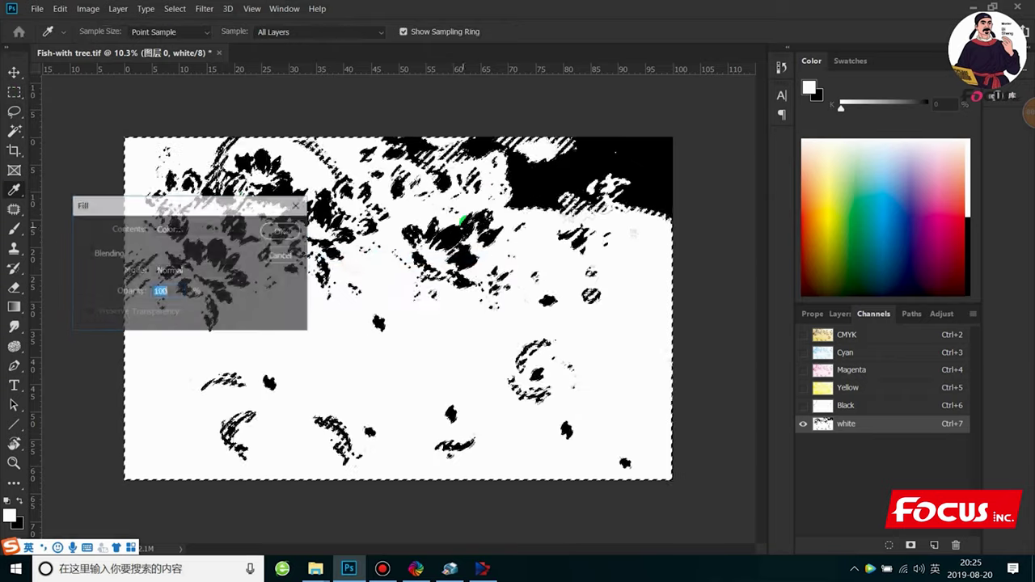
left_click_drag(215, 209, 467, 188)
left_click(448, 208)
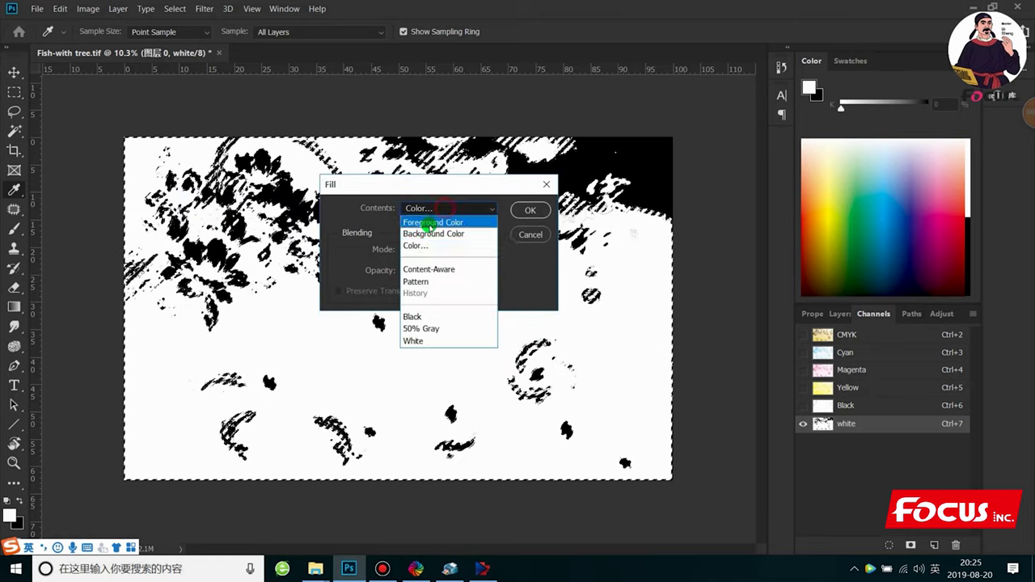
left_click(450, 244)
mouse_move(509, 335)
left_mouse_down()
mouse_move(507, 410)
mouse_move(511, 380)
mouse_move(675, 281)
mouse_move(657, 275)
left_mouse_up()
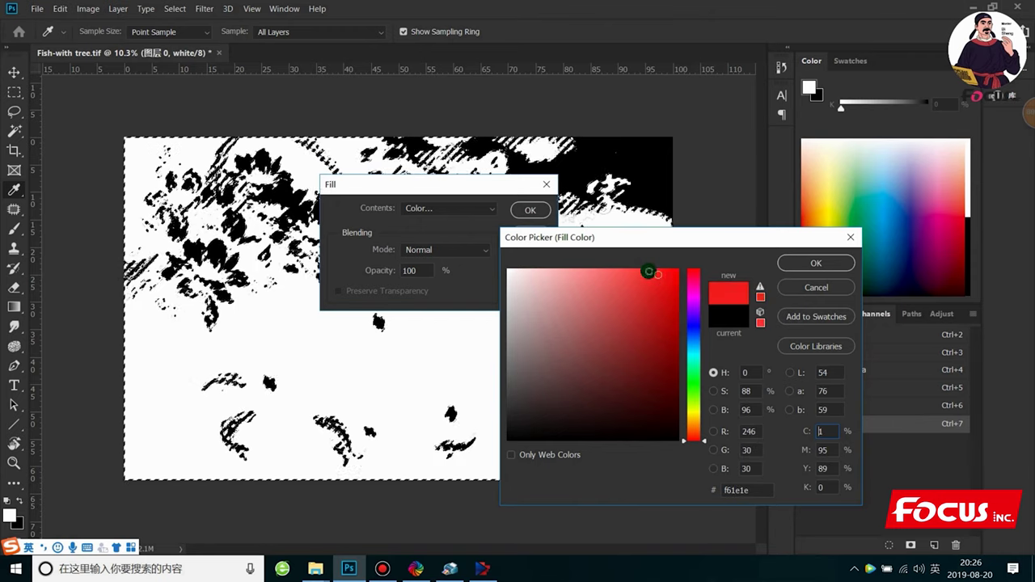
left_click_drag(657, 275, 664, 273)
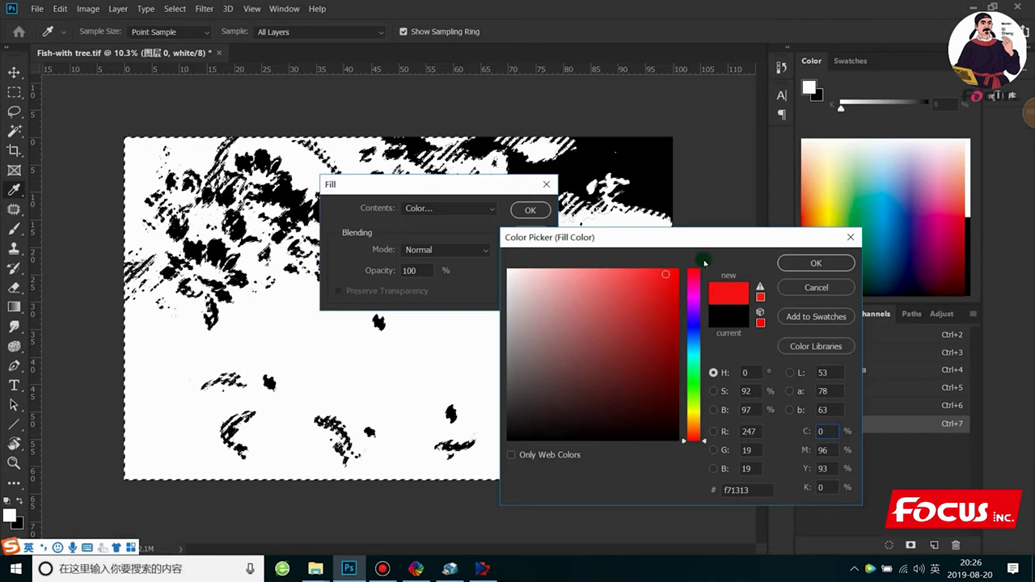
left_click(816, 262)
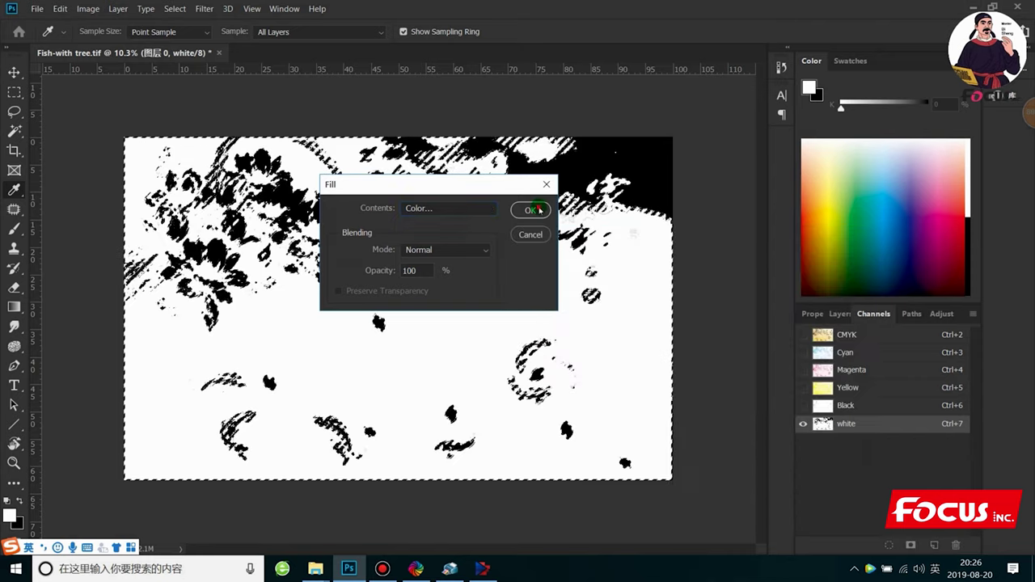
left_click(530, 211)
key("m")
key("ctrl+d")
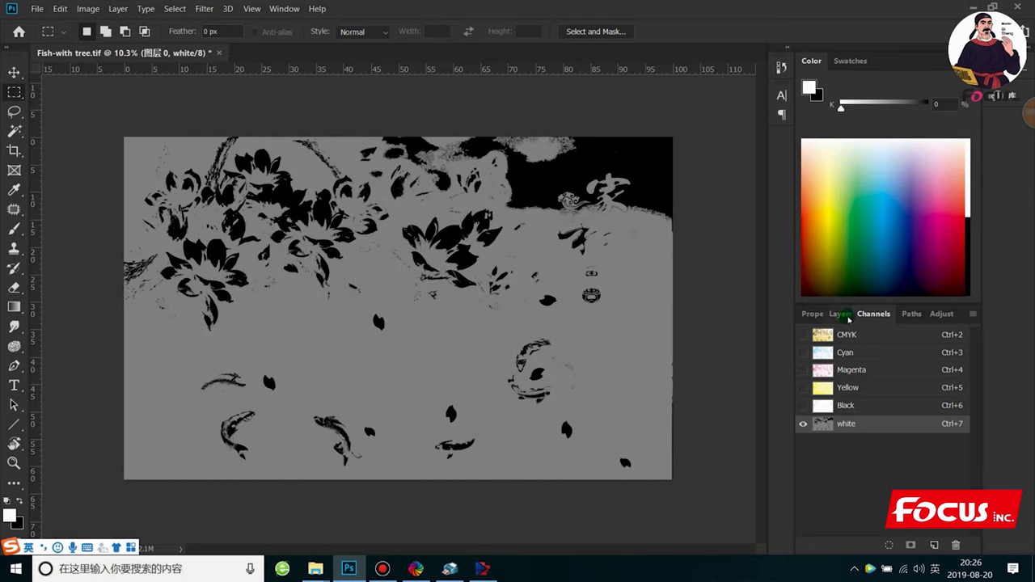
- Turn the CMYK channels back on so the koi image shows with the white spot channel
scroll(467, 342, "up", 1)
scroll(411, 350, "up", 1)
scroll(248, 346, "down", 1)
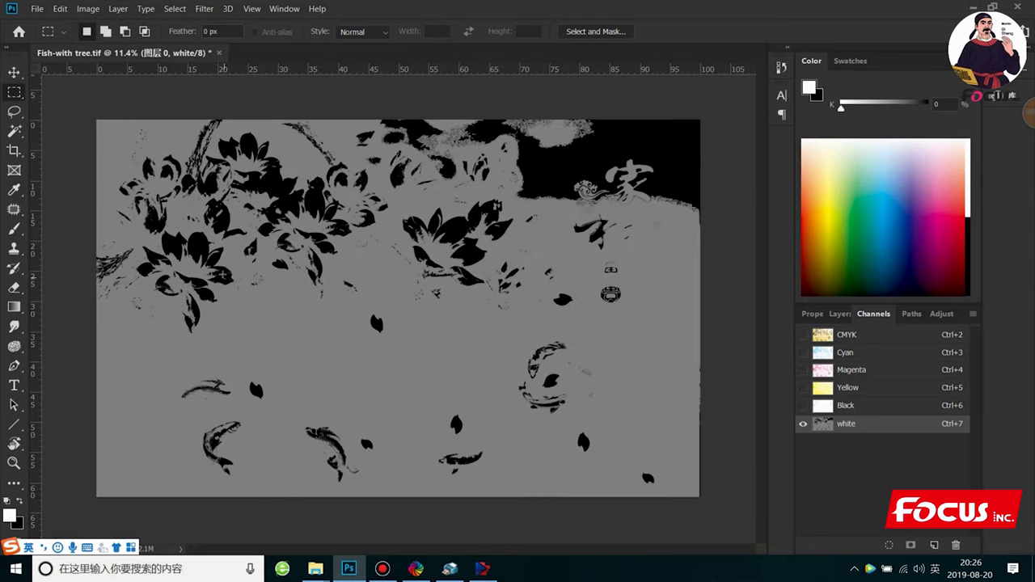
scroll(192, 245, "up", 1)
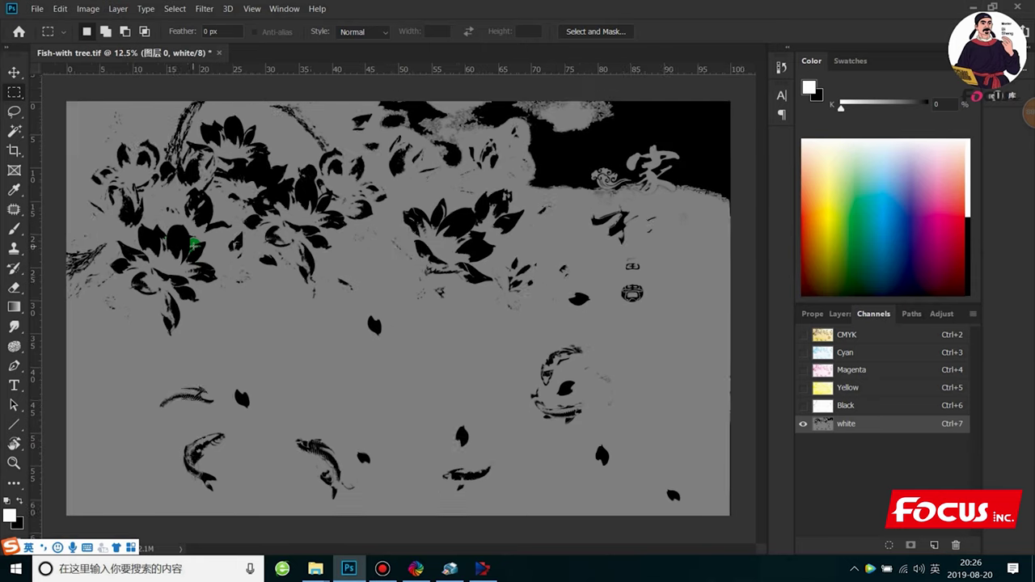
scroll(192, 244, "up", 1)
scroll(184, 244, "down", 1)
scroll(192, 243, "down", 1)
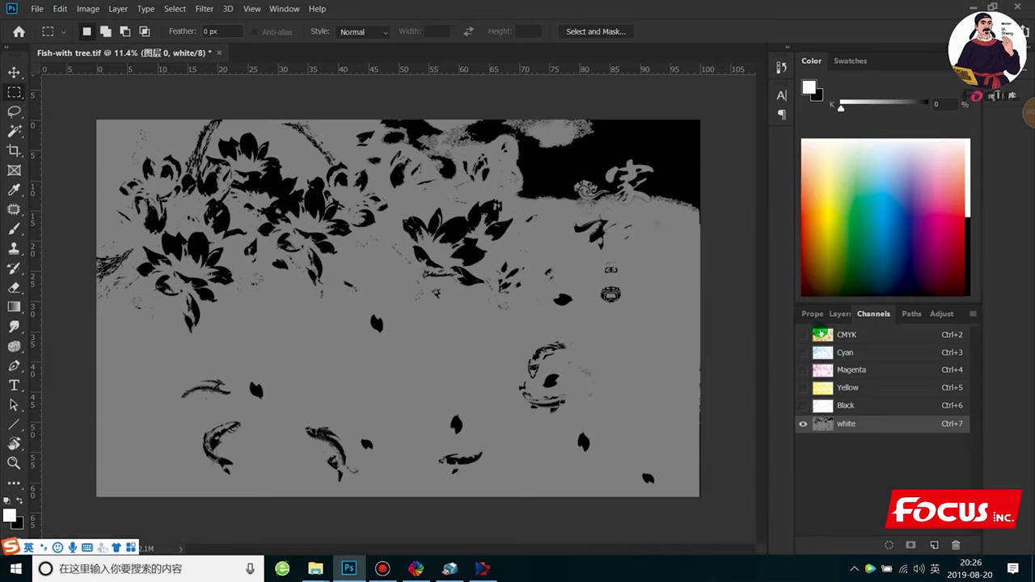
left_click(805, 334)
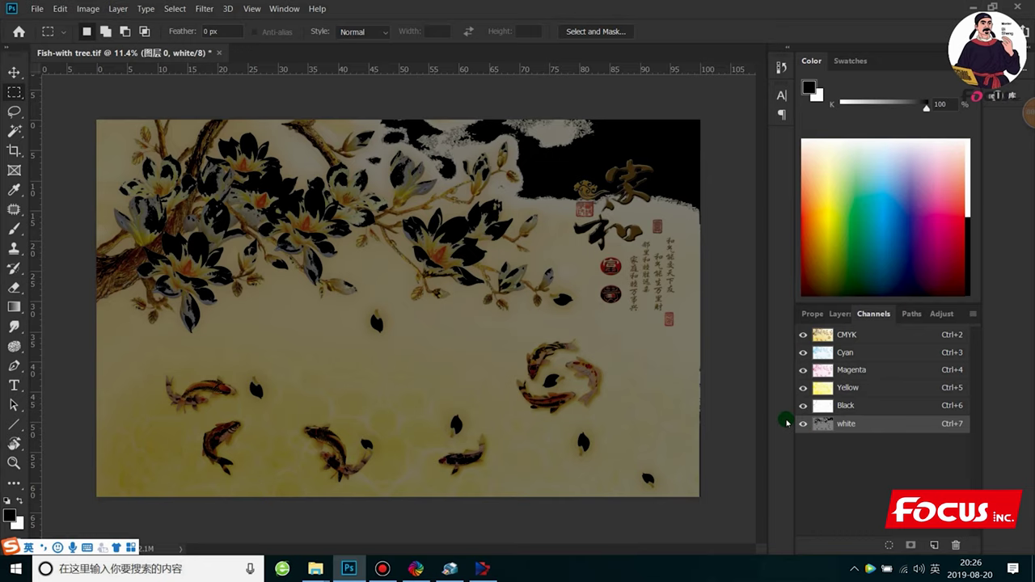
- Toggle CMYK and white channel visibility, ending on the plain CMYK view, then show the layers
left_click(817, 334)
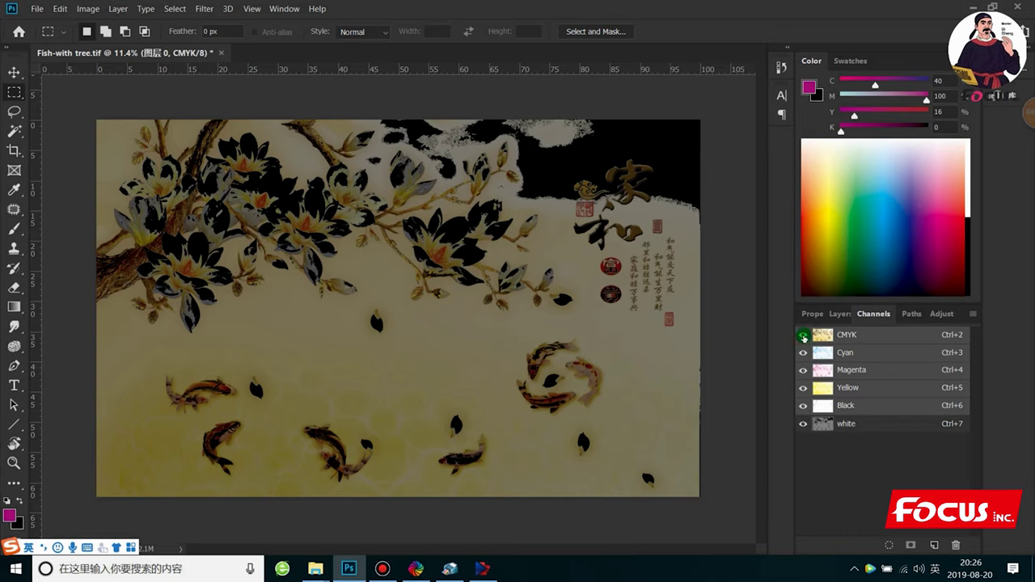
left_click(804, 335)
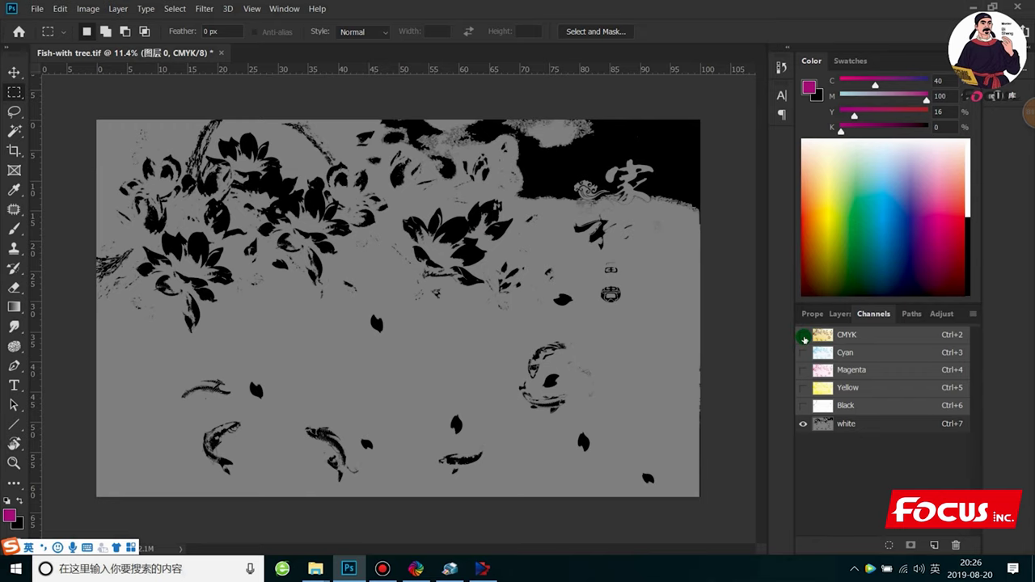
left_click(803, 335)
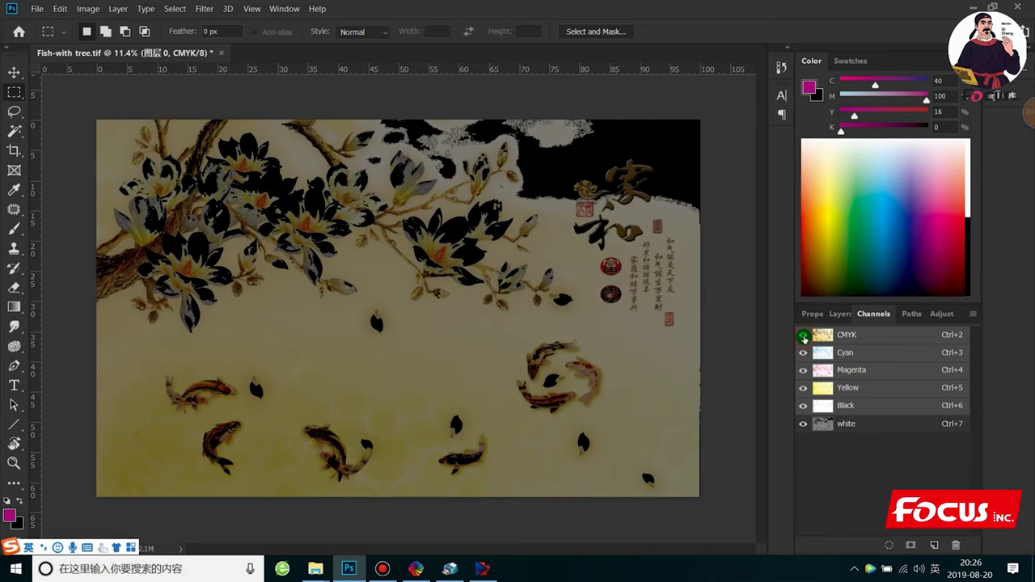
left_click(872, 425)
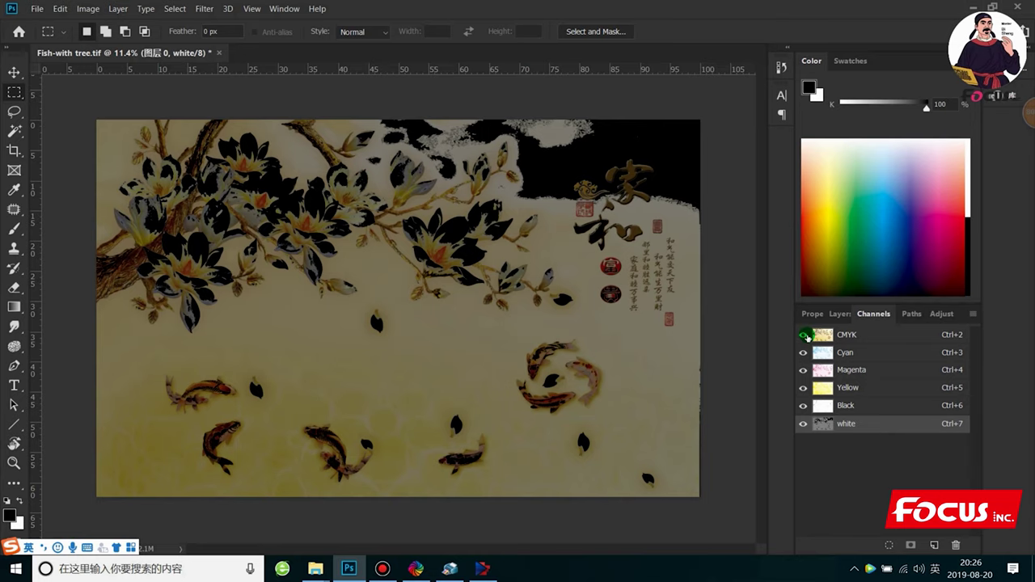
left_click(804, 335)
left_click(803, 334)
left_click(804, 405)
left_click(803, 423)
left_click(813, 313)
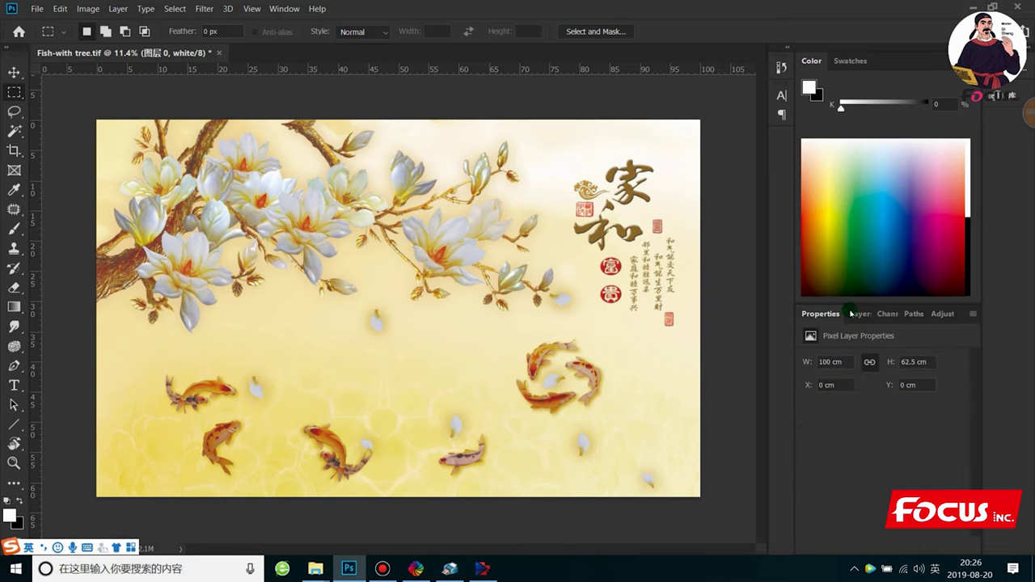
- Switch to the Magic Wand tool and sample a magnolia petal
left_click(14, 131)
right_click(13, 129)
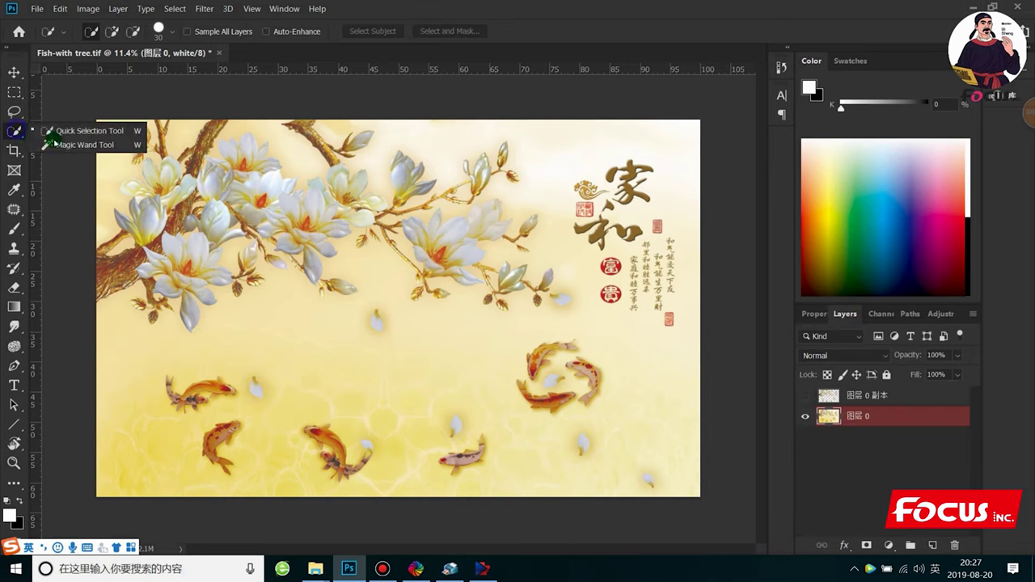
left_click(65, 144)
left_click(151, 225)
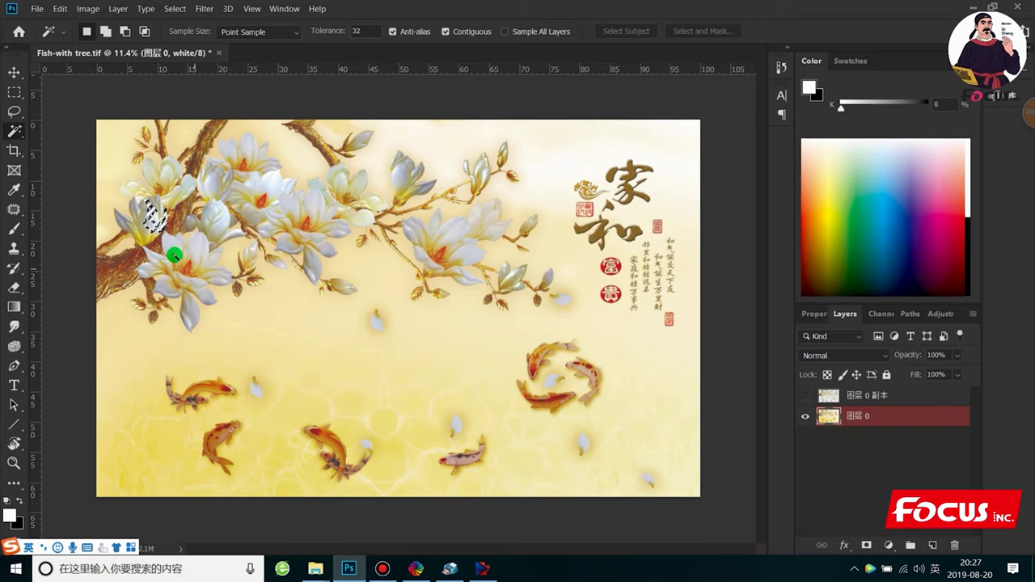
right_click(151, 218)
left_click(208, 195)
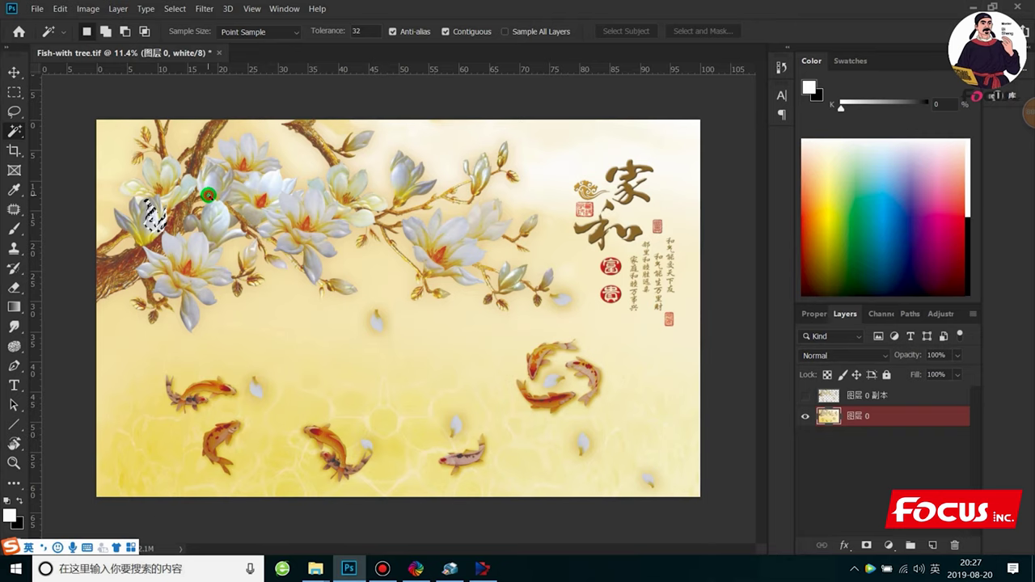
- Set Magic Wand tolerance to 50, select a petal, and apply Similar to grab all petals
left_click(356, 32)
type("50")
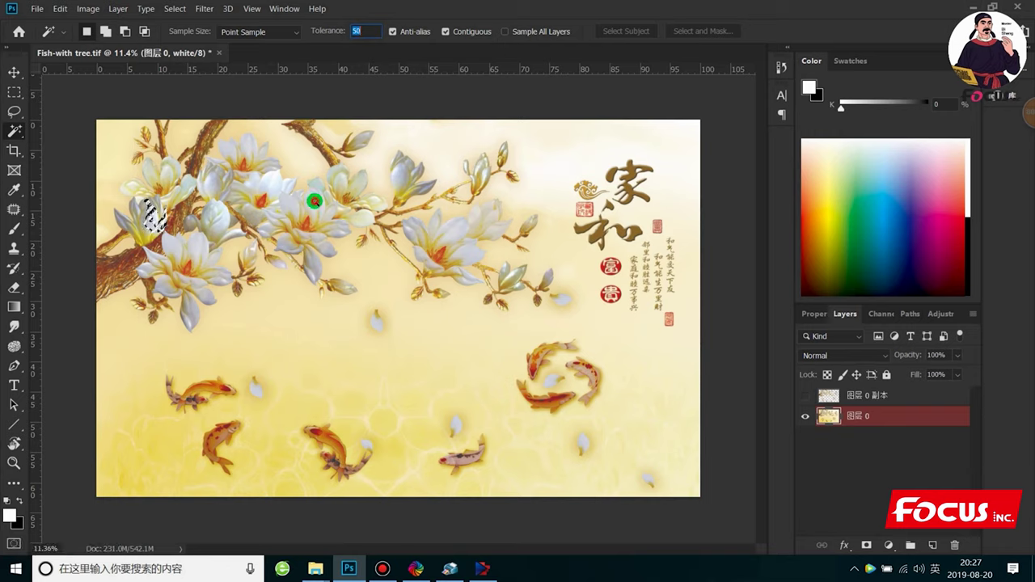
left_click(313, 202)
right_click(316, 210)
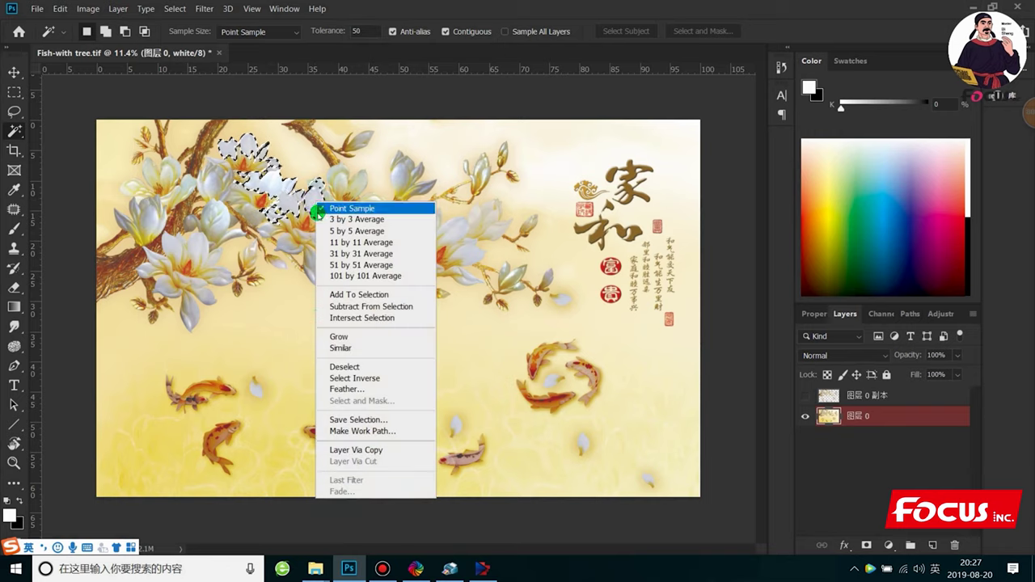
left_click(341, 348)
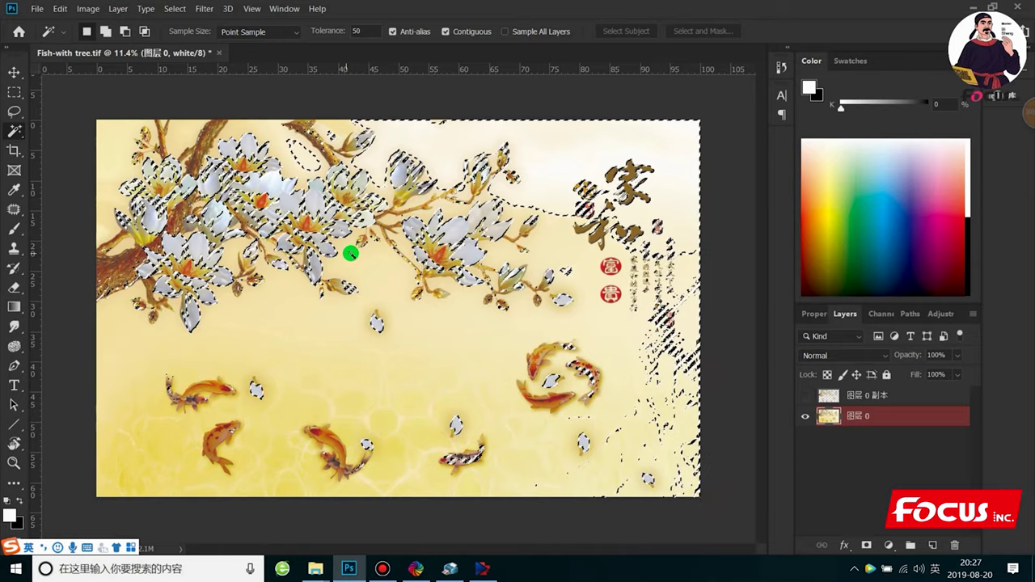
- Subtract oval and rectangular areas from the petal selection, then deselect everything with Ctrl+D
left_click(14, 91)
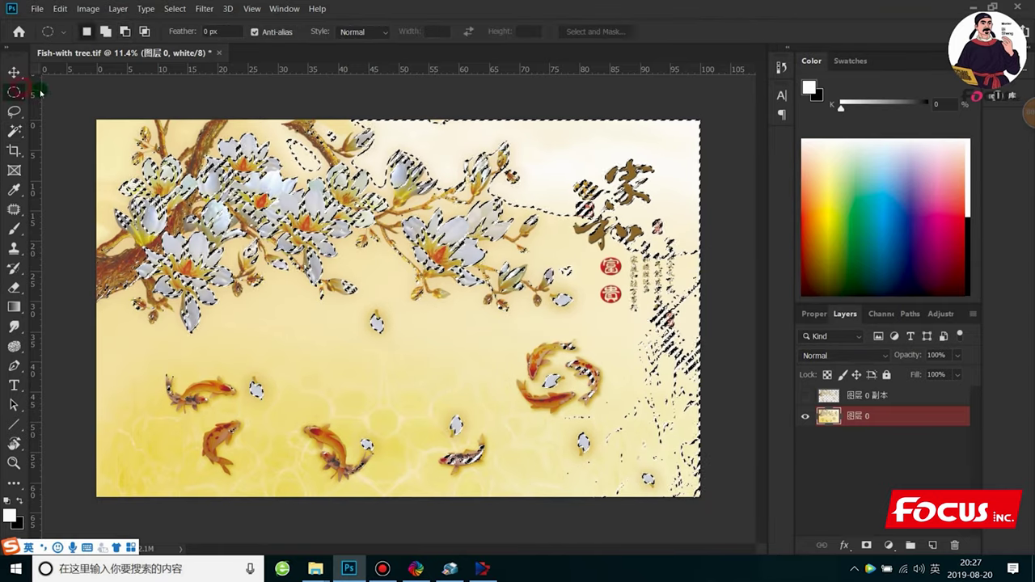
mouse_move(330, 113)
left_mouse_down()
mouse_move(485, 145)
mouse_move(476, 139)
left_mouse_up()
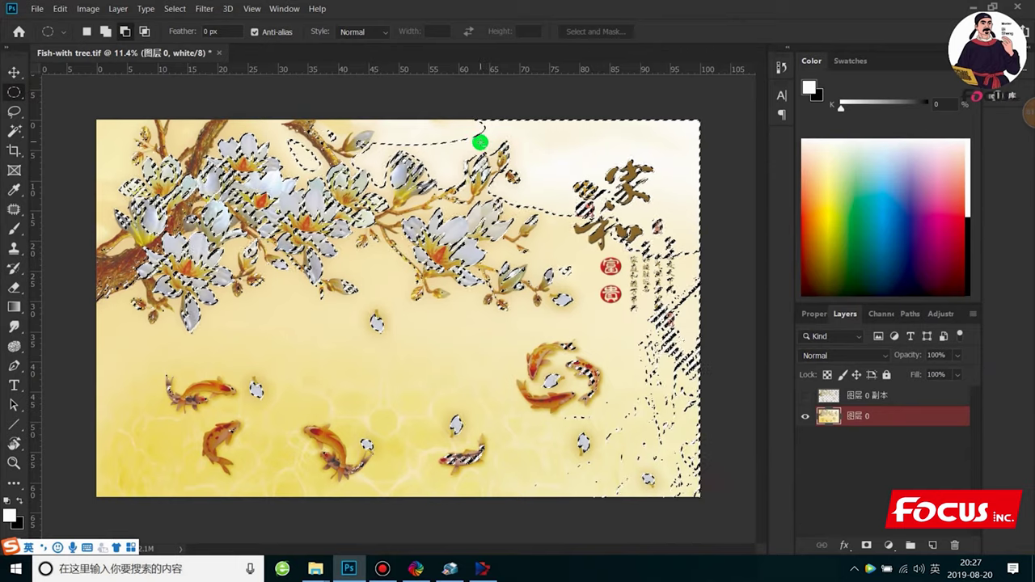
right_click(14, 91)
left_click(72, 92)
left_click_drag(385, 122, 723, 139)
left_click_drag(423, 125, 458, 162)
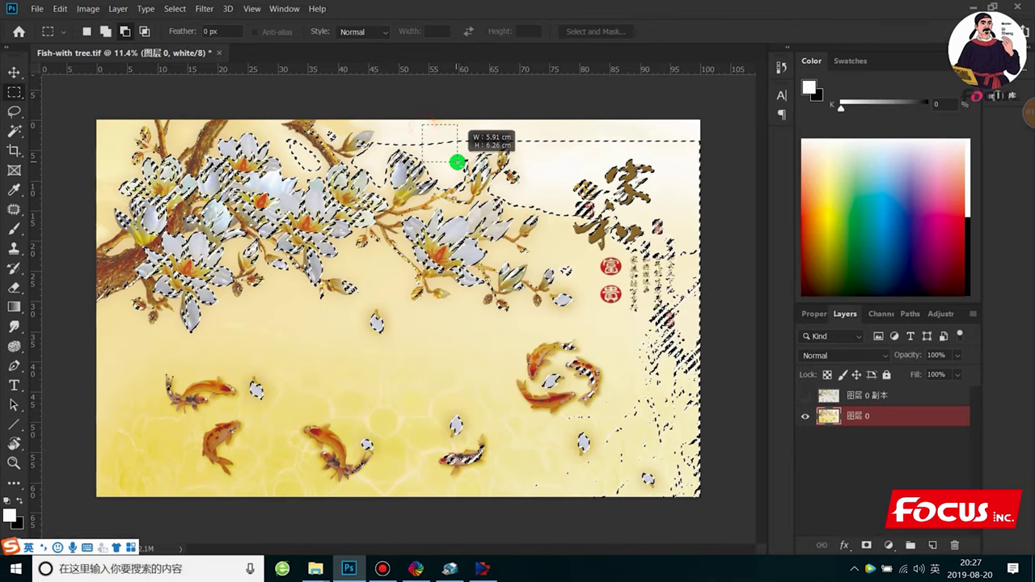
mouse_move(500, 120)
left_mouse_down()
mouse_move(704, 155)
mouse_move(720, 203)
left_mouse_up()
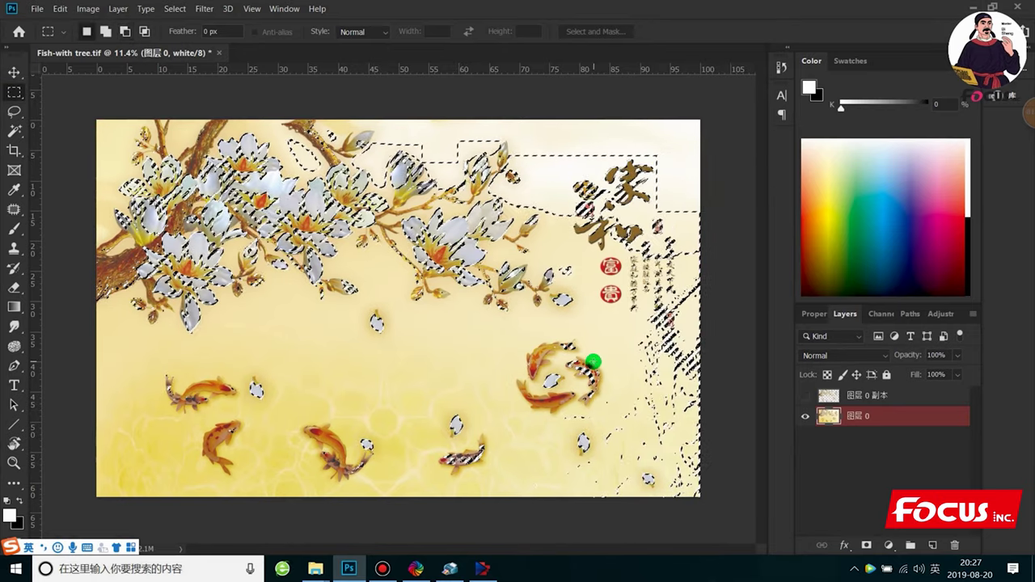
key("ctrl+d")
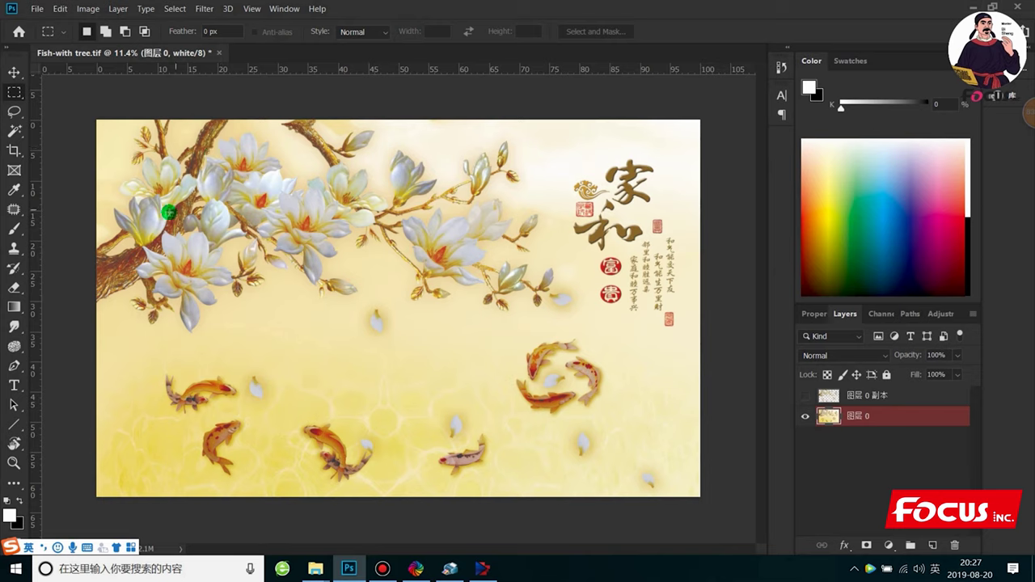
- Set the Magic Wand tolerance to 35, click a petal, and apply Similar to extend it
left_click(14, 130)
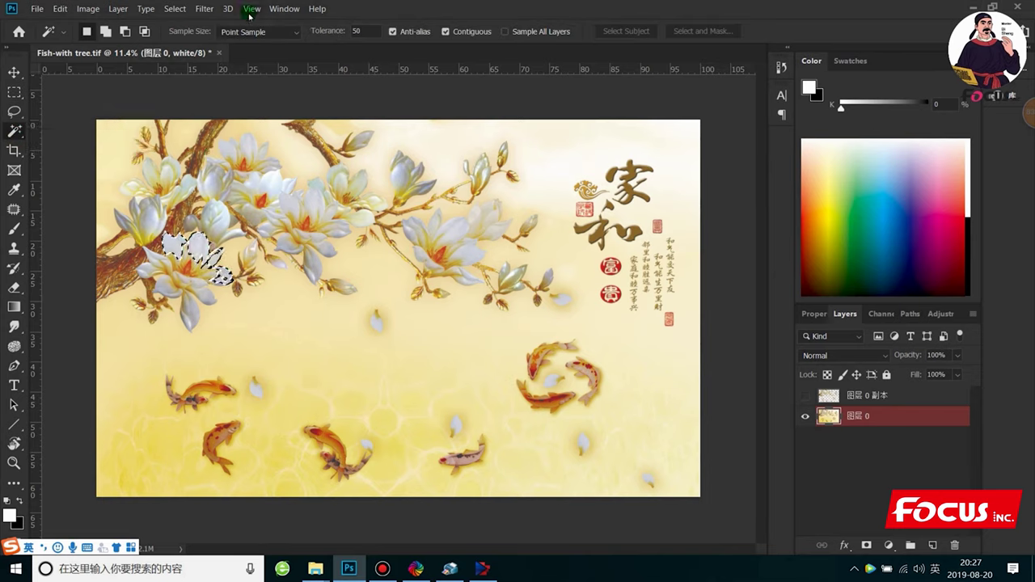
double_click(357, 30)
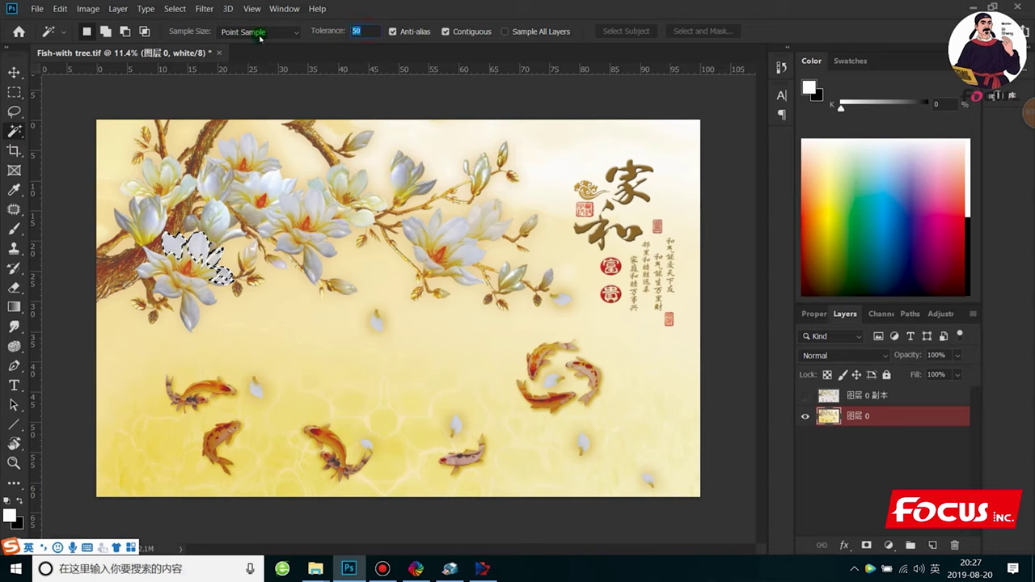
type("35")
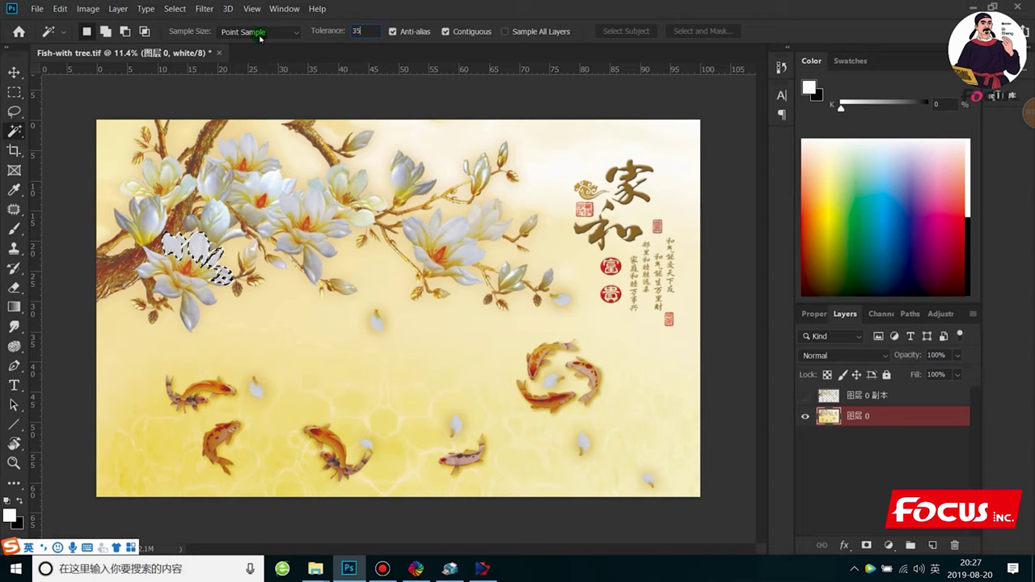
left_click(219, 217)
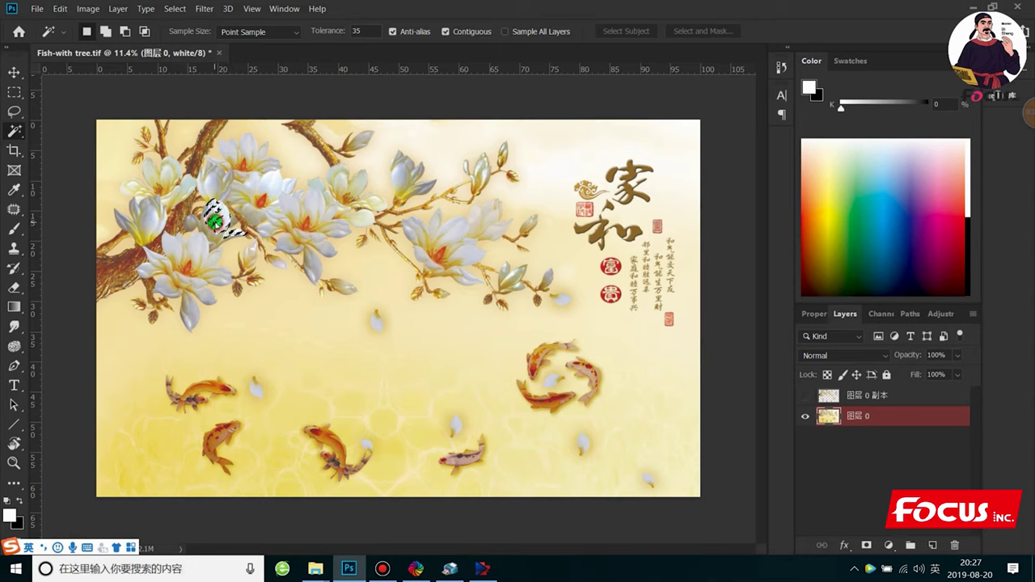
right_click(218, 227)
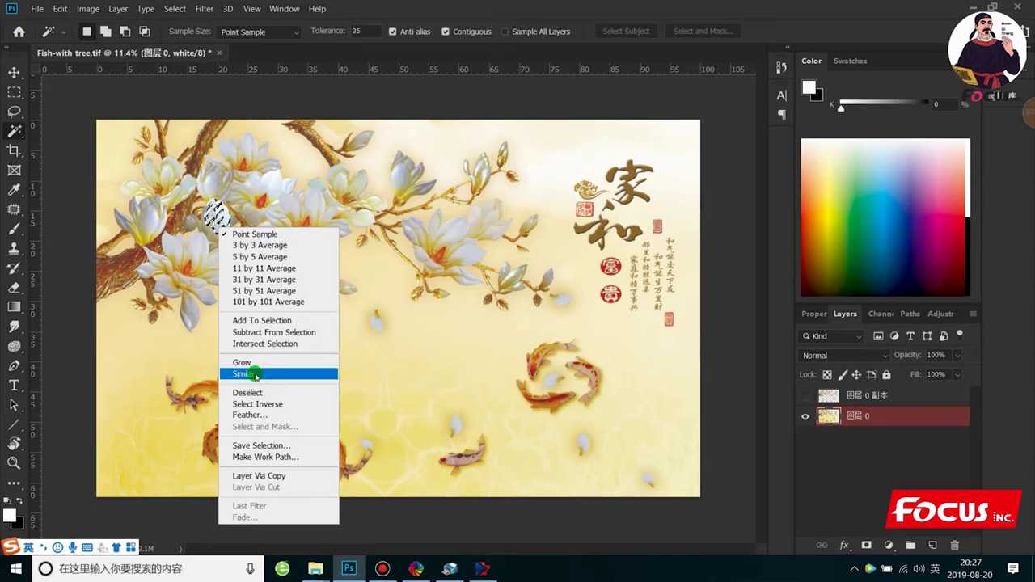
left_click(255, 374)
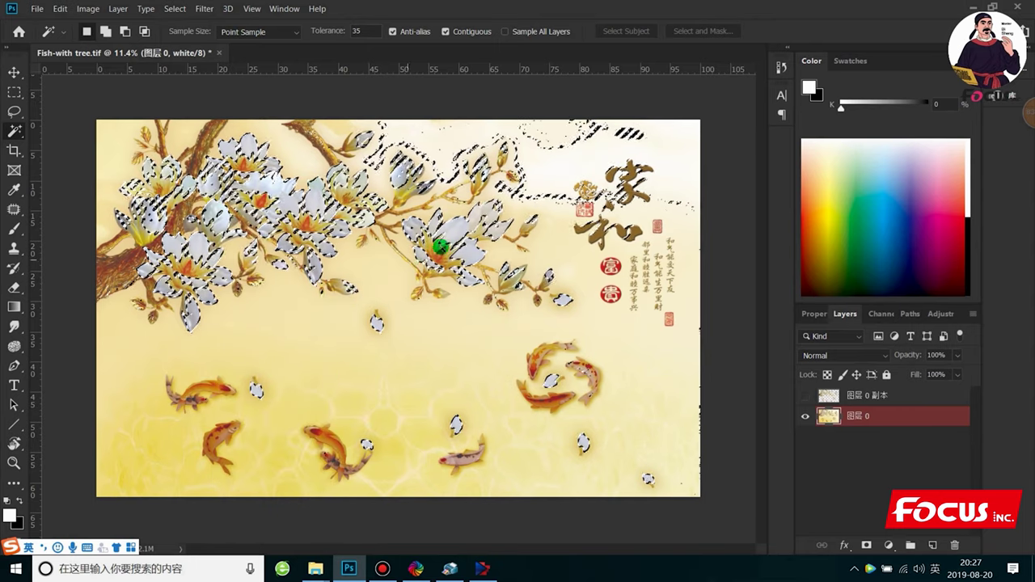
- Shift-add the upper-left, lower-left, middle and right koi to the selection
key("ctrl+plus")
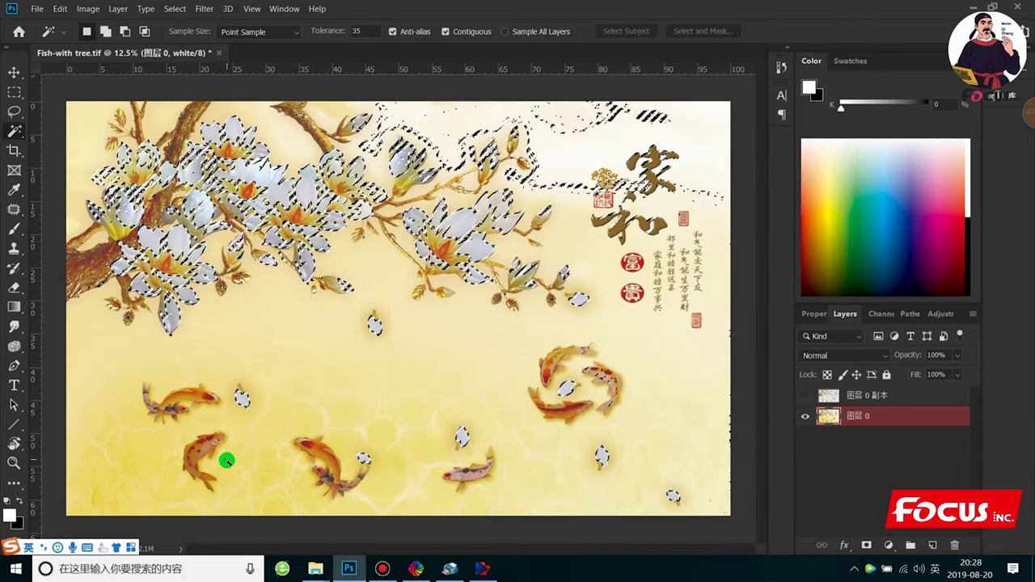
scroll(241, 407, "up", 3)
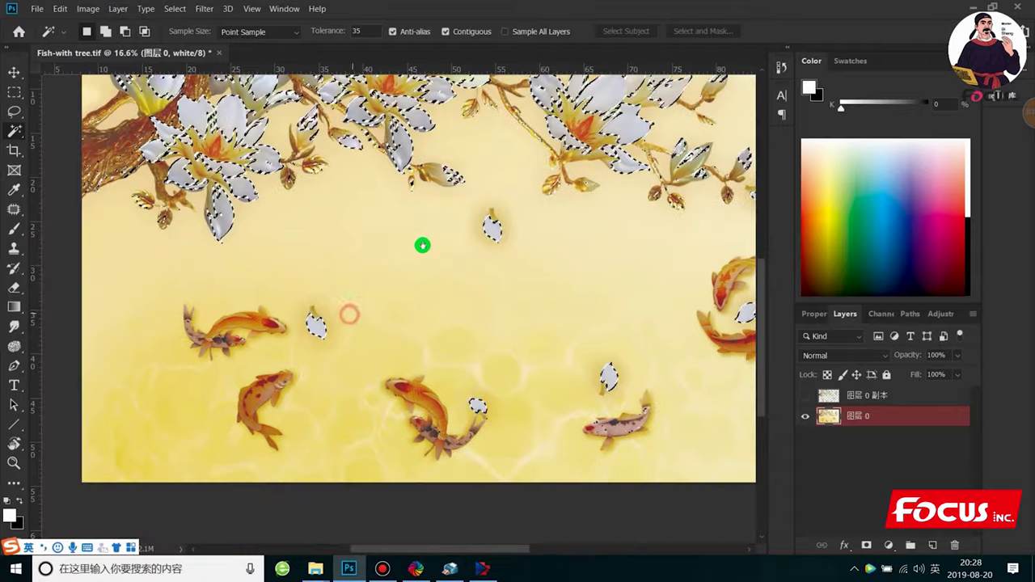
key("shift")
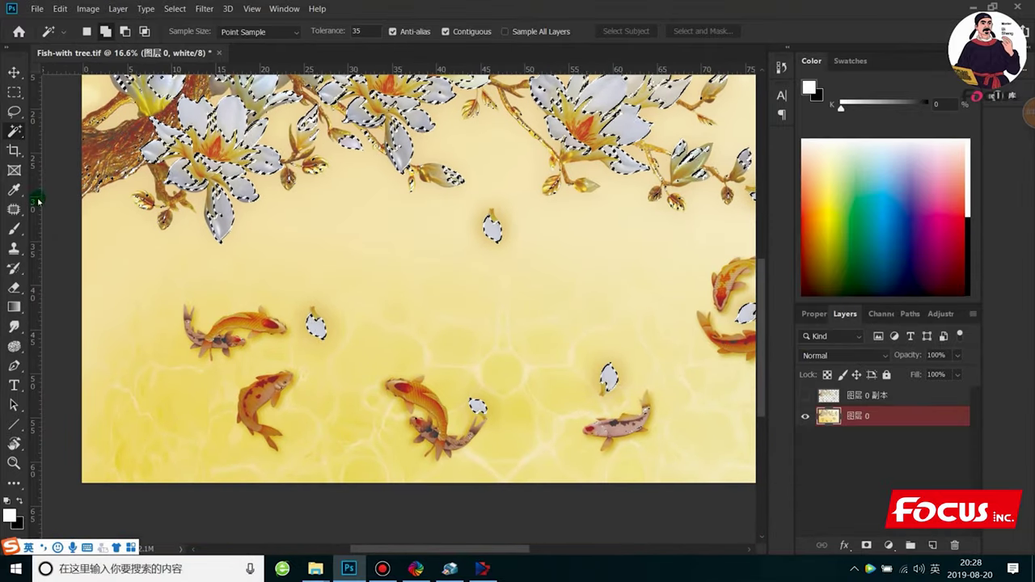
left_click(247, 324, "shift")
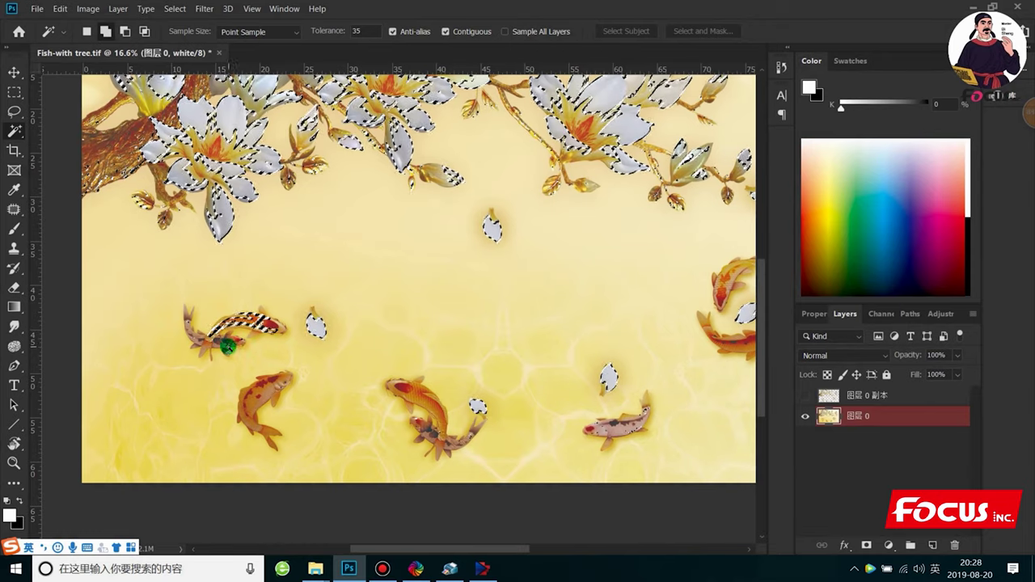
left_click(202, 350, "shift")
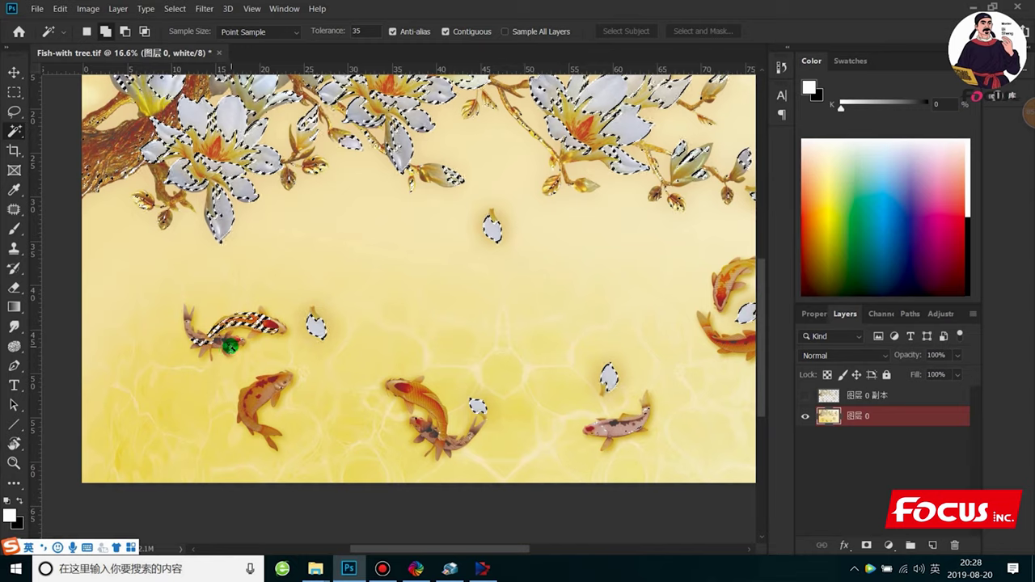
left_click(243, 398, "shift")
left_click(253, 392, "shift")
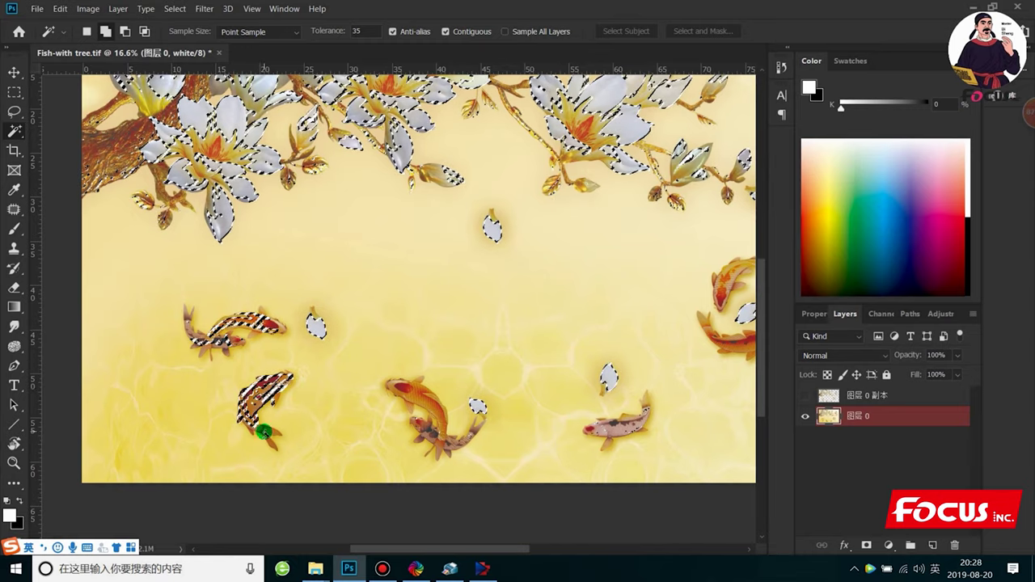
left_click(271, 432, "shift")
left_click(410, 396, "shift")
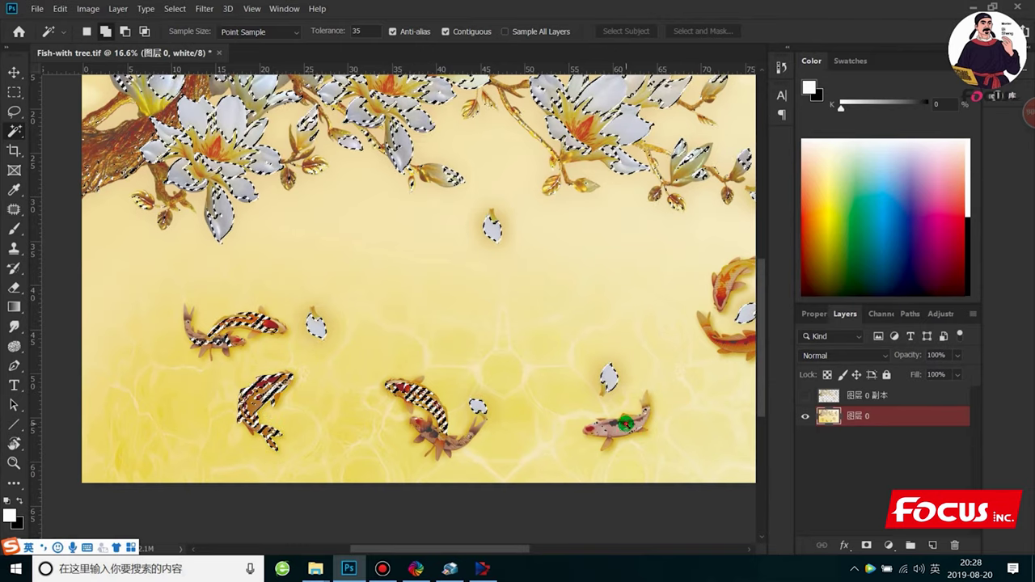
left_click(621, 419, "shift")
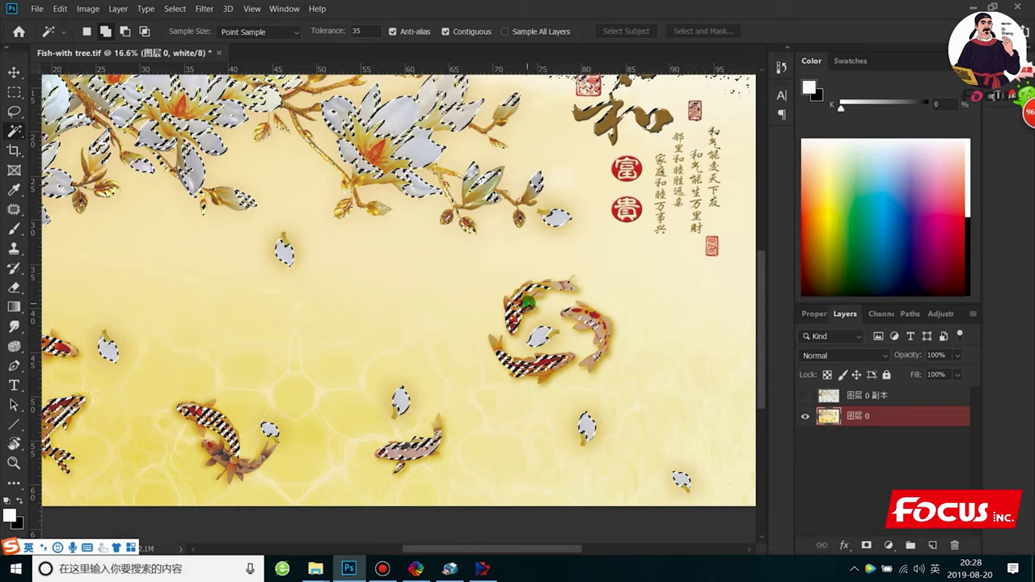
- Add the upper koi's head and the 和 calligraphy character to the selection
left_click(571, 286, "shift")
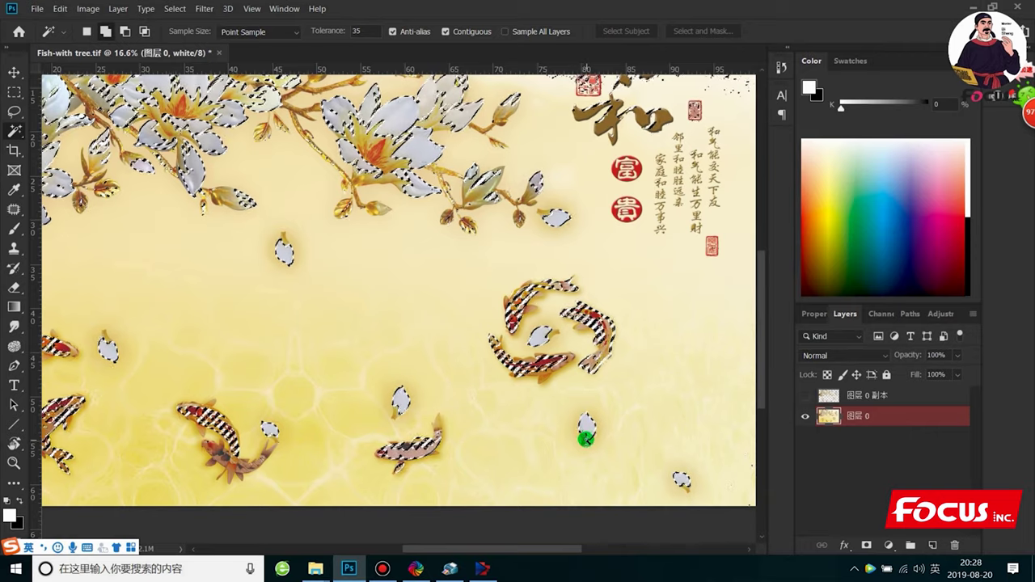
scroll(647, 308, "down", 3)
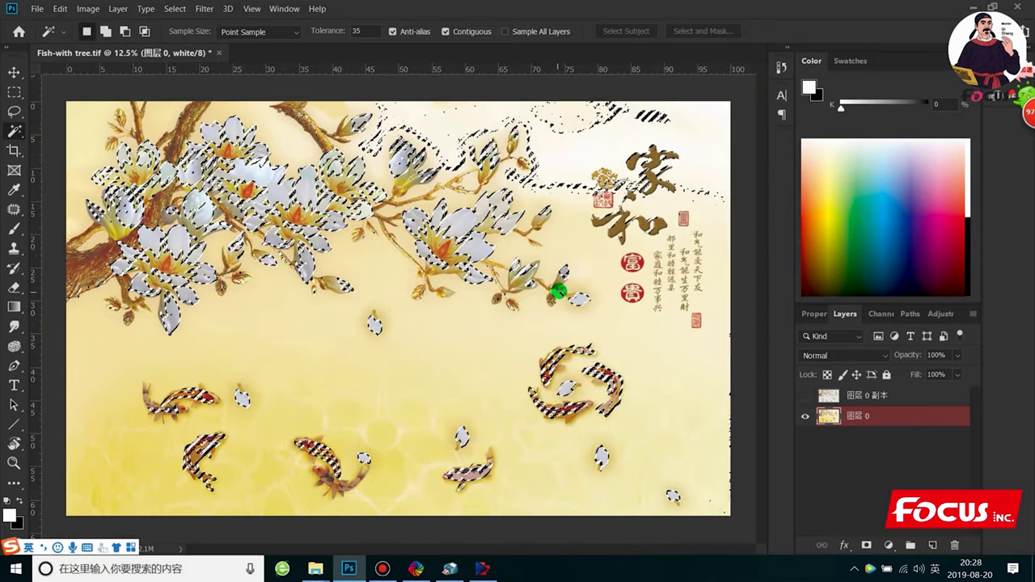
scroll(558, 290, "up", 2)
scroll(582, 284, "up", 1)
left_click(647, 216)
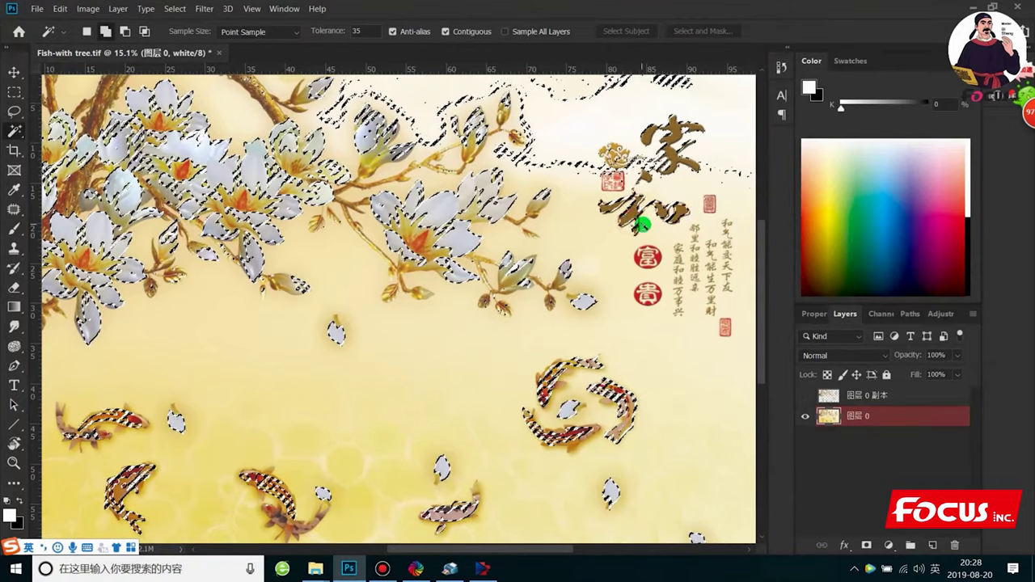
scroll(614, 209, "down", 2)
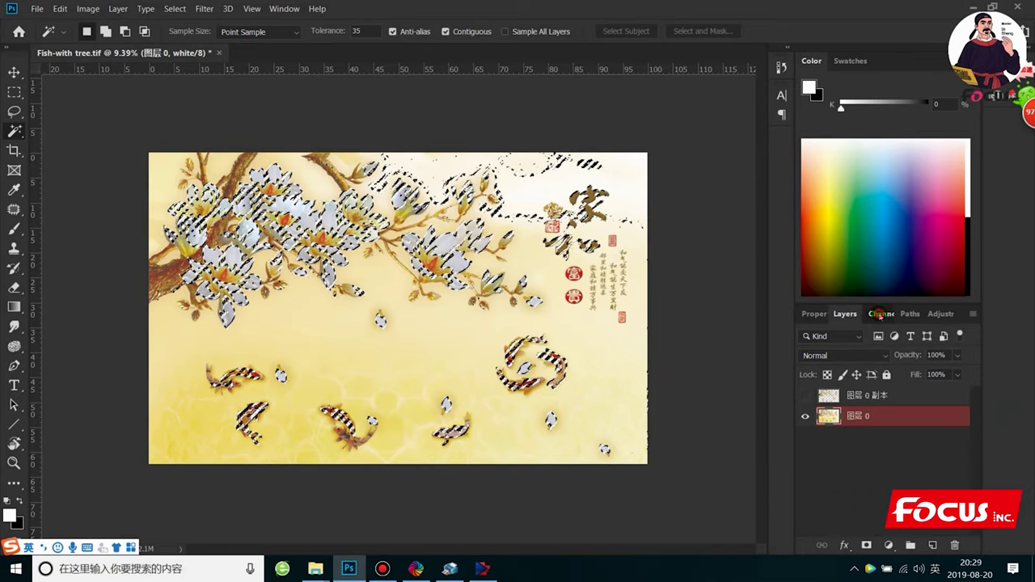
- Create a new spot channel from the selection via the Channels panel menu
left_click(887, 313)
left_click(973, 313)
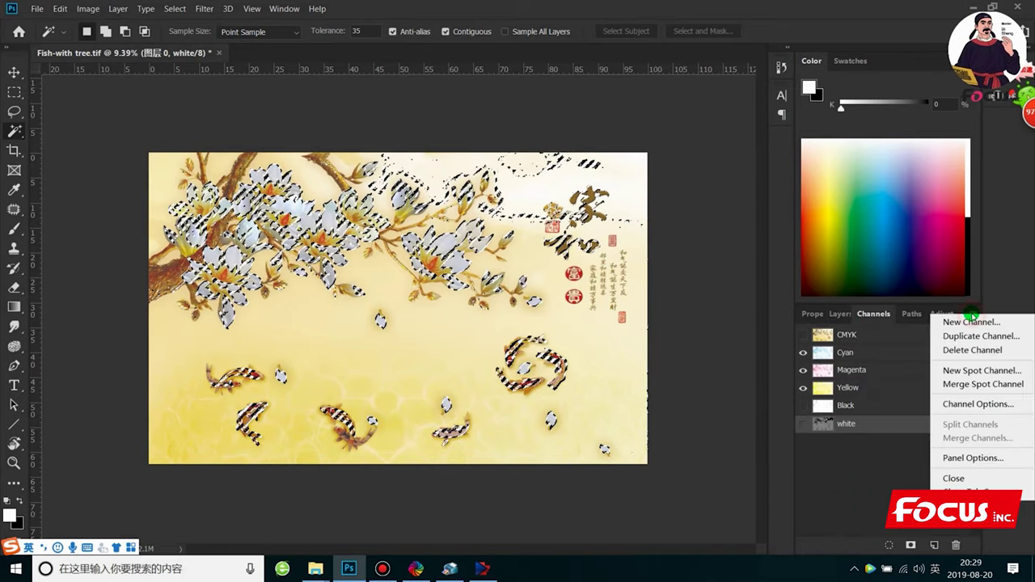
left_click(978, 370)
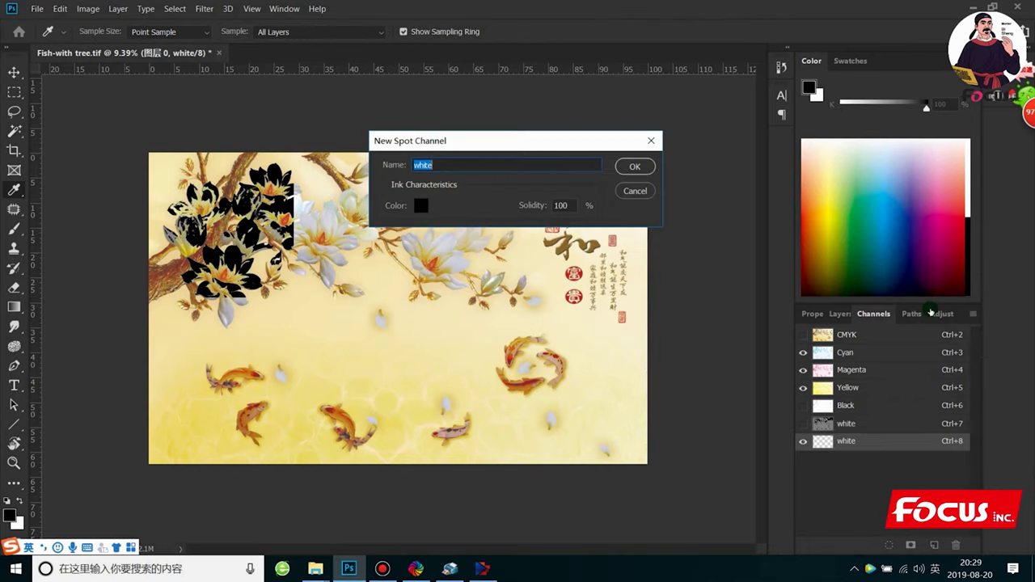
- Set the spot channel's ink colour to C100 M100 Y100 K100 and confirm it
left_click(422, 207)
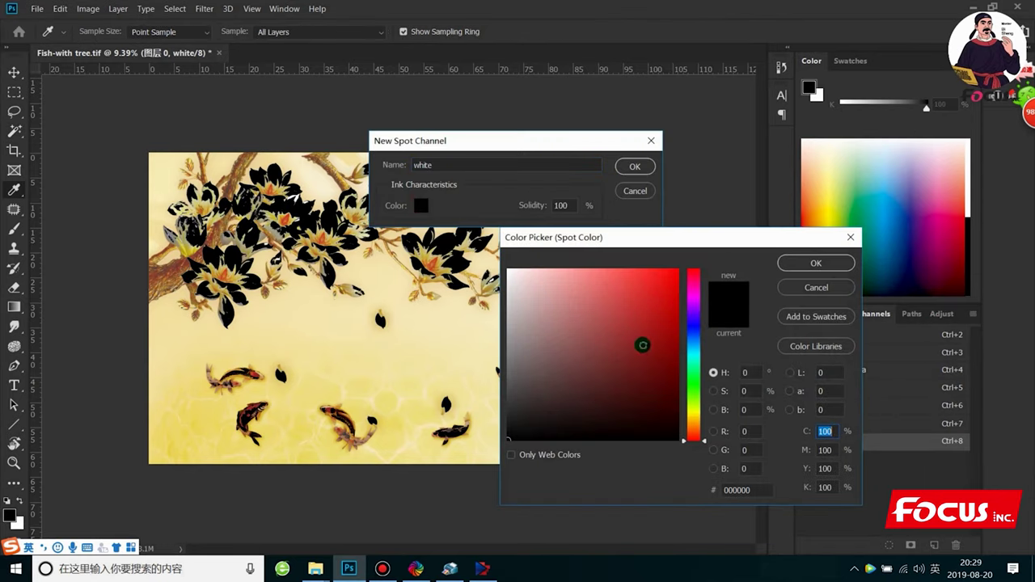
left_click(650, 277)
left_click_drag(650, 277, 661, 277)
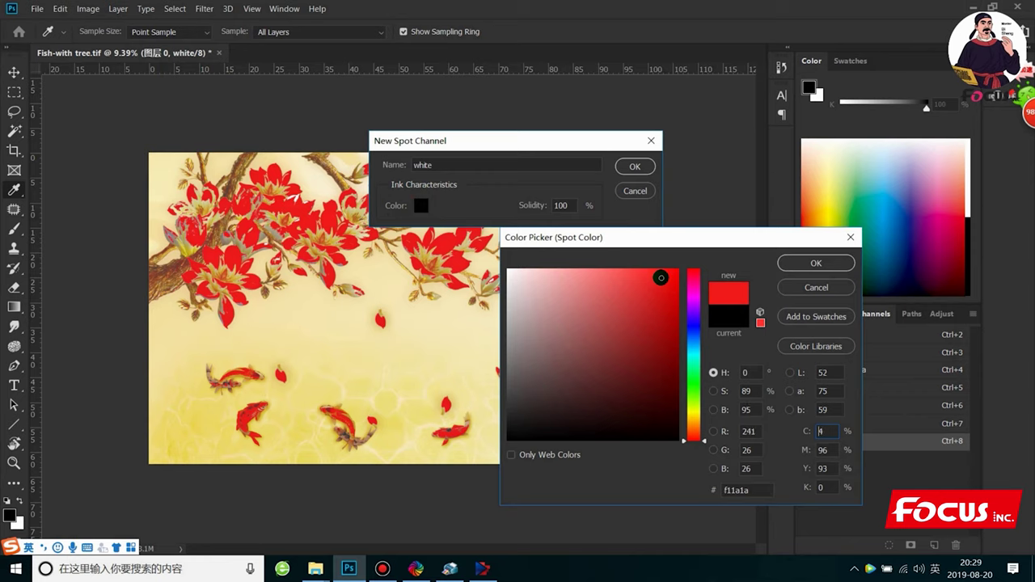
left_click_drag(661, 277, 507, 440)
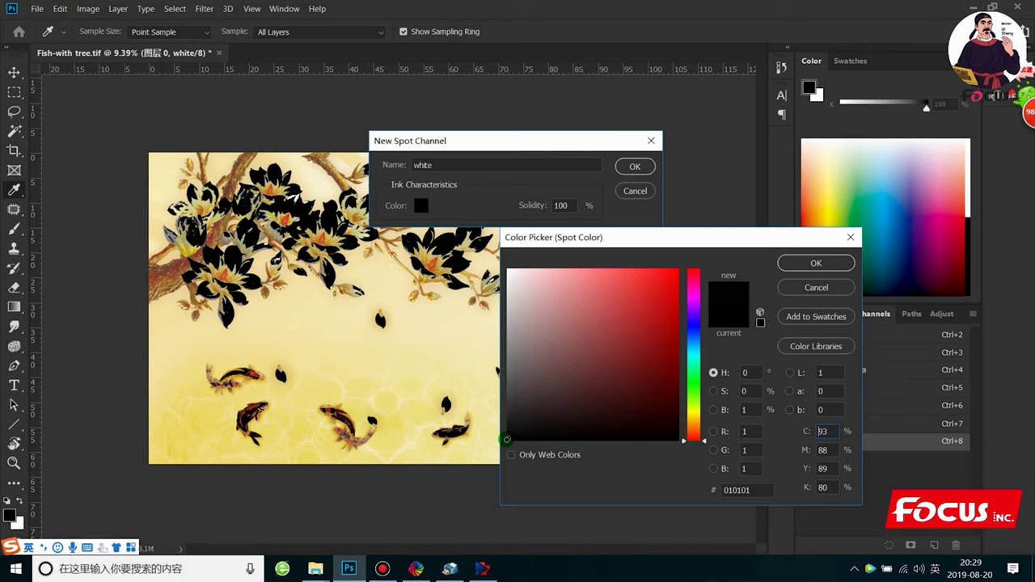
left_click_drag(522, 428, 492, 453)
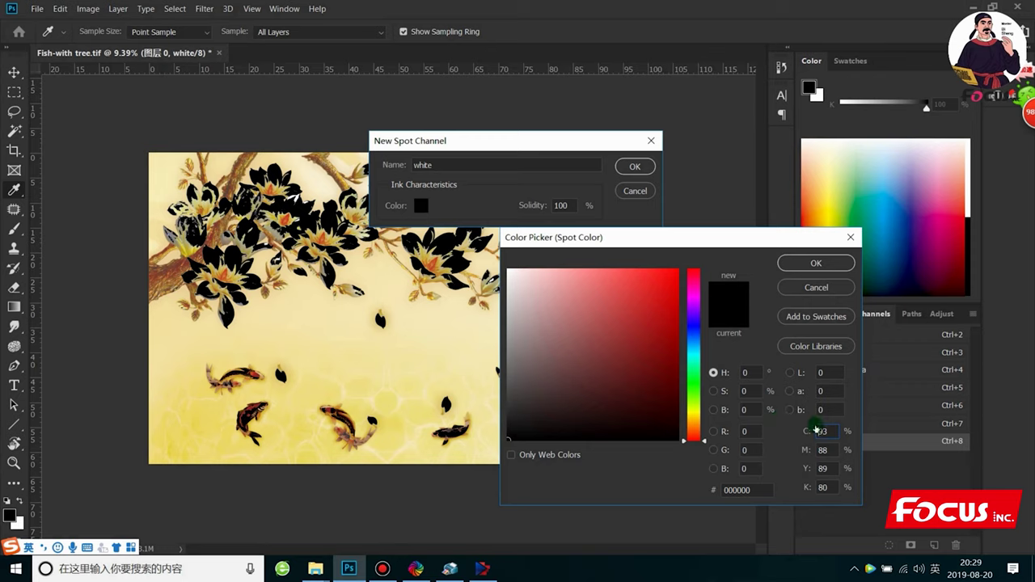
type("100")
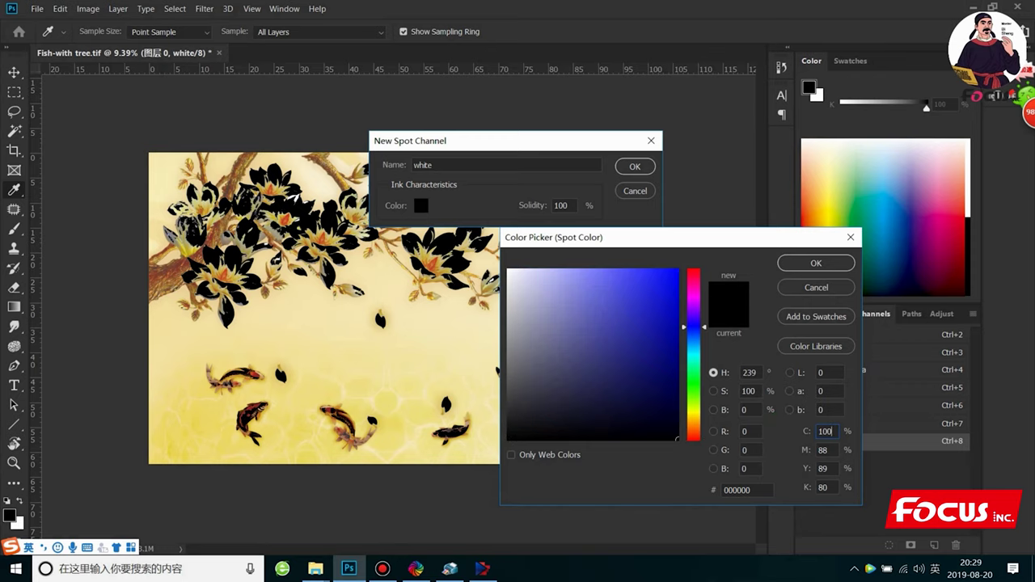
type("100")
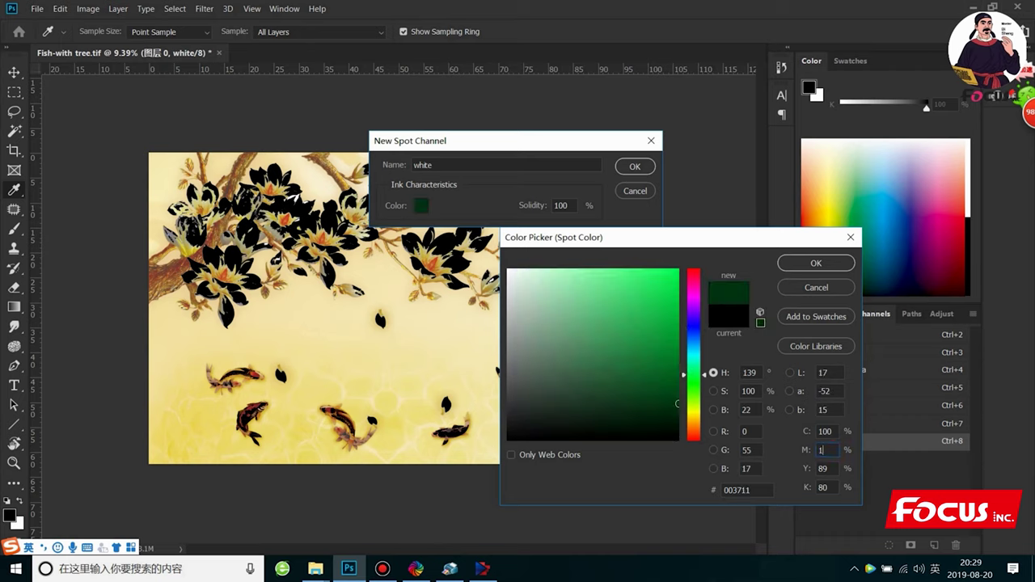
double_click(823, 468)
type("100")
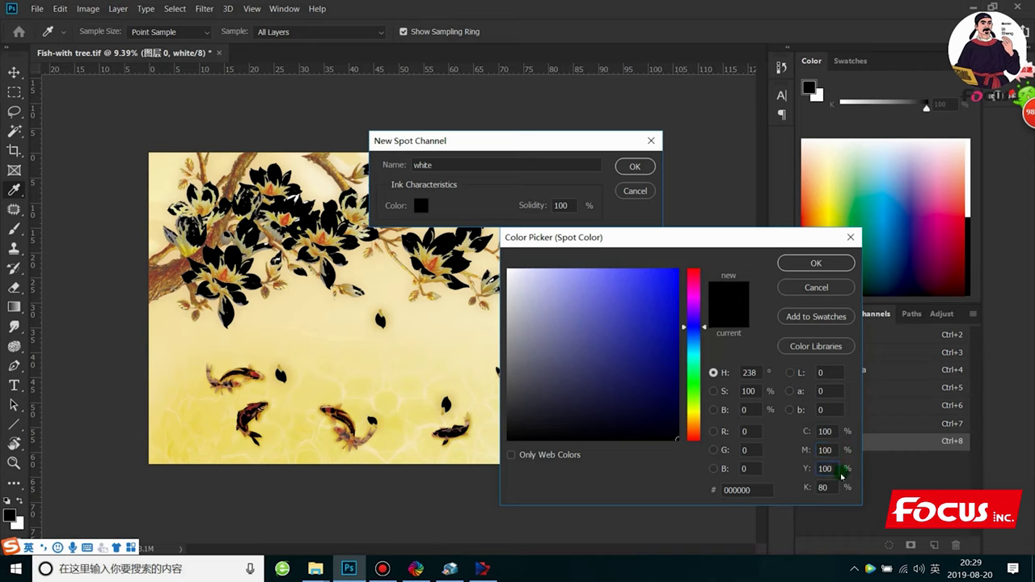
type("100")
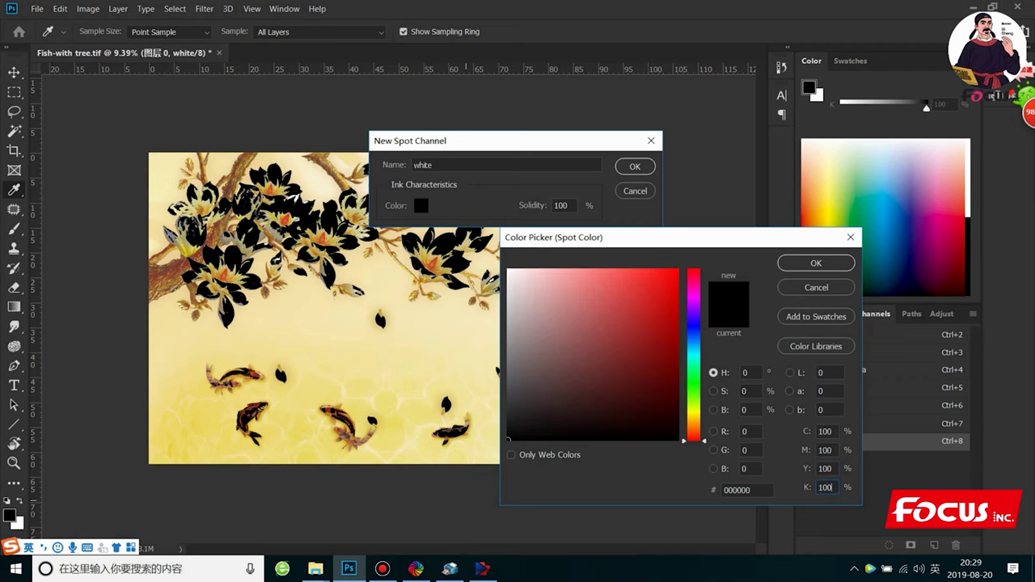
left_click(796, 263)
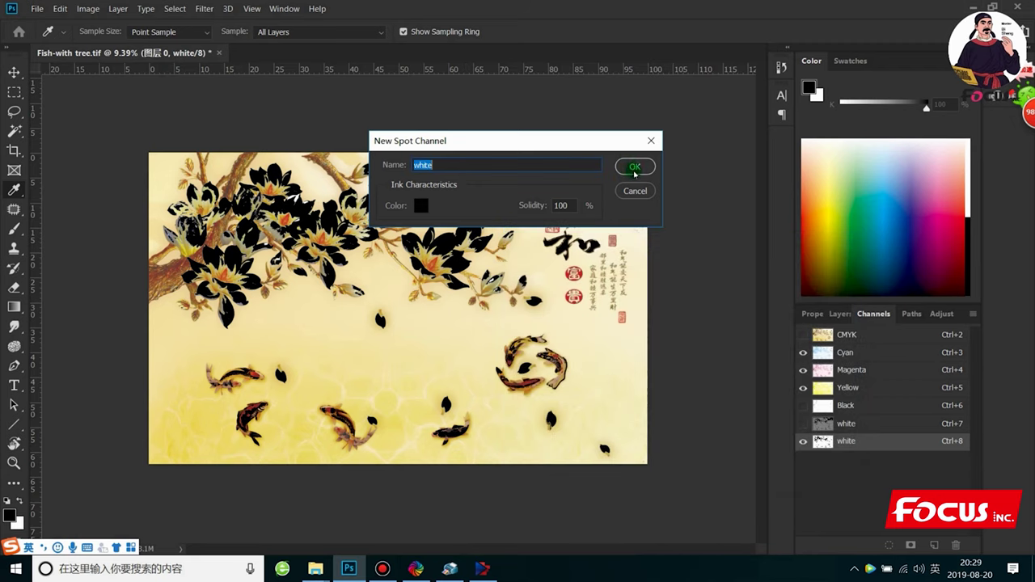
left_click(635, 168)
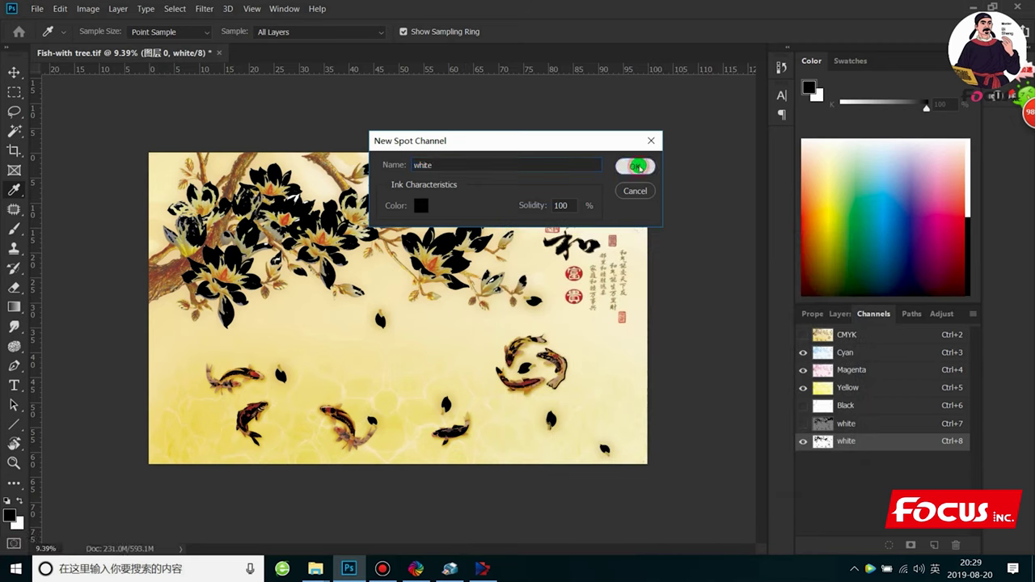
- Rename the new spot channel to 'varnish' and confirm it
left_click(467, 167)
double_click(468, 167)
type("varnish")
left_click(635, 166)
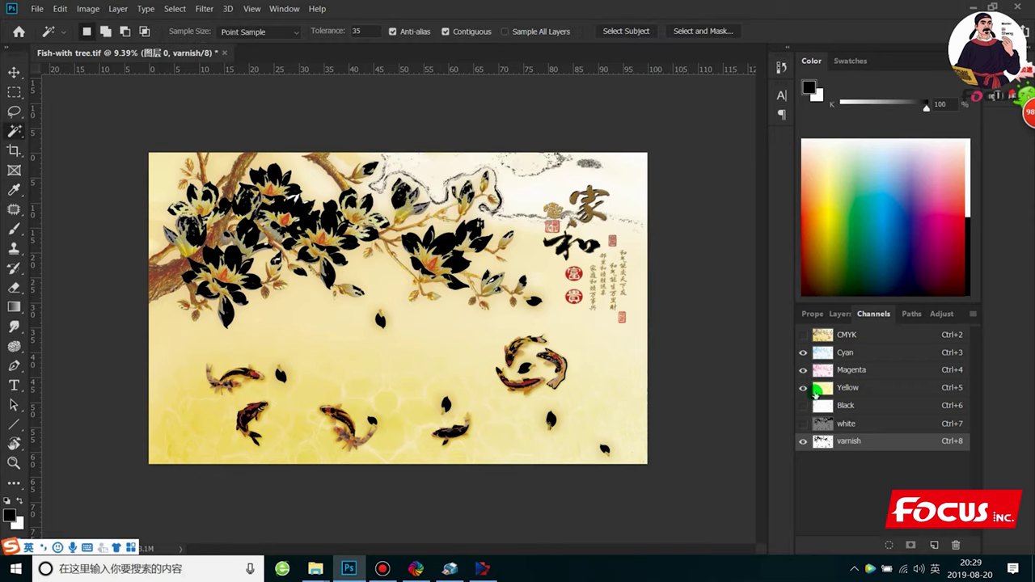
- Compare the varnish channel alone and with white by toggling CMYK, white and varnish visibility
left_click(803, 442)
left_click(803, 334)
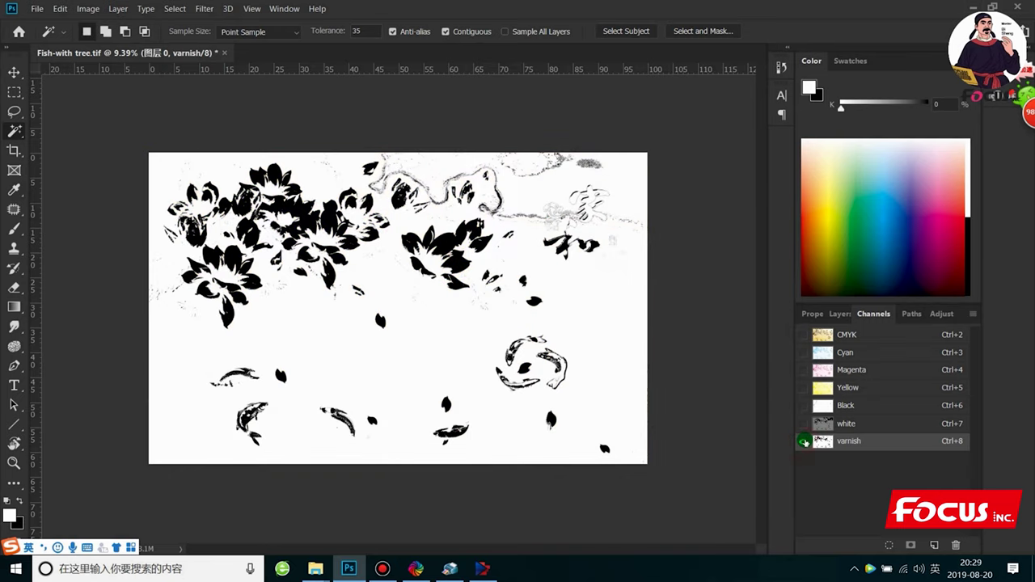
left_click(803, 424)
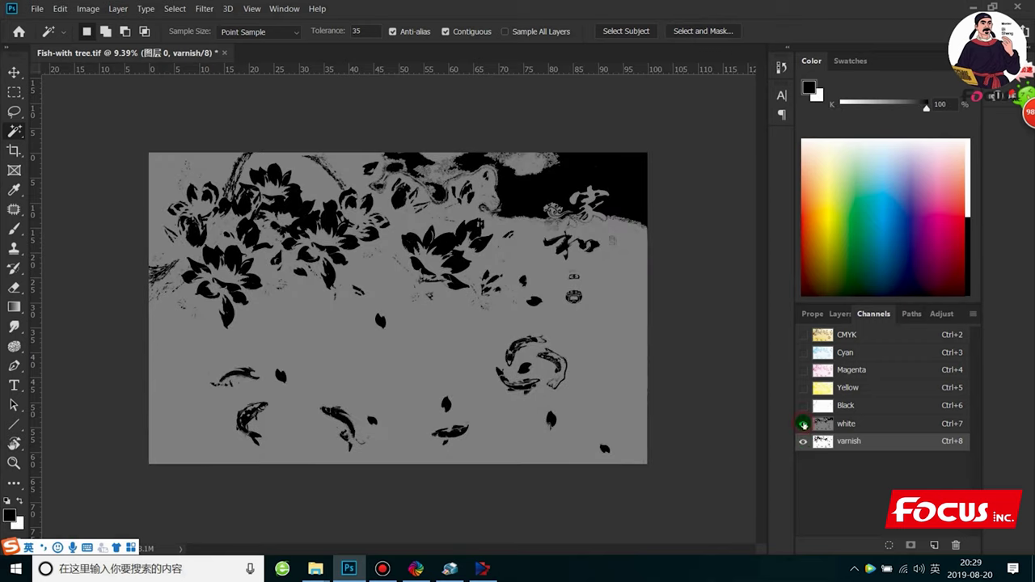
left_click(804, 334)
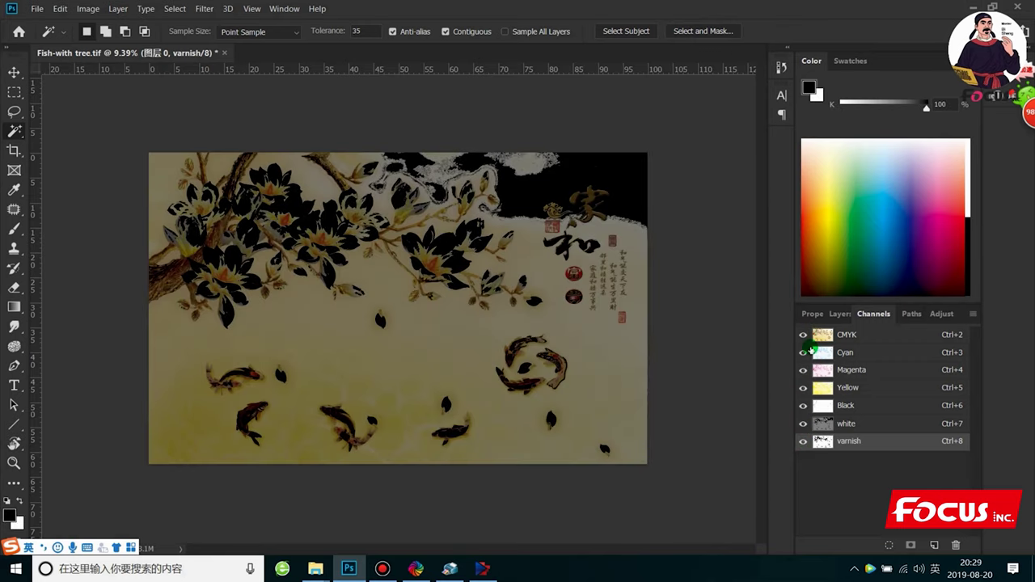
left_click_drag(803, 423, 803, 441)
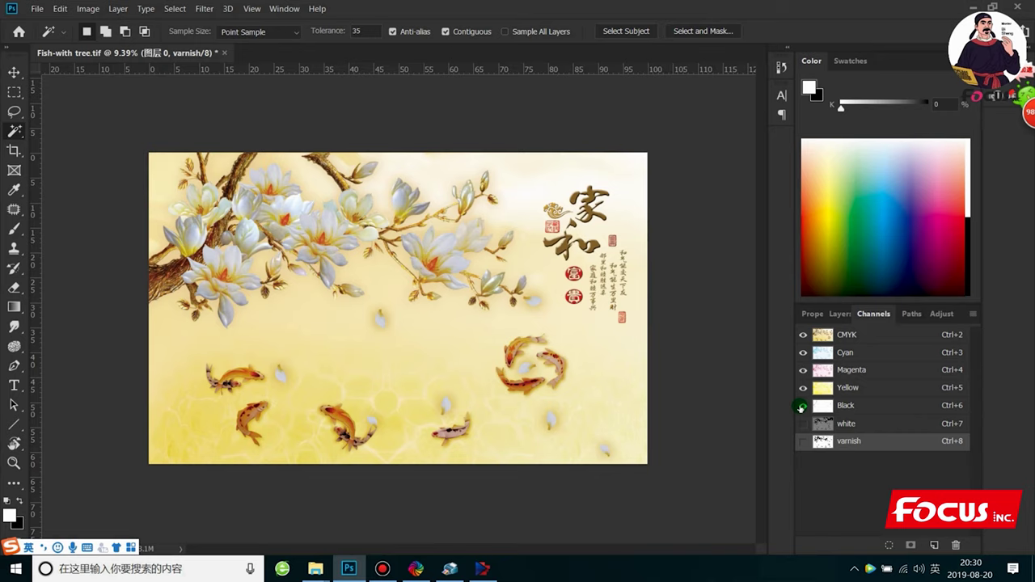
- Show both white and varnish overlays over the colour image, then return to the layers list
left_click(804, 424)
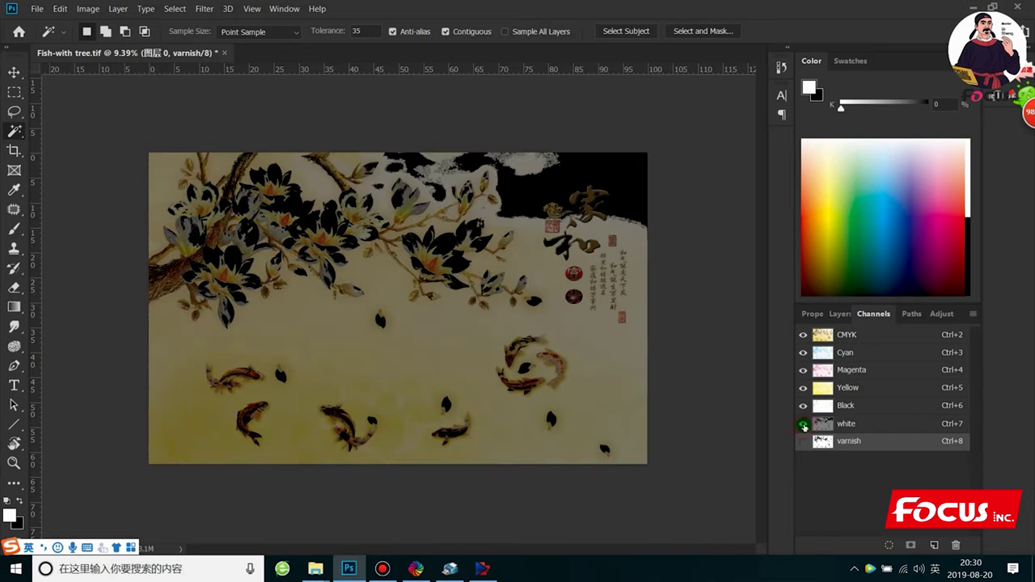
left_click(804, 442)
left_click(806, 423)
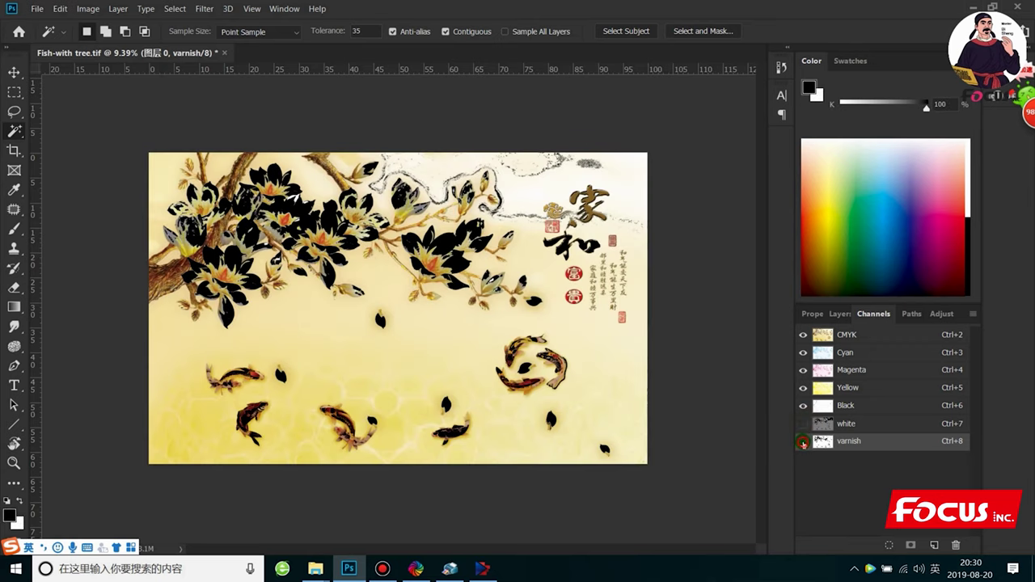
left_click(804, 447)
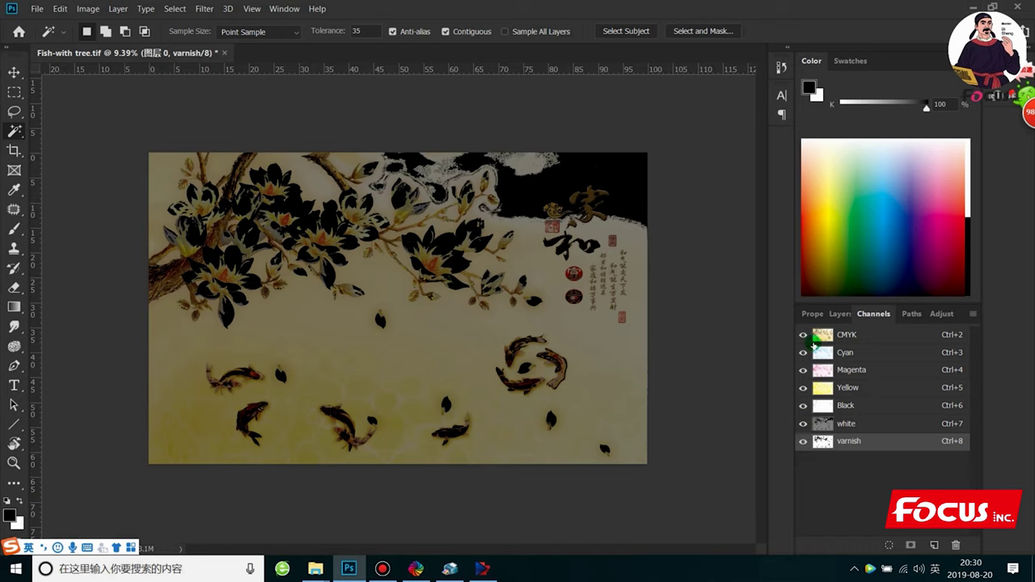
left_click(854, 424)
left_click(847, 334)
left_click(836, 315)
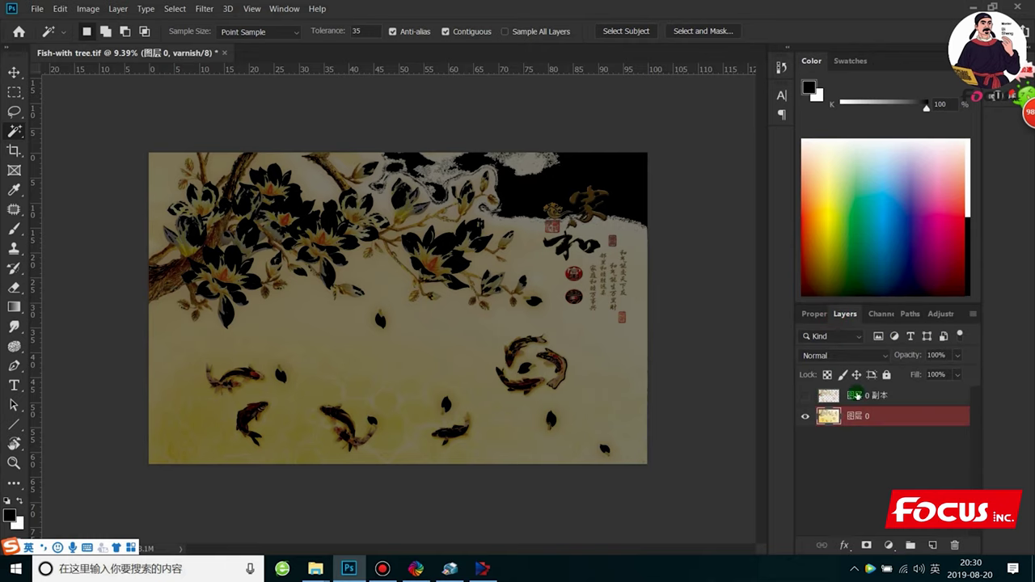
- Check 图层 0 副本, make 图层 0 the active layer, and choose File > Save As
left_click(829, 395)
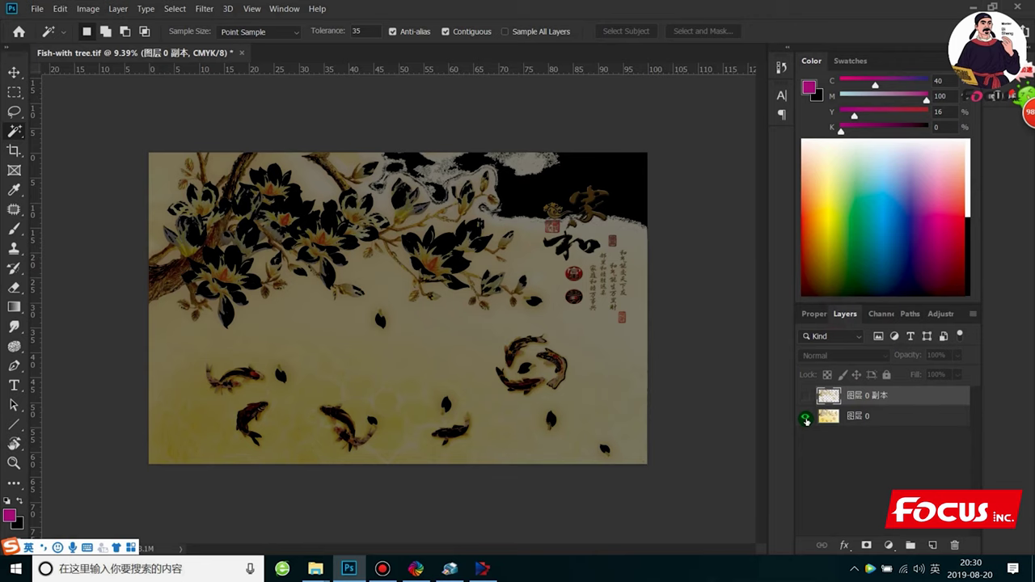
left_click(805, 417)
left_click(805, 418)
left_click(851, 414)
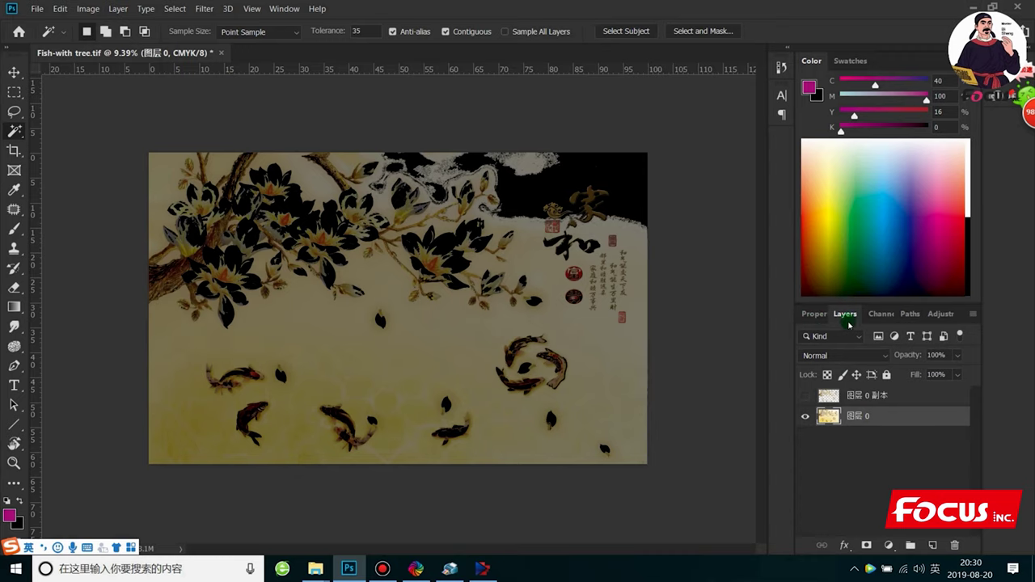
left_click(41, 9)
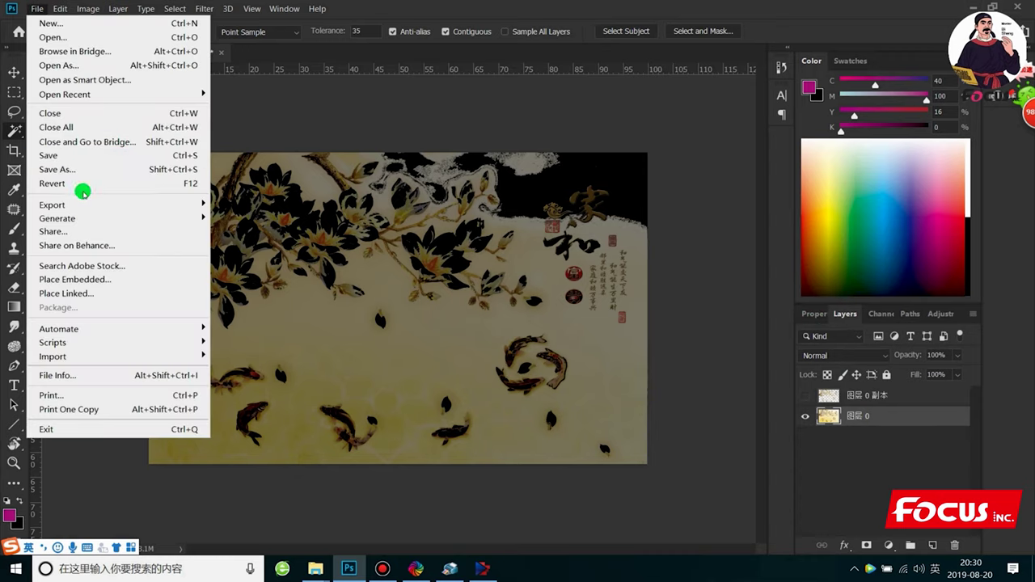
left_click(68, 169)
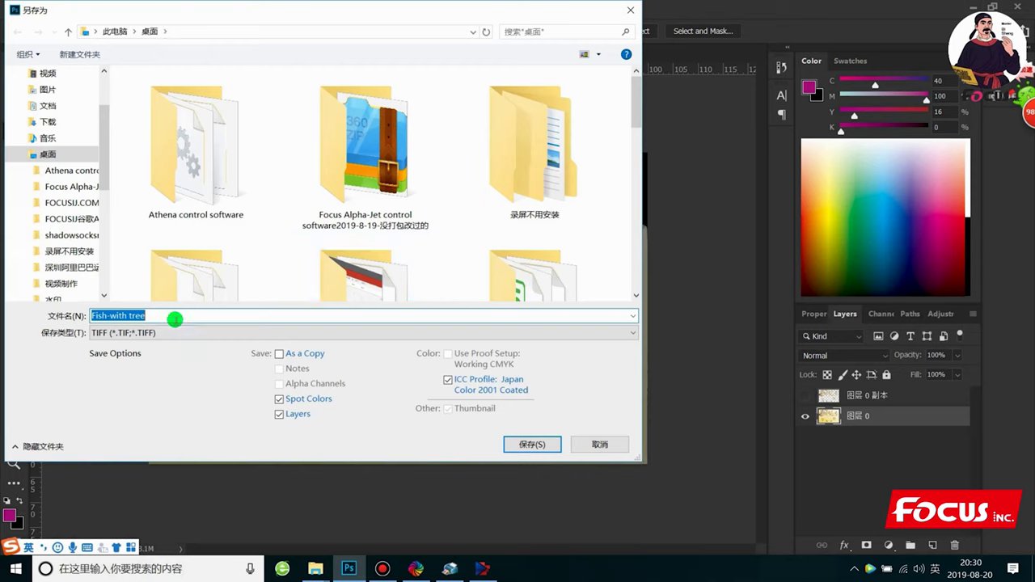
- Save the TIFF 'Fish-with tree-CMYKLCLM-W-V-3D-RELIEF' with spot colours, layers and LZW compression
left_click(152, 316)
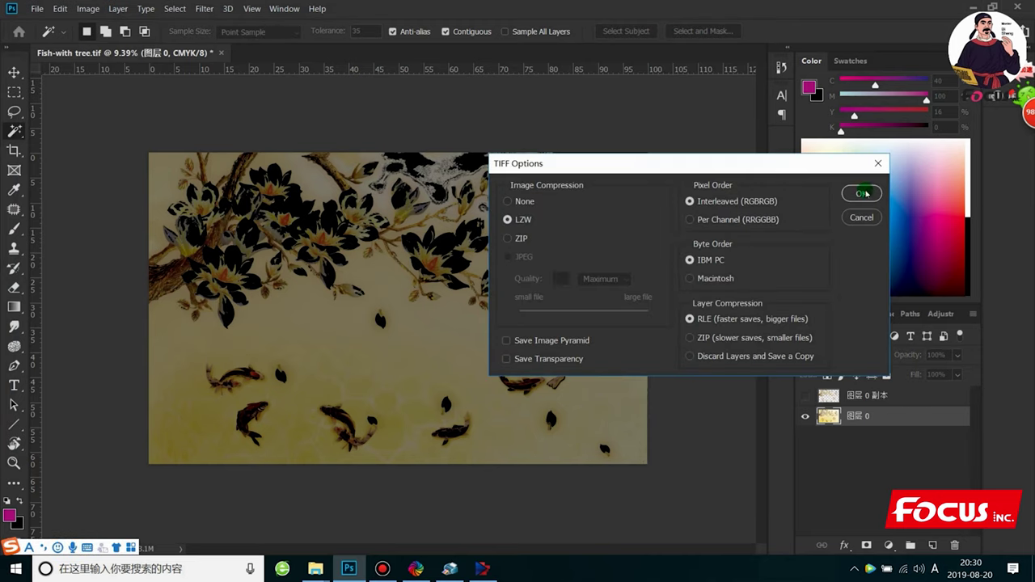
left_click(863, 194)
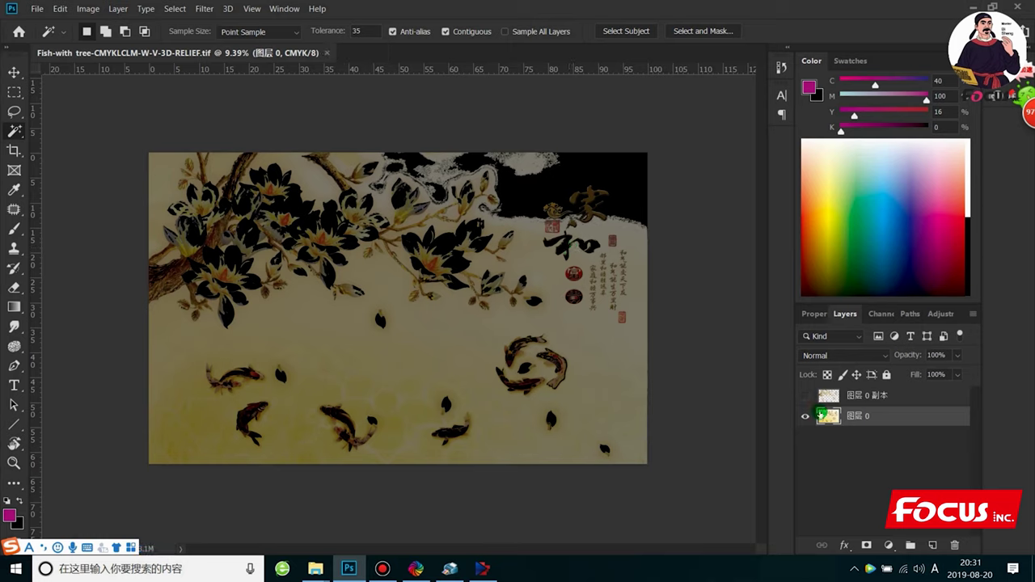
- Hide the white spot channel, showing layer 图层 0 again afterwards
left_click(806, 419)
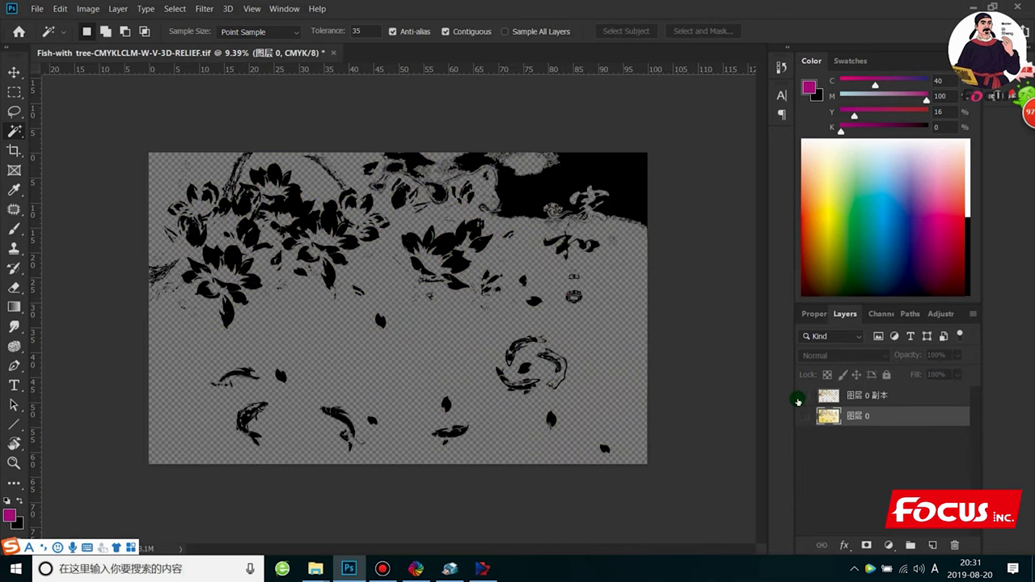
left_click(873, 314)
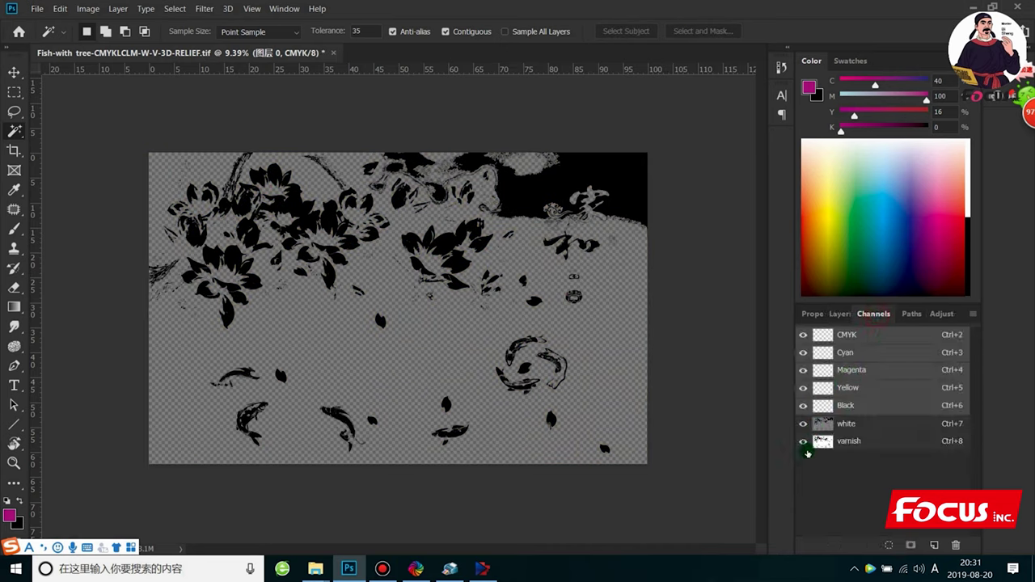
left_click(801, 424)
left_click(841, 314)
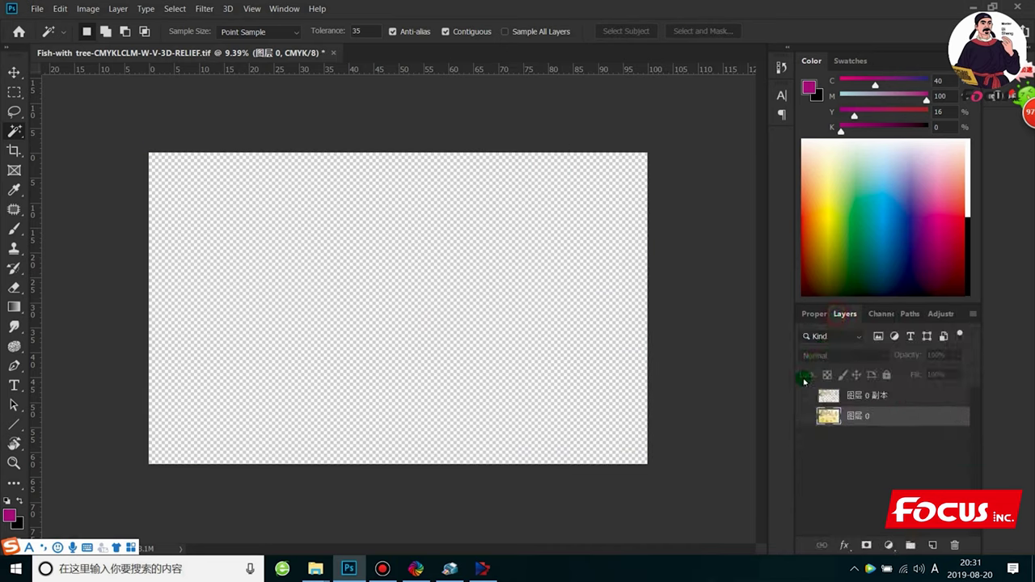
left_click(803, 418)
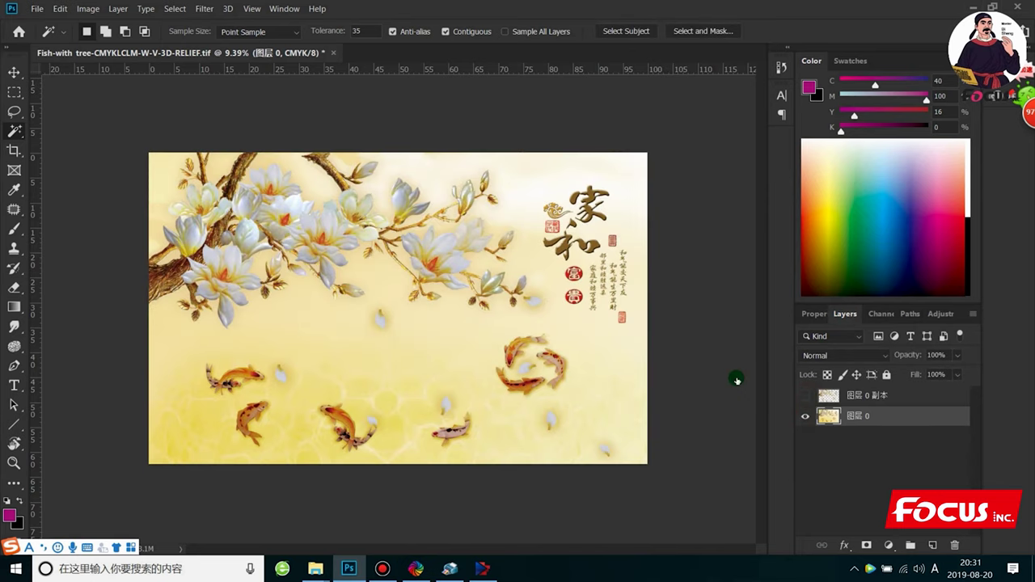
- Zoom the fish-and-magnolia canvas in to about 12.5%
key("ctrl+plus")
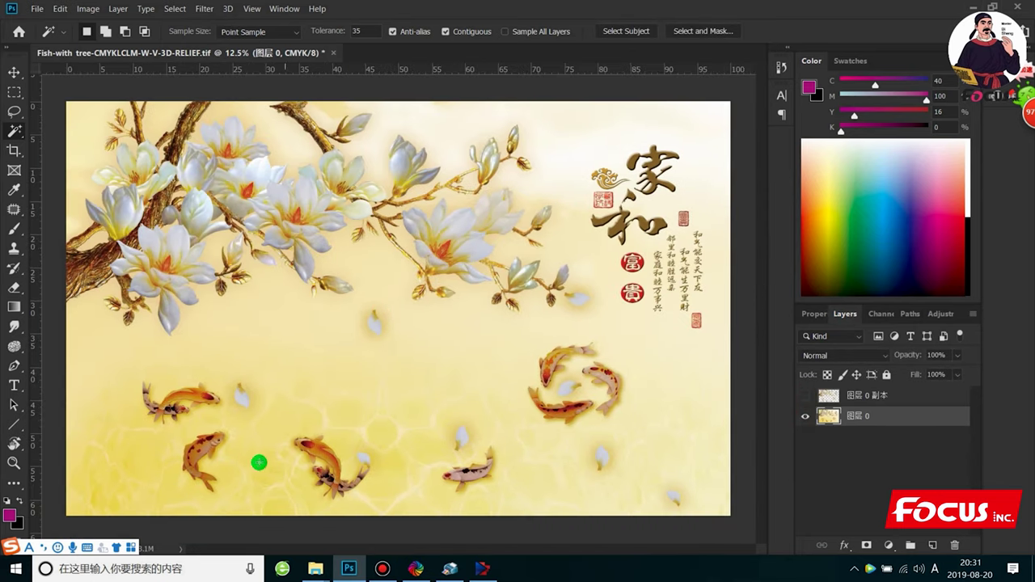
scroll(143, 489, "up", 1)
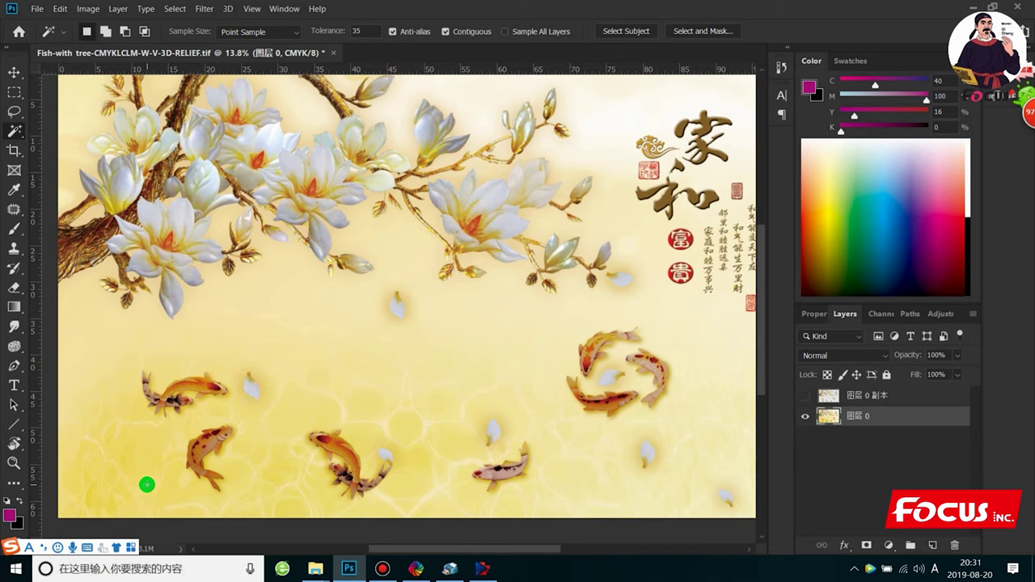
scroll(147, 484, "down", 1)
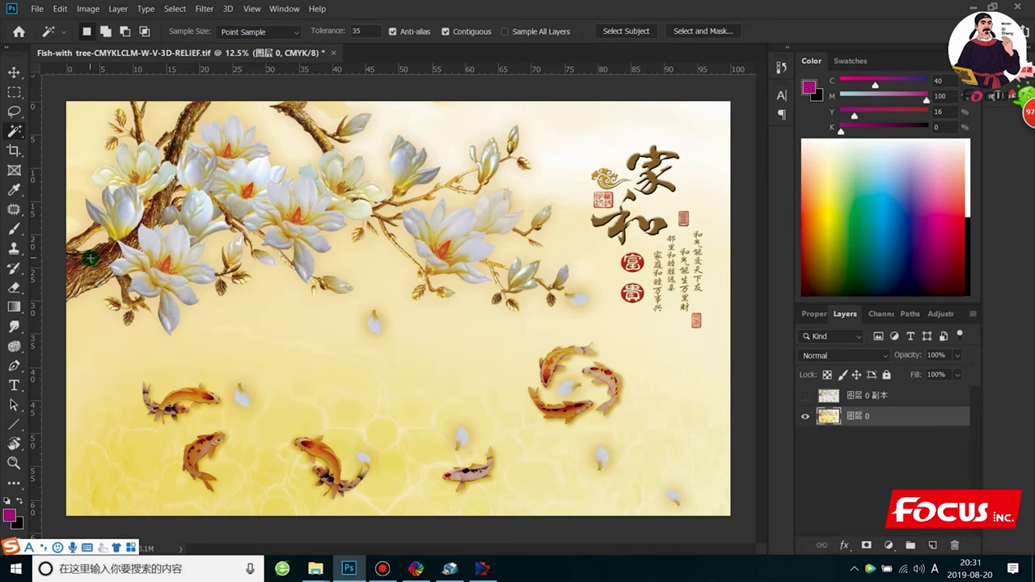
scroll(90, 258, "up", 1)
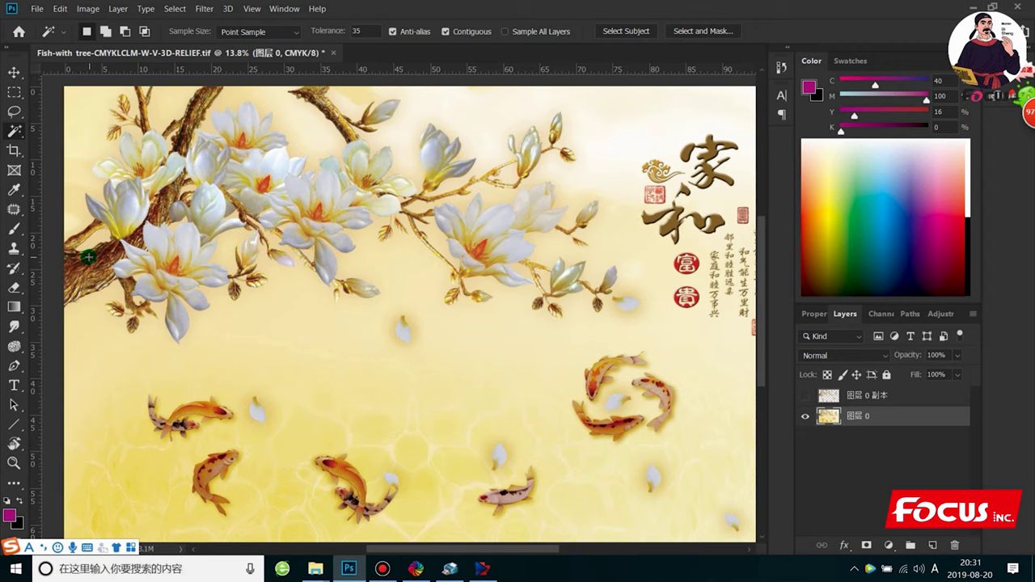
scroll(158, 283, "down", 1)
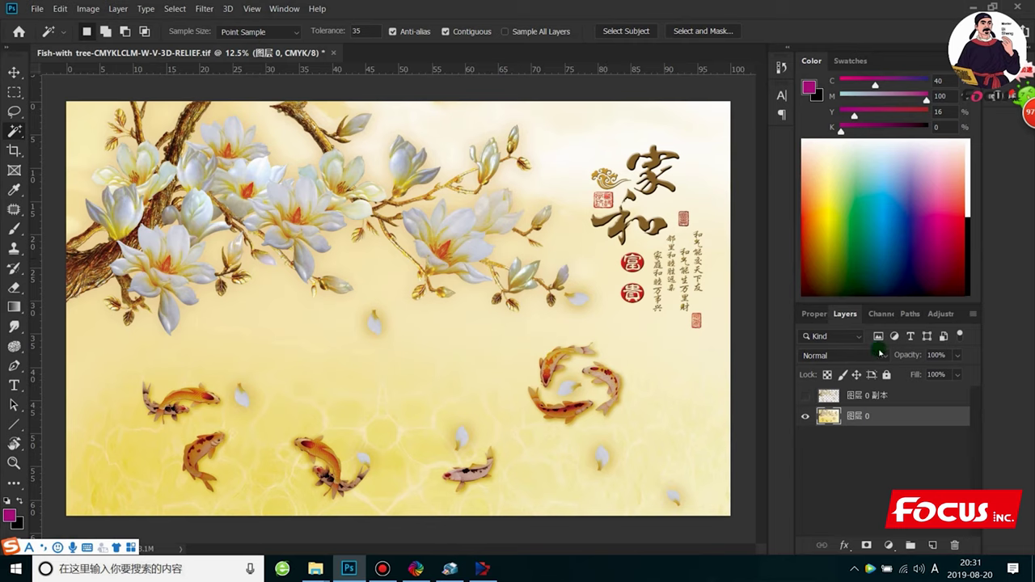
scroll(501, 388, "down", 1)
scroll(485, 356, "up", 1)
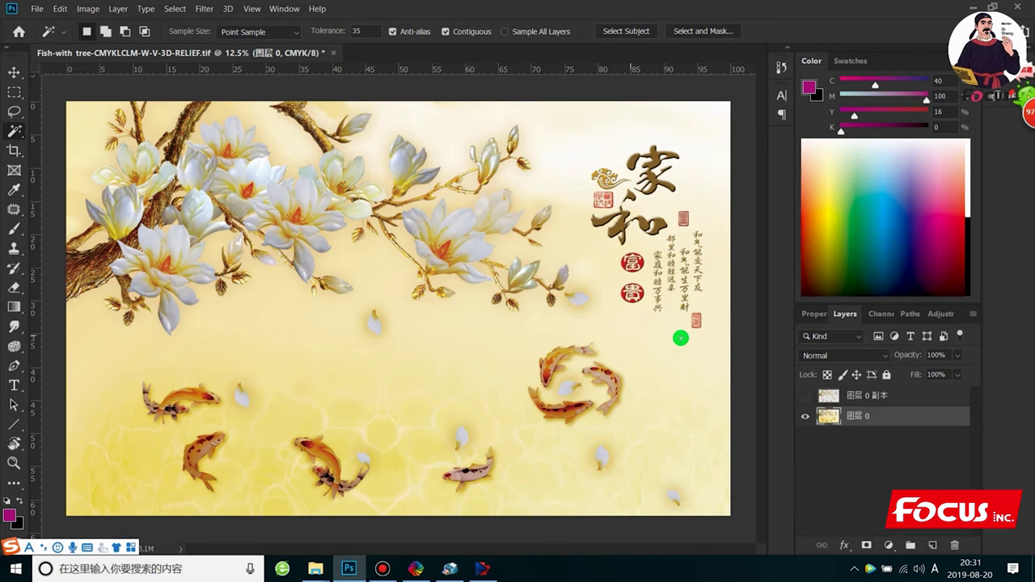
- Delete the white and varnish spot channels from the Channels right-click menu
left_click(876, 315)
left_click(853, 427)
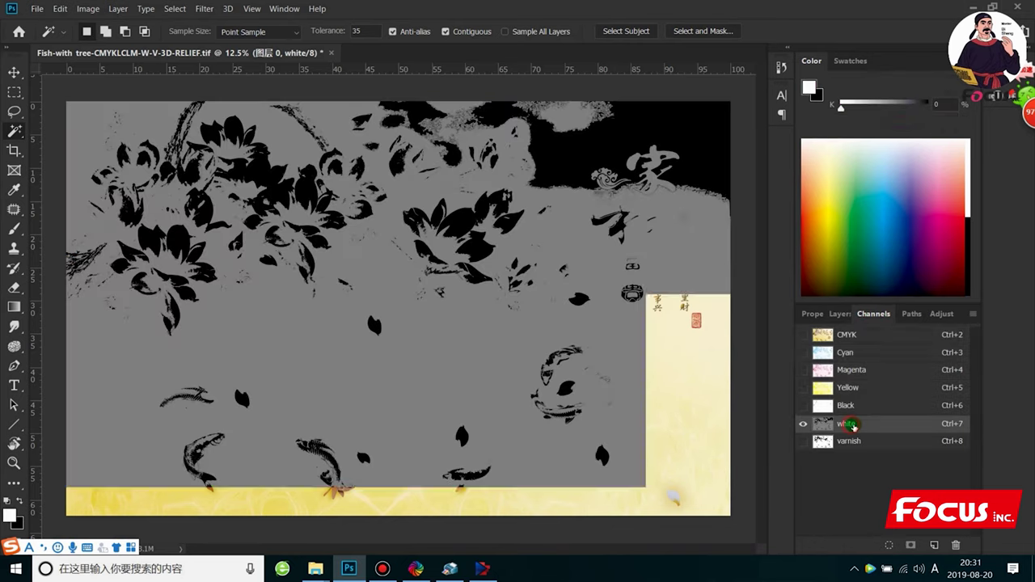
key("ctrl+j")
left_click(854, 426)
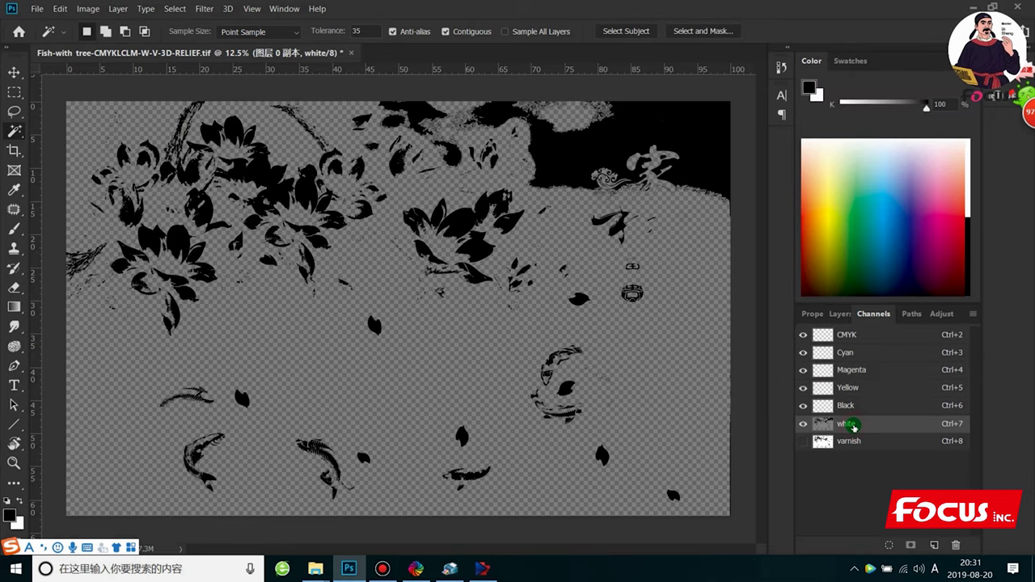
right_click(855, 427)
left_click(882, 443)
left_click(872, 425)
right_click(872, 426)
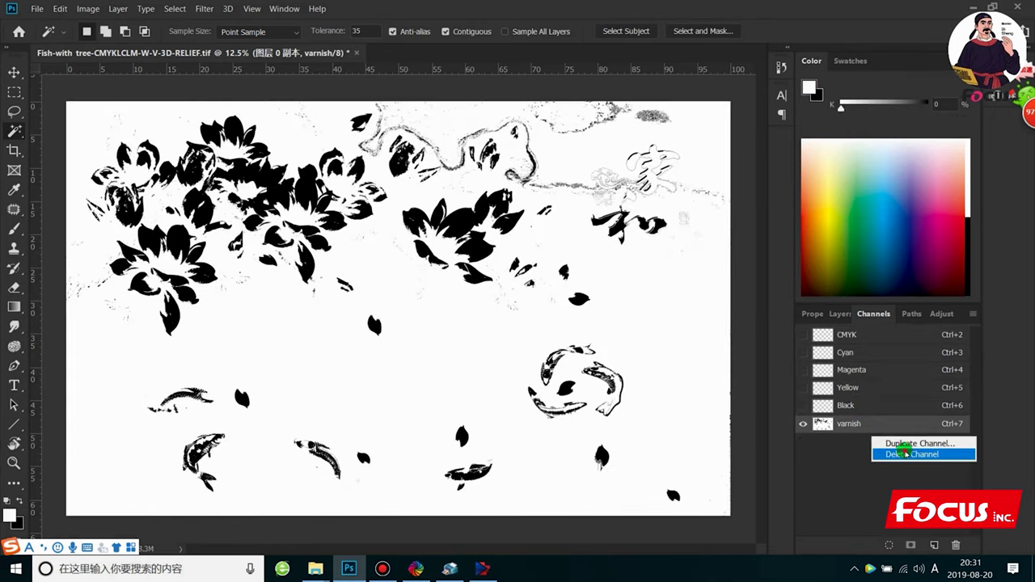
left_click(885, 456)
- Undo both channel deletions and turn the CMYK composite back on
left_click(837, 314)
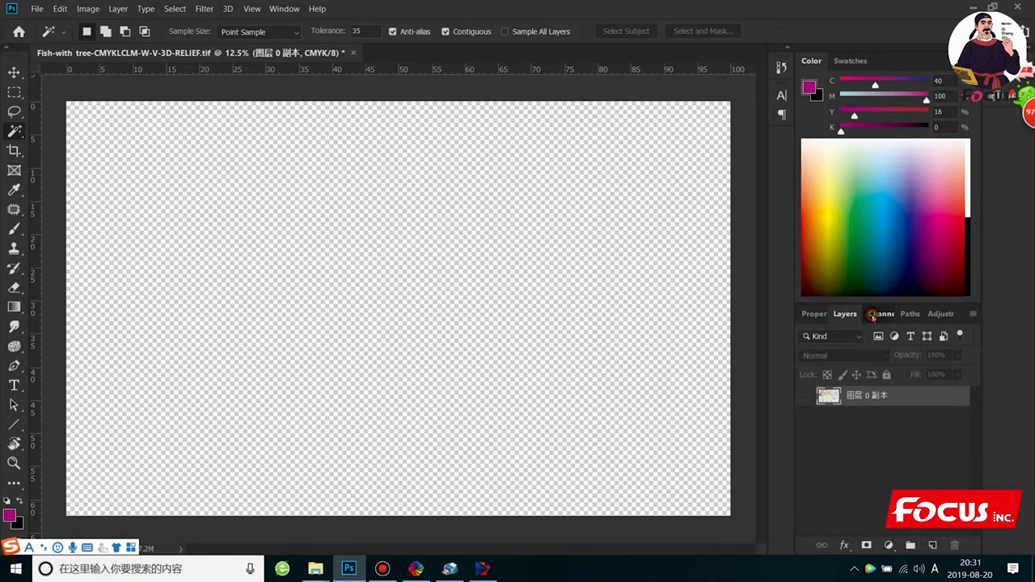
left_click(872, 314)
left_click(839, 314)
key("ctrl+z")
key("z")
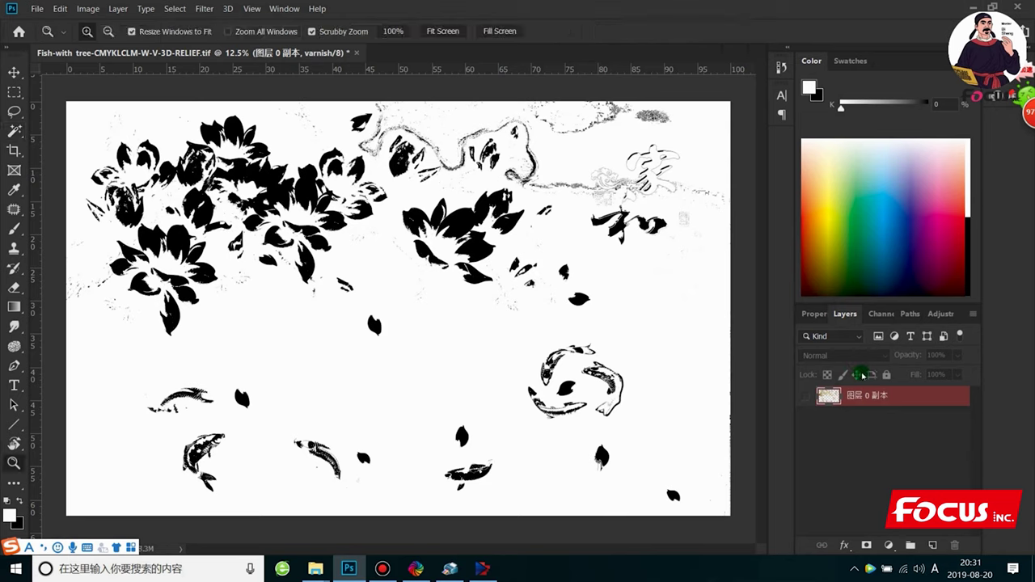
left_click(880, 314)
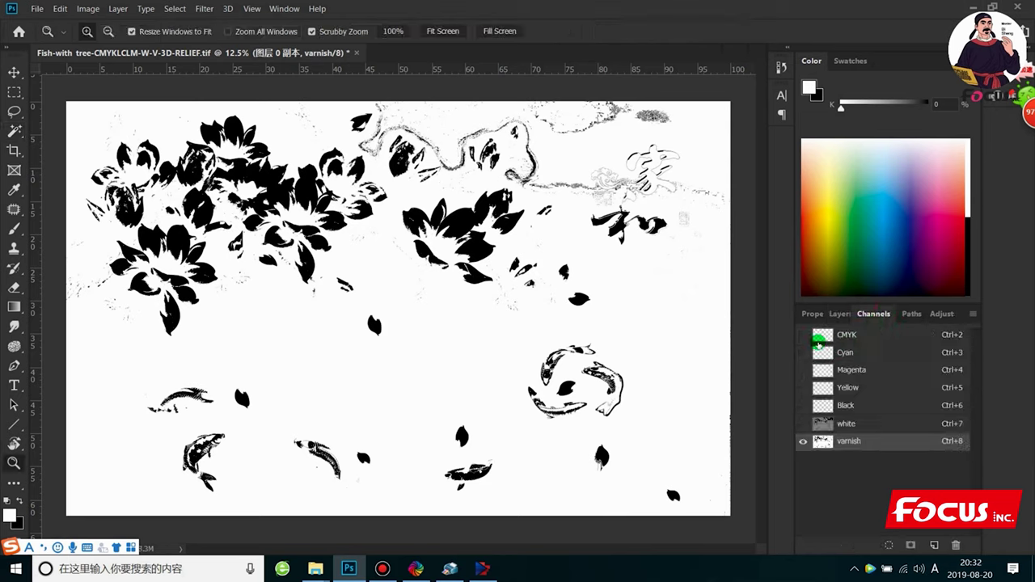
left_click(803, 335)
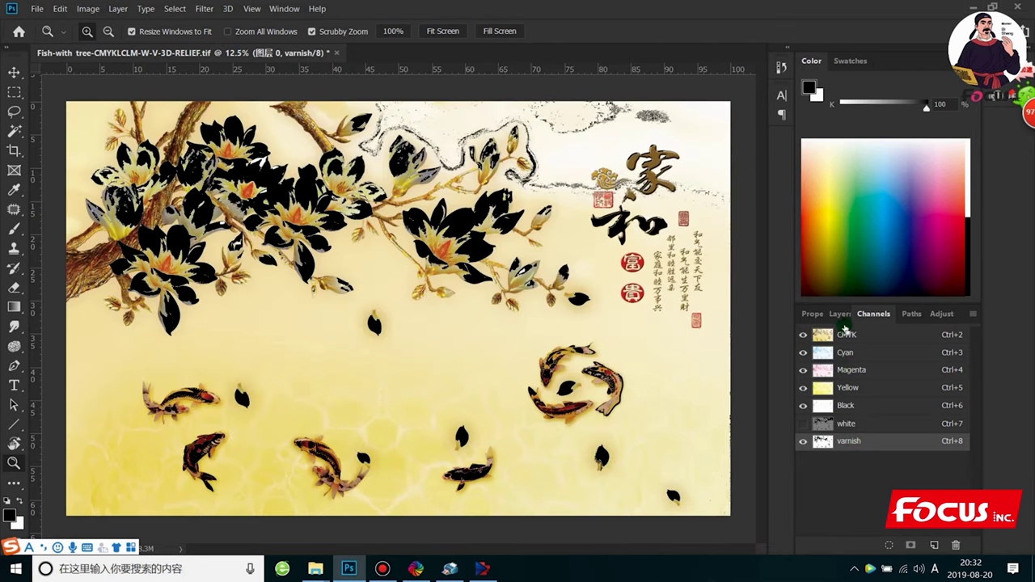
- Delete the varnish and white spot channels again, leaving only CMYK
left_click(841, 314)
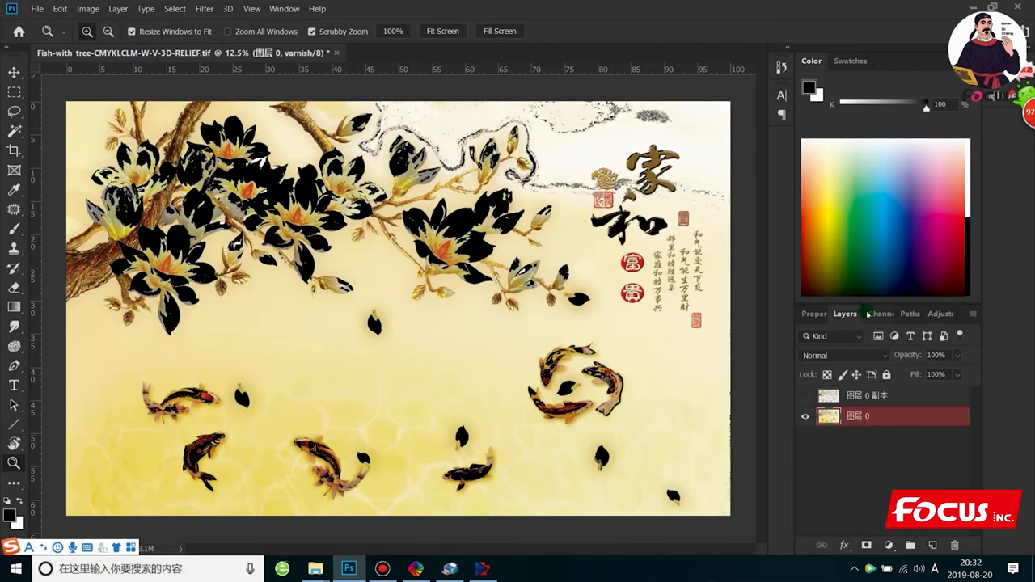
left_click(874, 313)
right_click(856, 442)
left_click(890, 464)
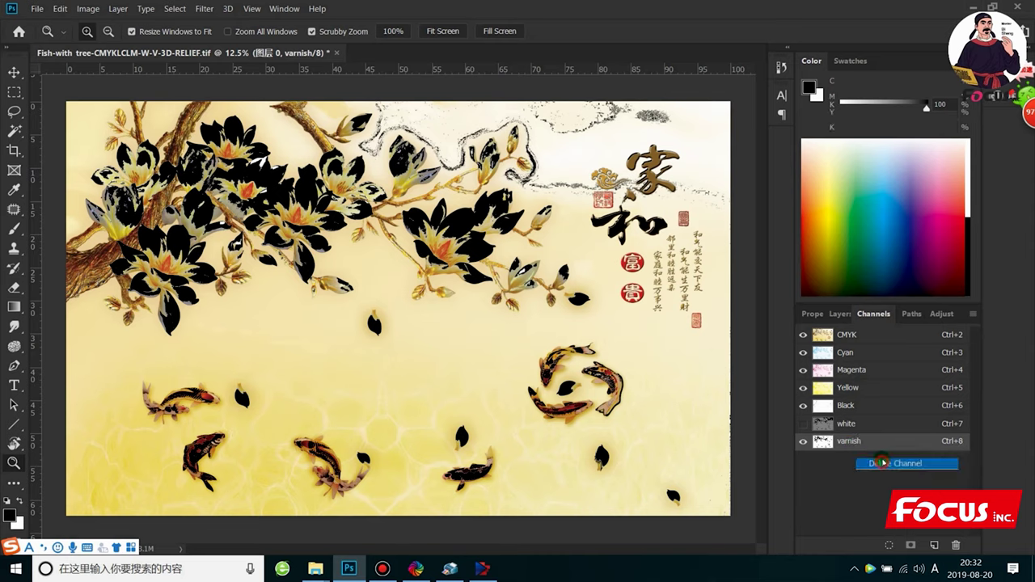
right_click(856, 425)
left_click(879, 443)
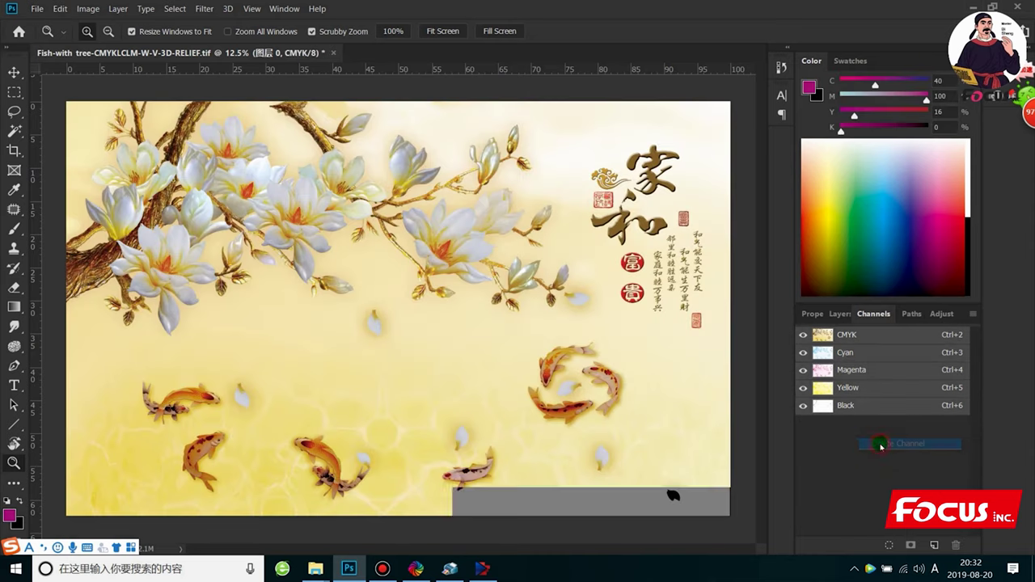
left_click(842, 313)
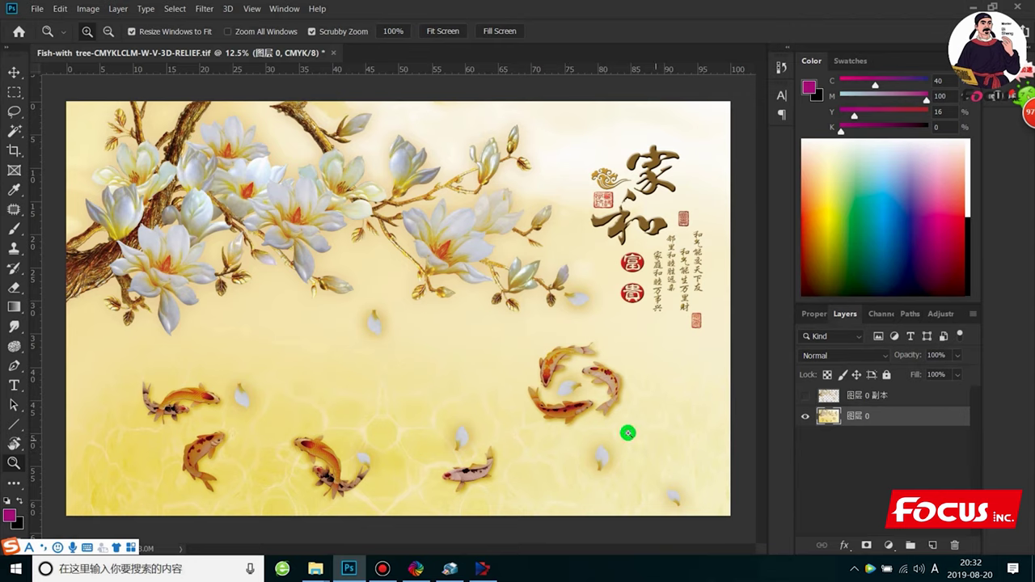
- Invert the selection with Select Inverse to outline the magnolias, fish and calligraphy
left_click_drag(626, 432, 527, 372)
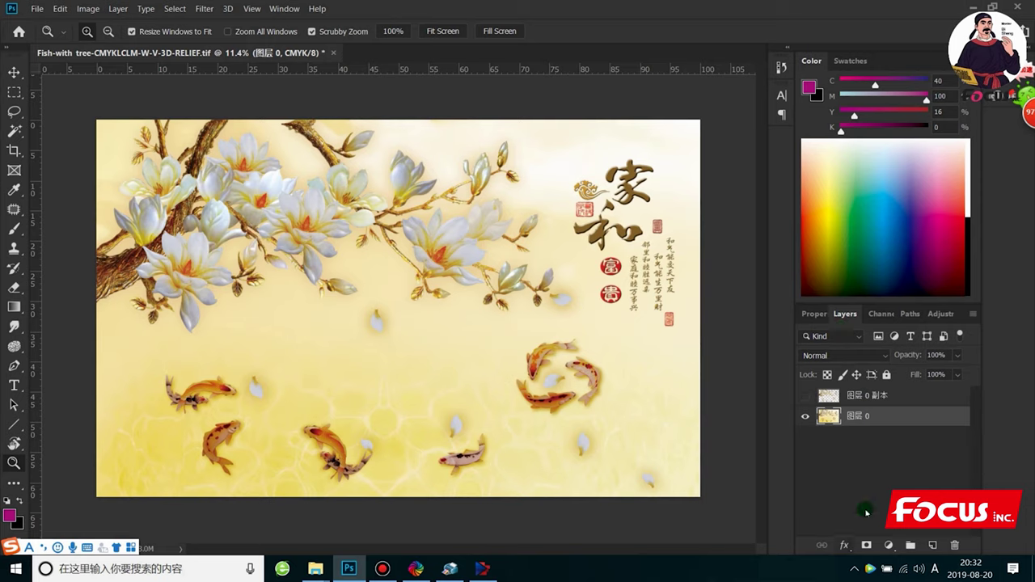
left_click(881, 313)
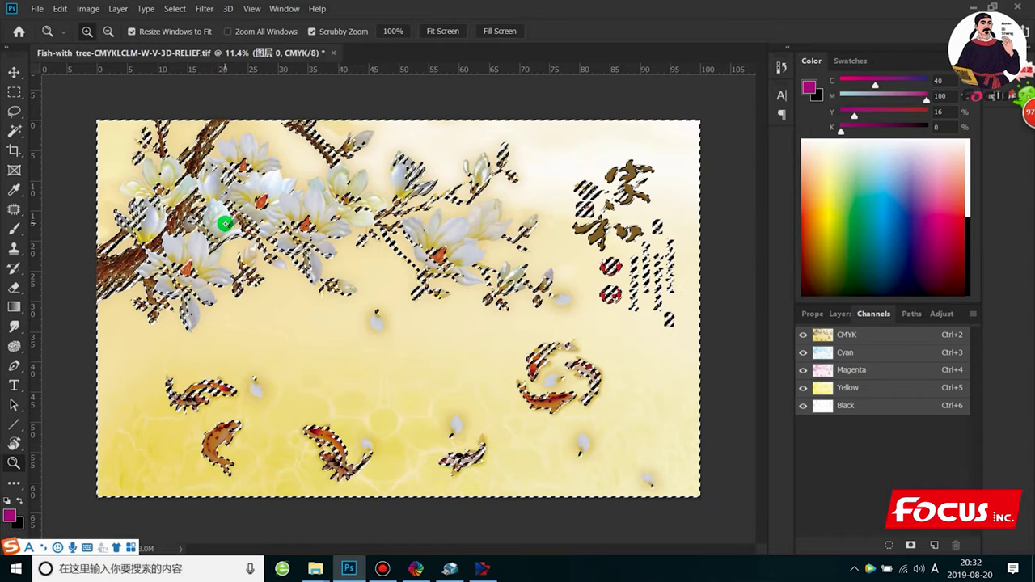
left_click_drag(14, 92, 97, 89)
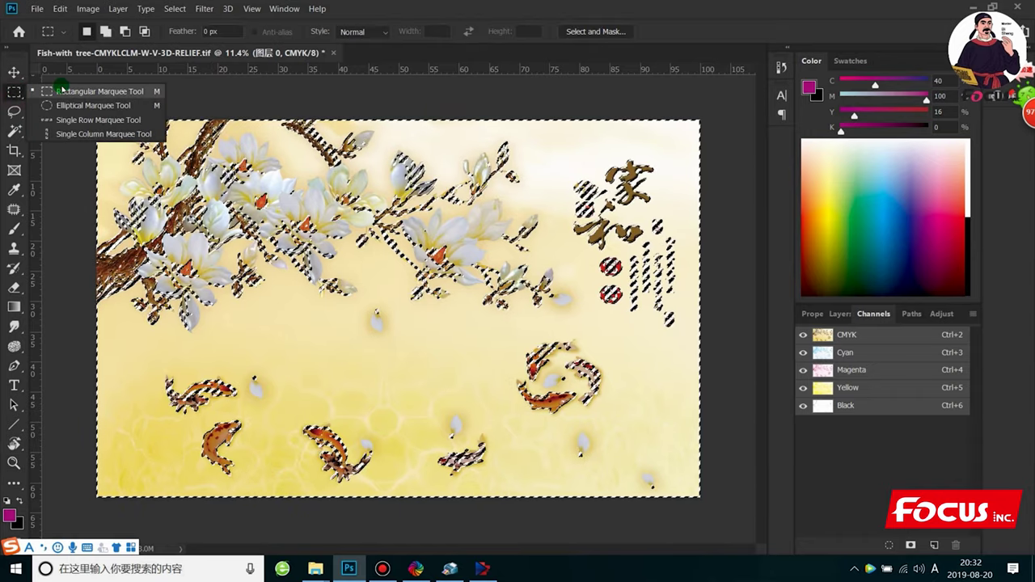
right_click(186, 254)
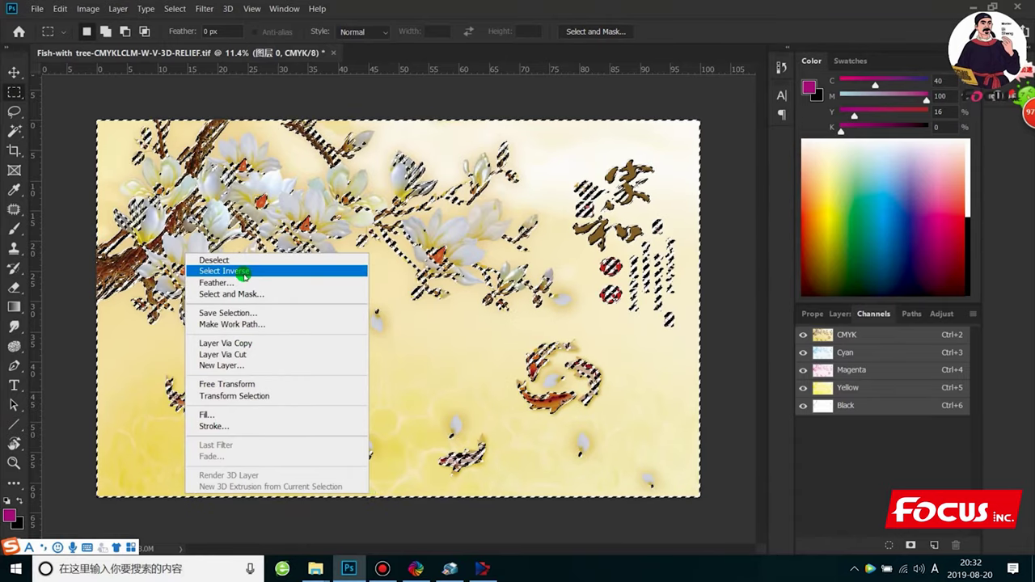
left_click(242, 272)
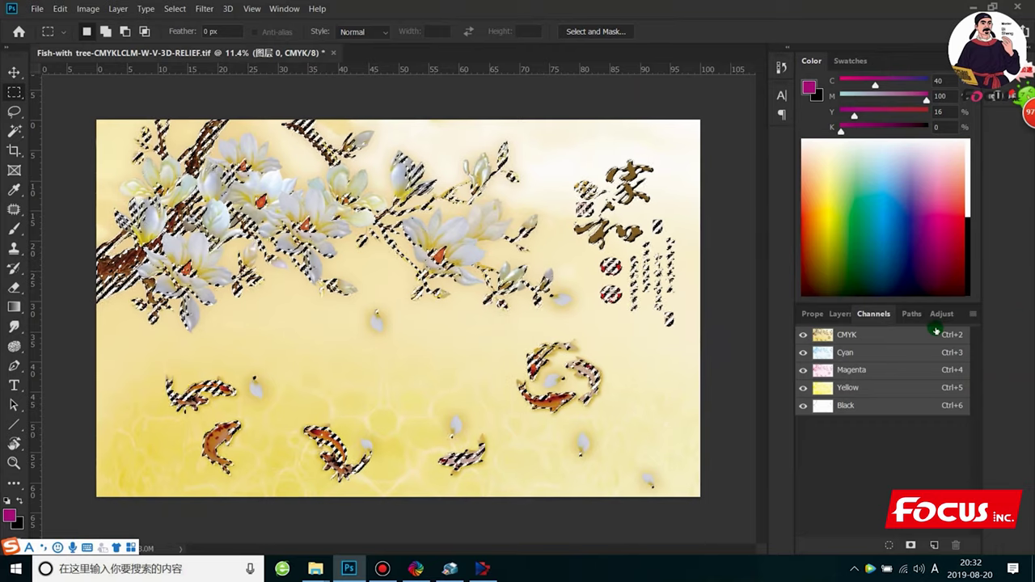
left_click(972, 314)
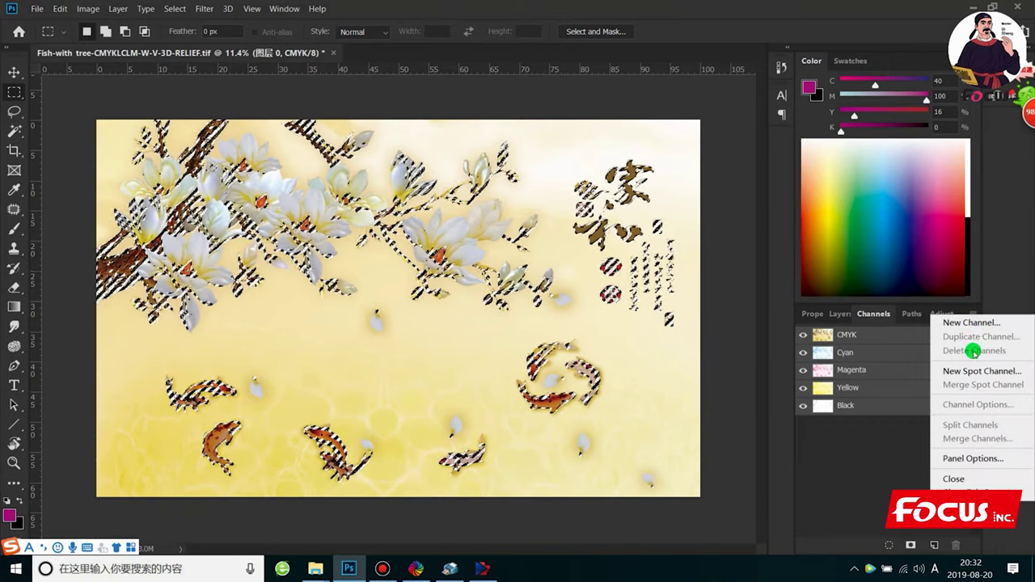
- Create a spot channel named White layer with black ink at 100% solidity
left_click(970, 374)
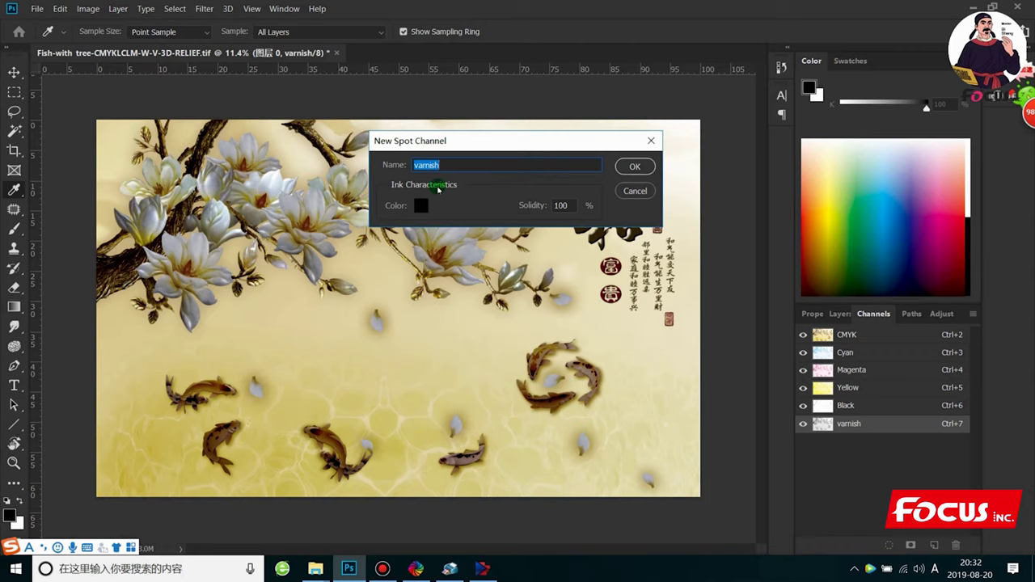
left_click(422, 205)
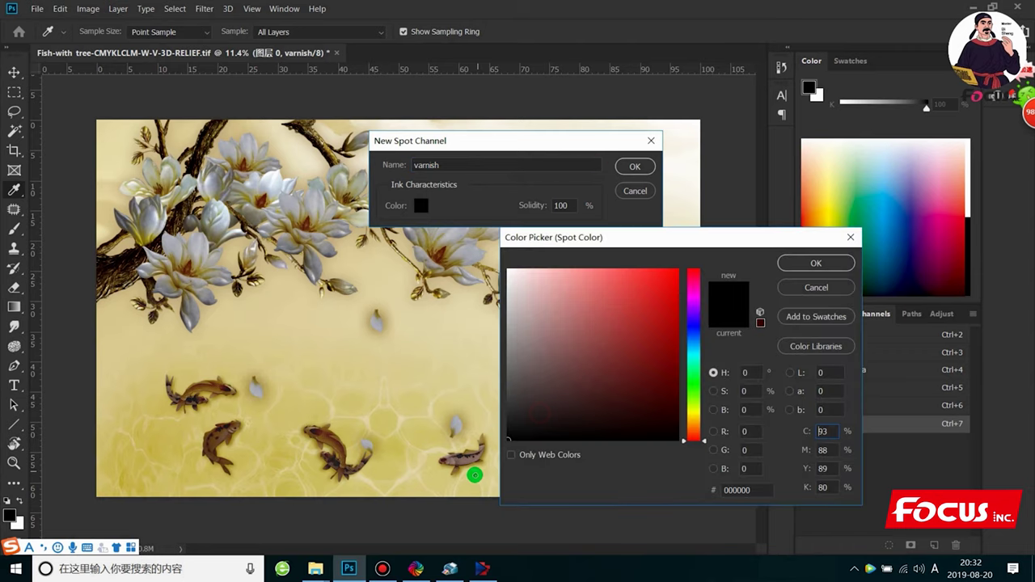
left_click(831, 263)
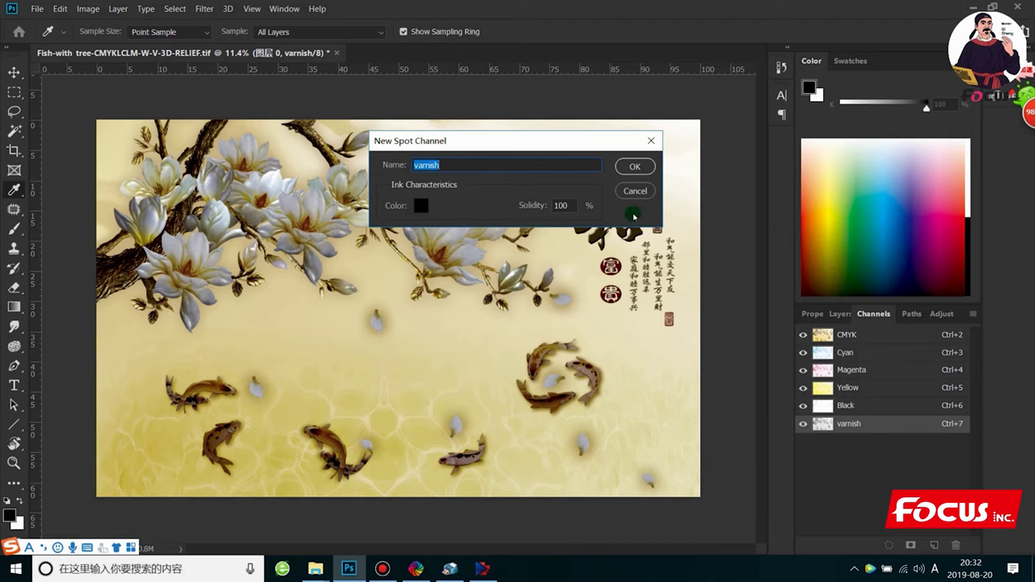
type("White layer")
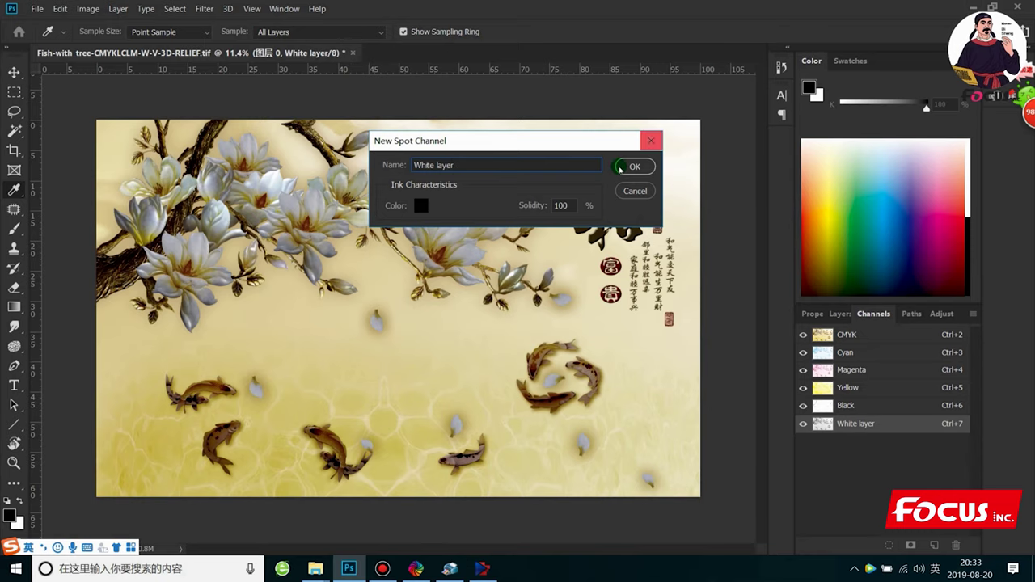
left_click(634, 166)
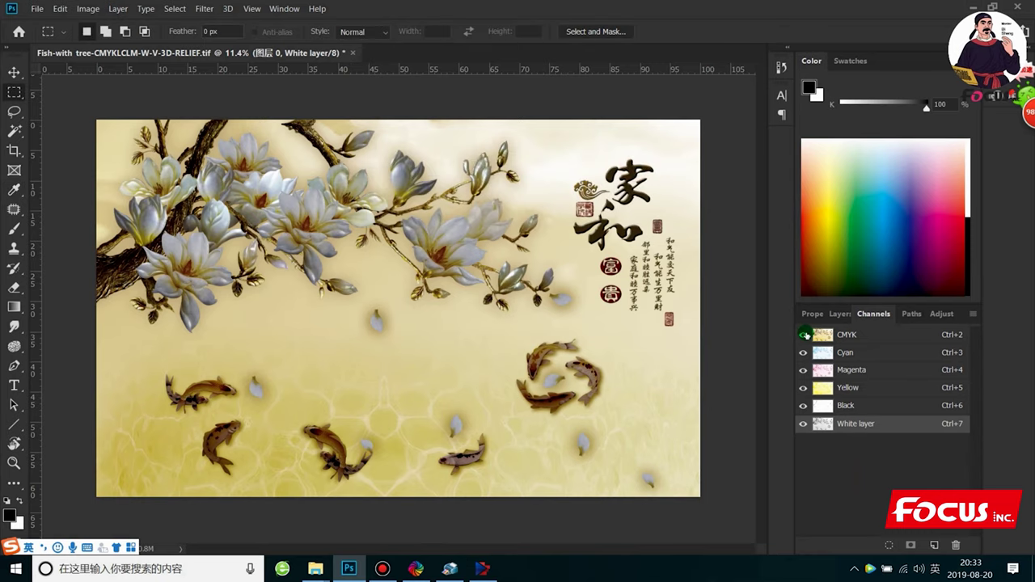
- Hide the CMYK channels and zoom around to inspect White layer's greyscale detail
left_click(803, 334)
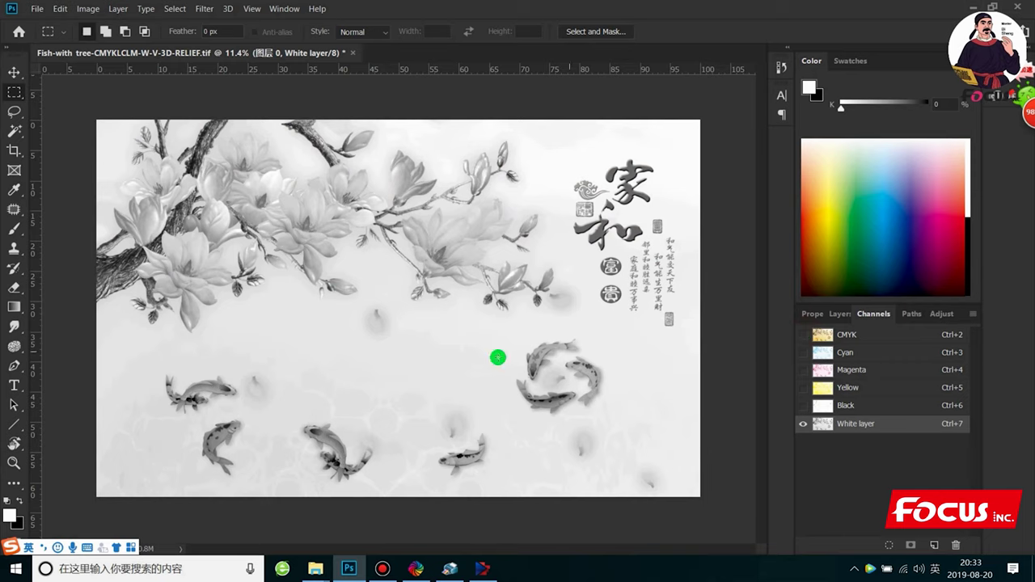
scroll(360, 353, "up", 1)
scroll(360, 354, "down", 1)
scroll(364, 356, "up", 1)
scroll(93, 265, "up", 1)
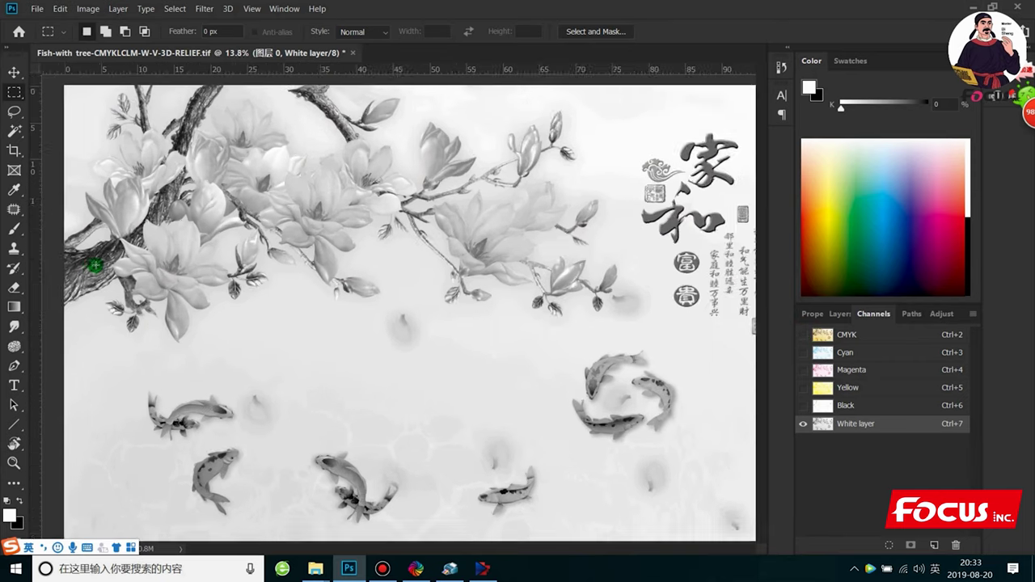
scroll(93, 266, "up", 1)
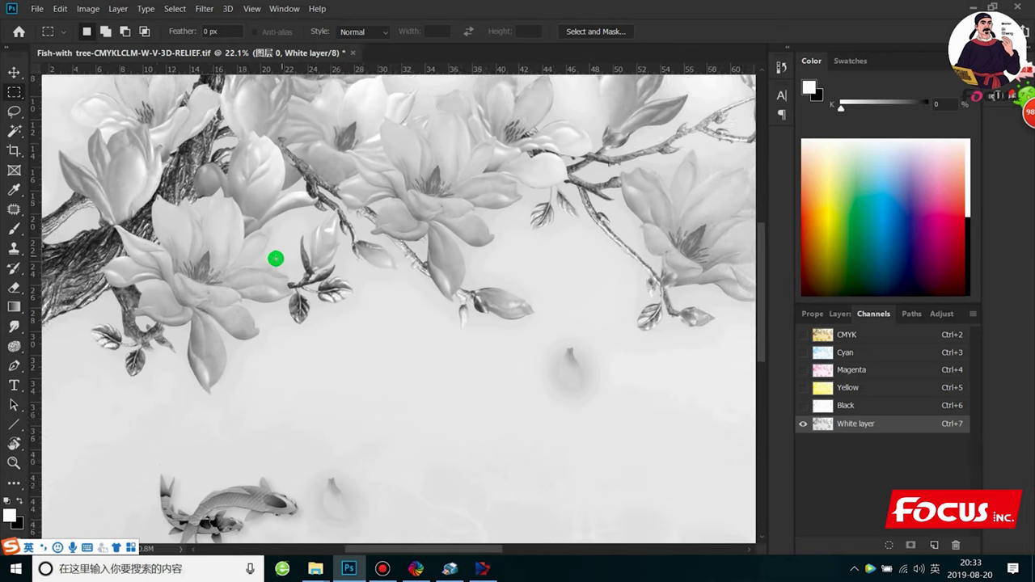
scroll(275, 257, "up", 1)
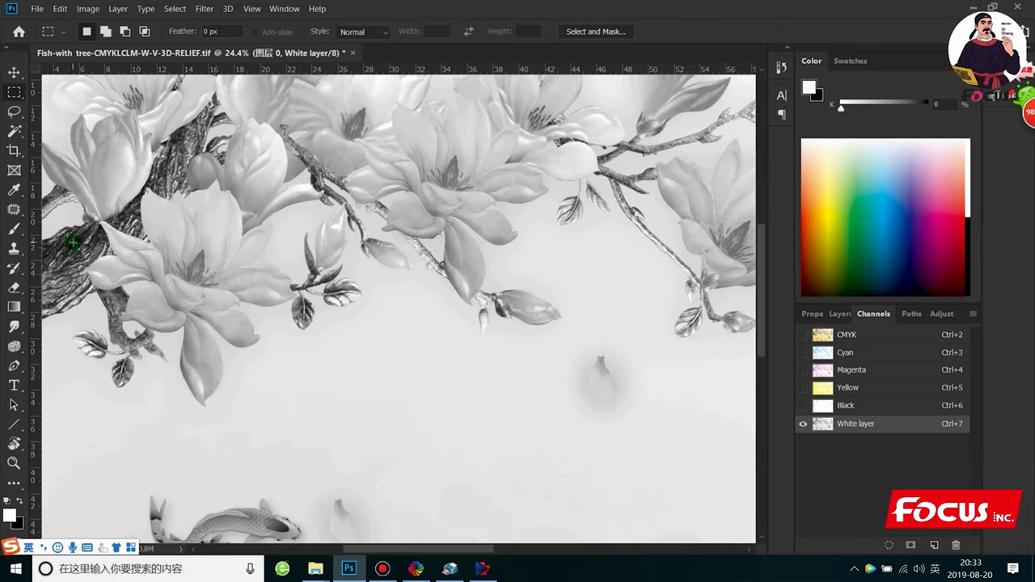
scroll(73, 241, "down", 2)
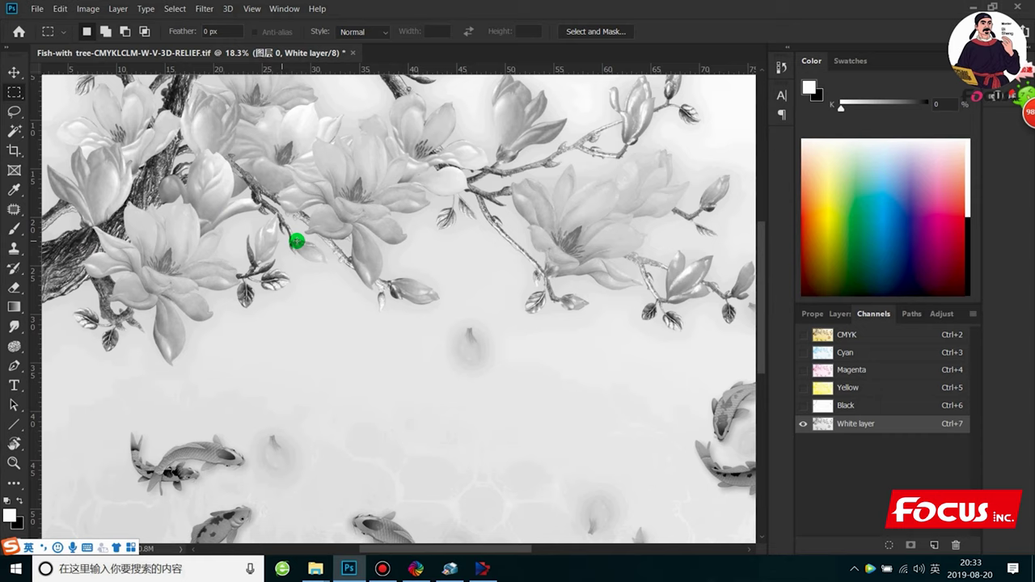
scroll(364, 245, "down", 1)
scroll(365, 245, "down", 1)
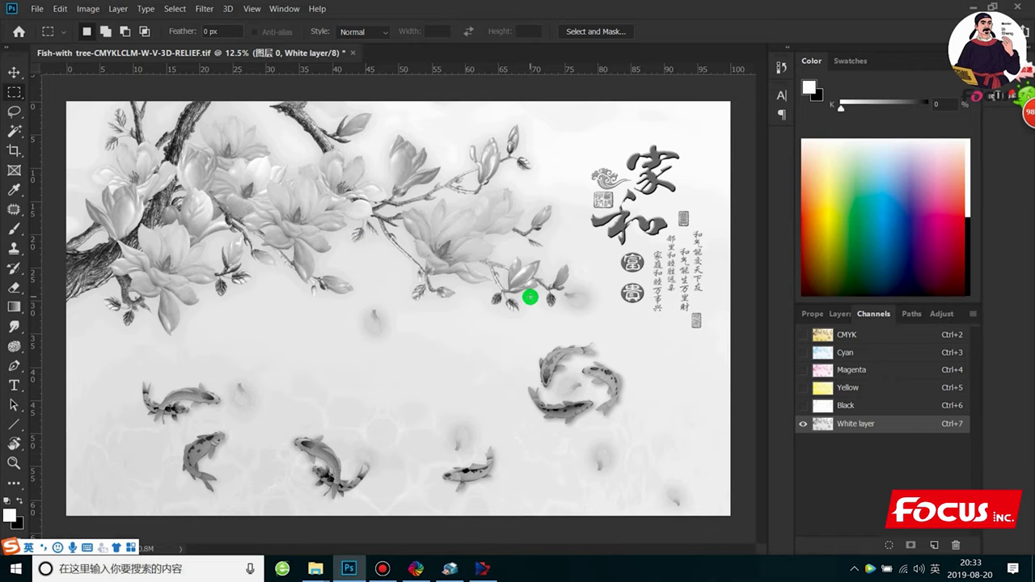
scroll(531, 299, "down", 1)
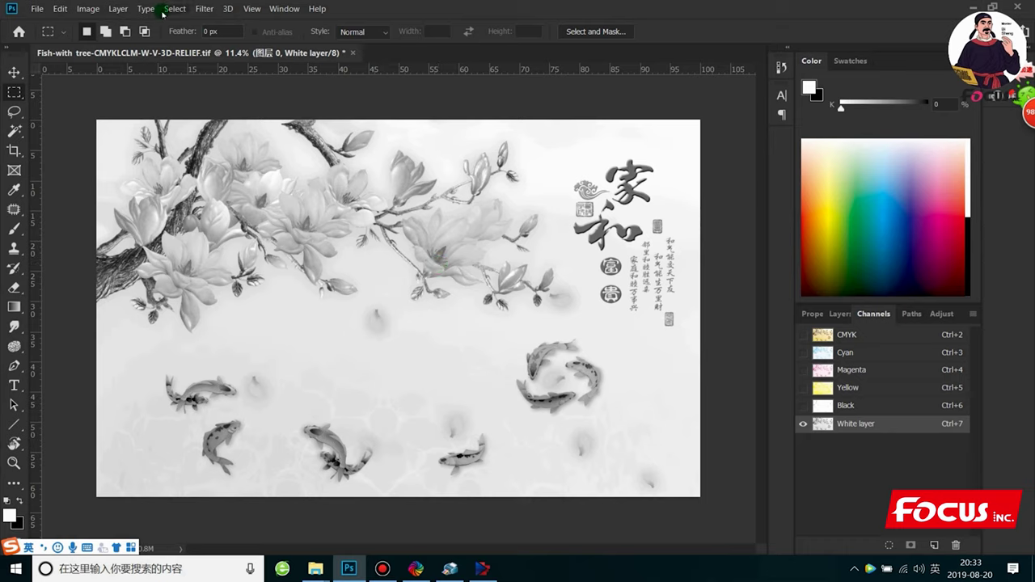
- Apply a Curves adjustment to White layer, raising input 34 to output 69
left_click(89, 10)
mouse_move(110, 45)
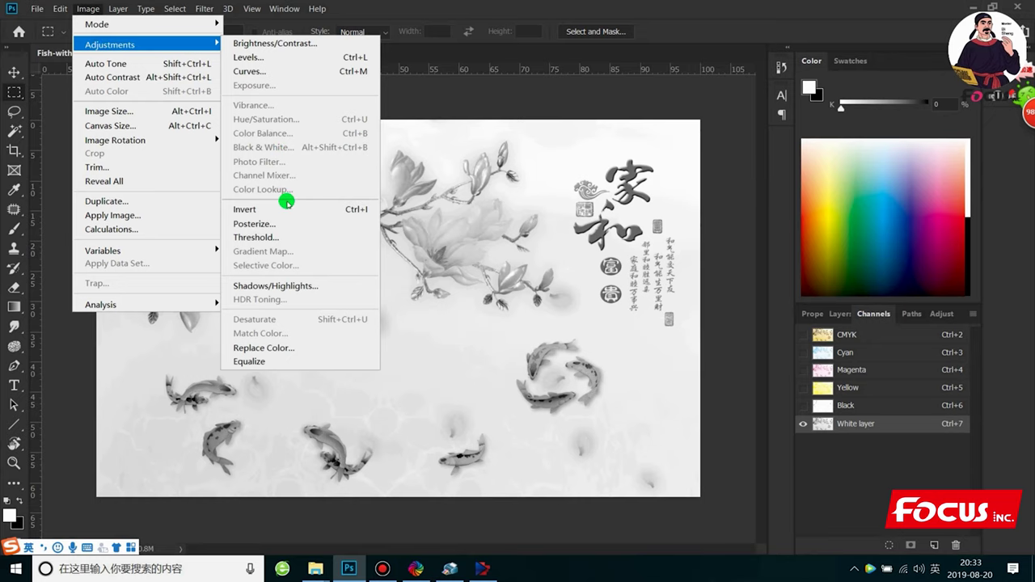
left_click(275, 71)
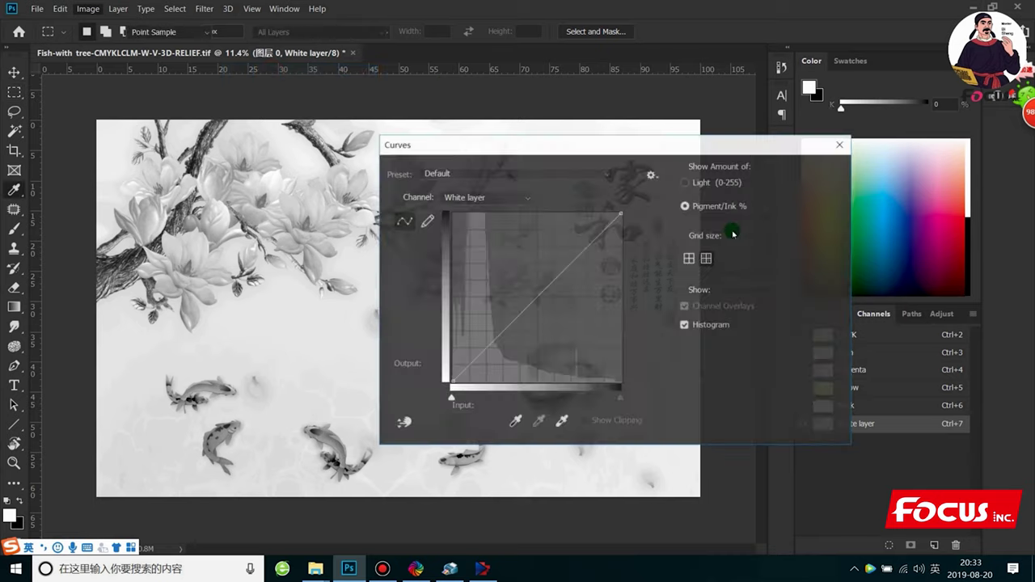
left_click_drag(665, 143, 804, 60)
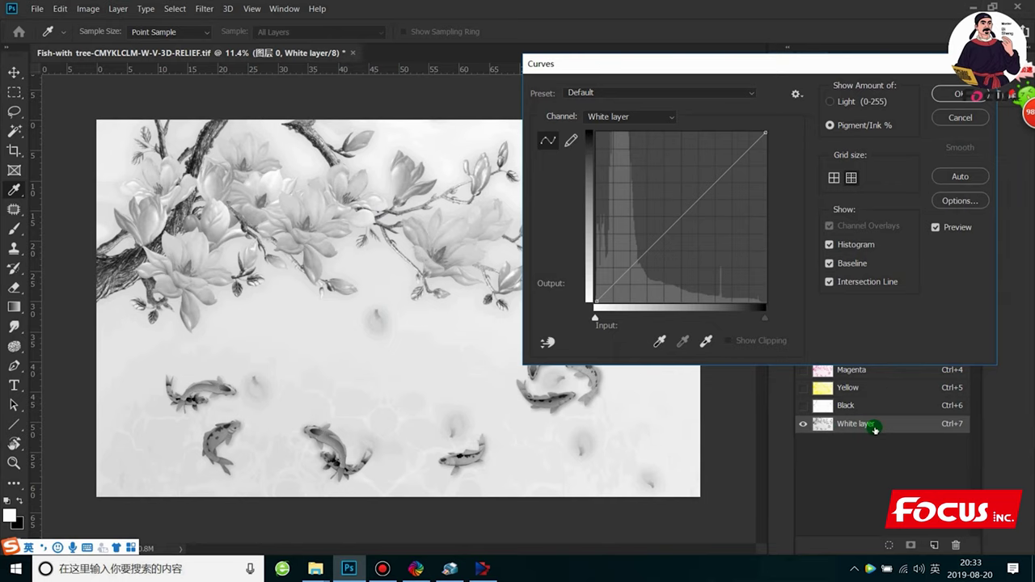
mouse_move(687, 210)
left_mouse_down()
mouse_move(715, 227)
mouse_move(682, 208)
mouse_move(668, 181)
mouse_move(591, 151)
mouse_move(596, 143)
mouse_move(668, 186)
mouse_move(656, 187)
left_mouse_up()
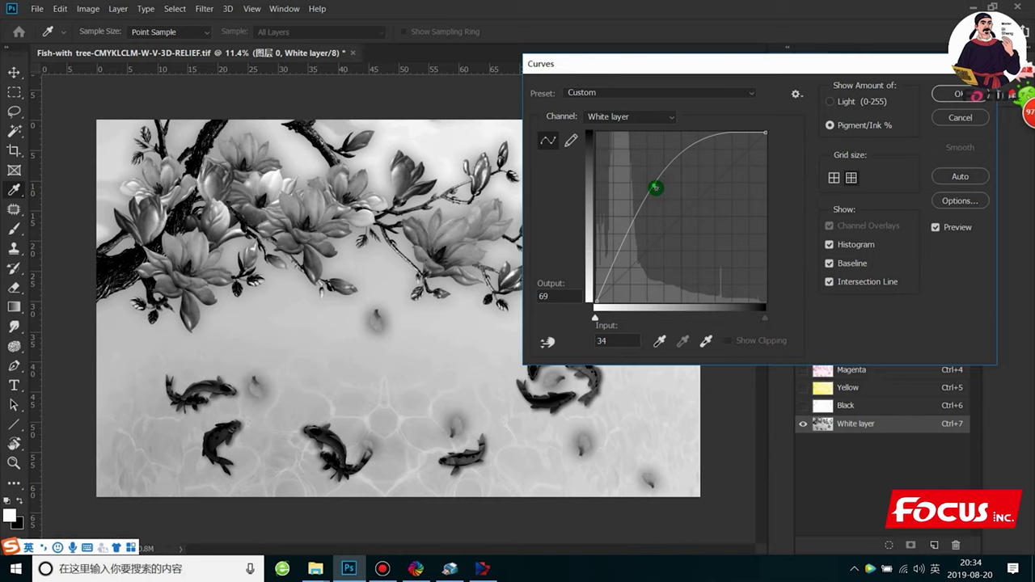
left_click(958, 94)
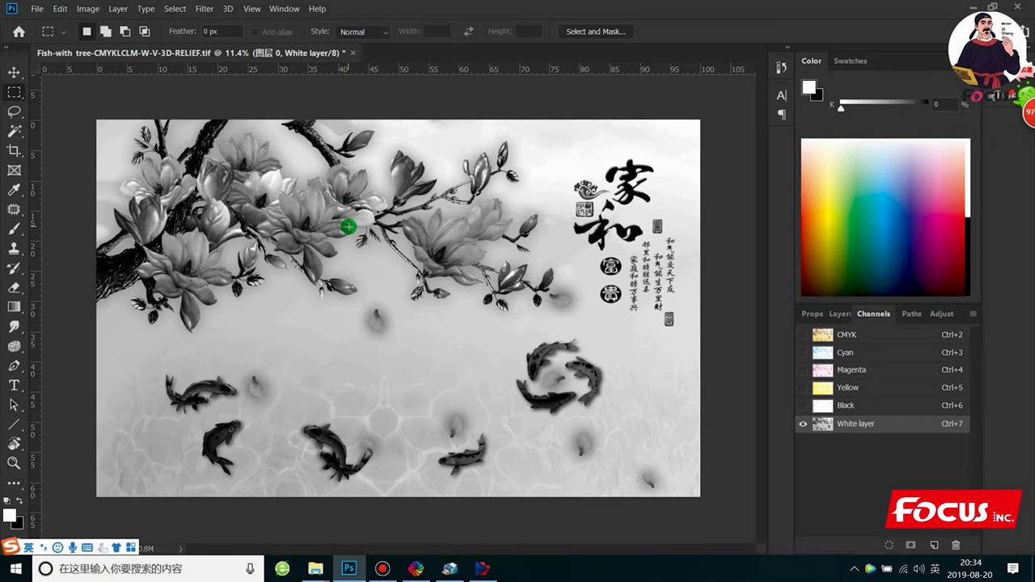
- Preview a Threshold at level 149, then cancel it
left_click(113, 8)
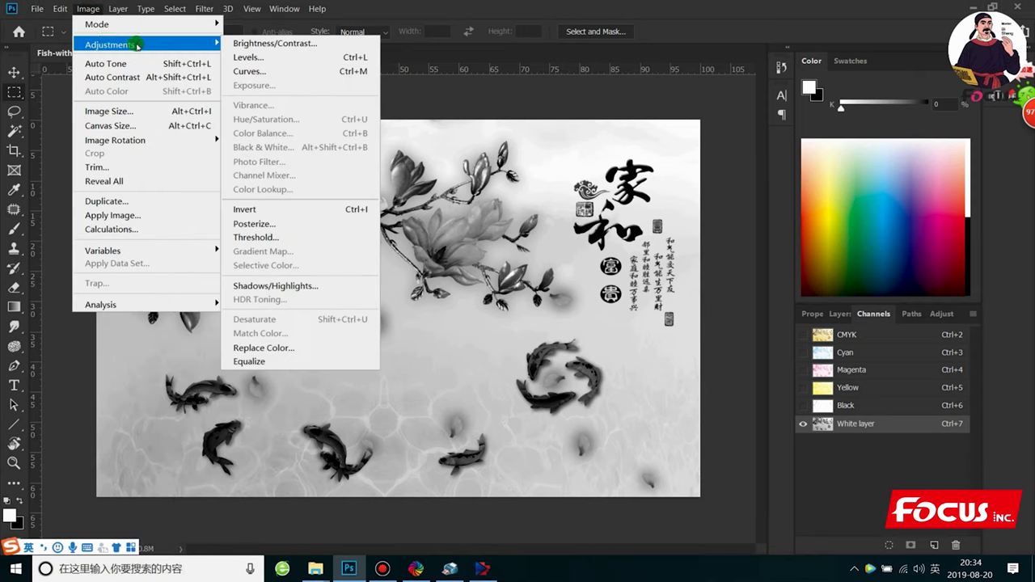
left_click(267, 237)
mouse_move(652, 308)
left_mouse_down()
mouse_move(666, 310)
mouse_move(603, 314)
mouse_move(687, 314)
mouse_move(591, 308)
mouse_move(633, 308)
left_mouse_up()
left_click(773, 243)
- Drag the Rectangular Marquee across the whole canvas to select the entire image
scroll(534, 300, "down", 1)
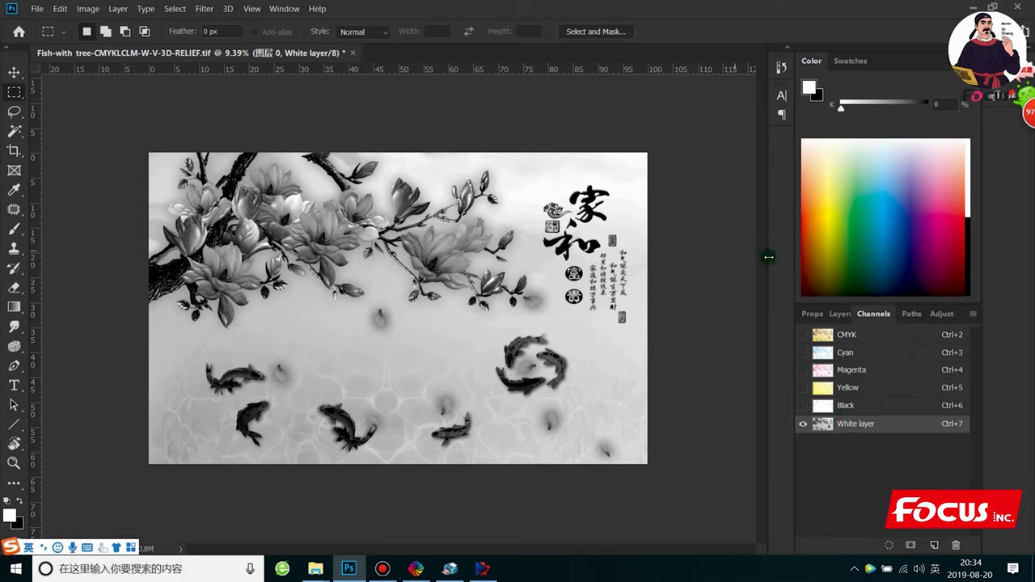
left_click_drag(107, 140, 934, 432)
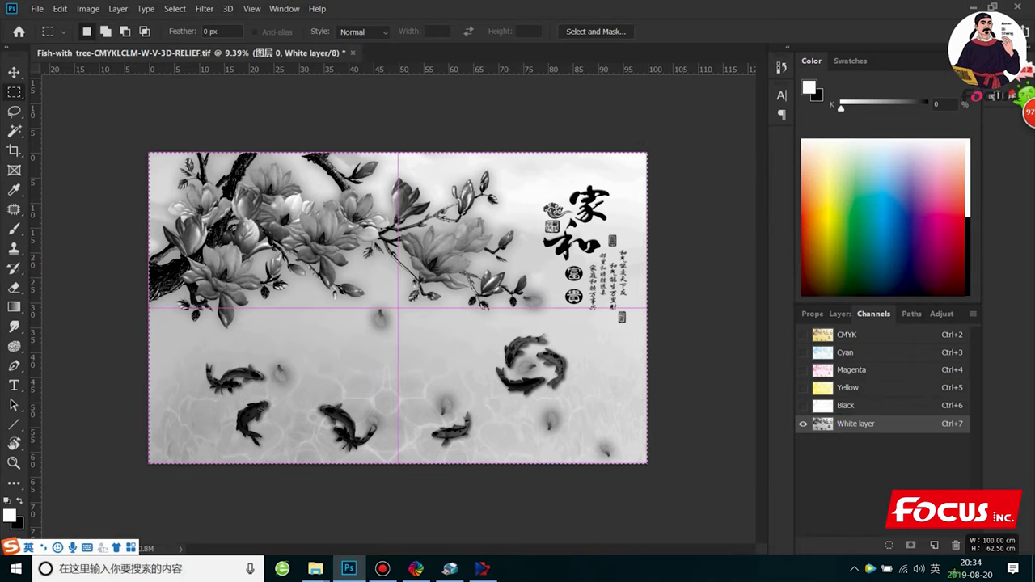
left_click(697, 235)
scroll(440, 350, "up", 1)
scroll(440, 350, "up", 1)
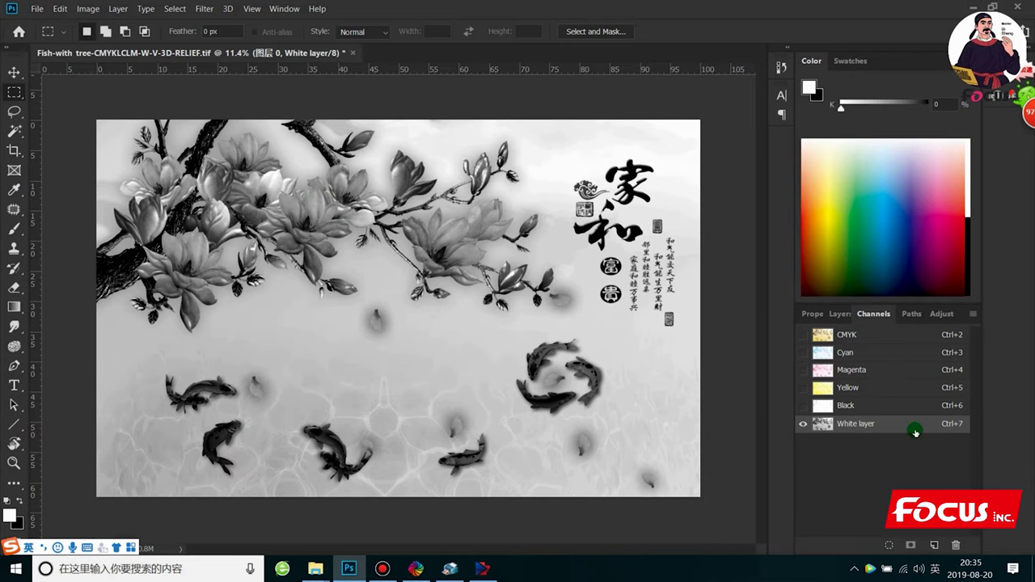
scroll(289, 281, "down", 1)
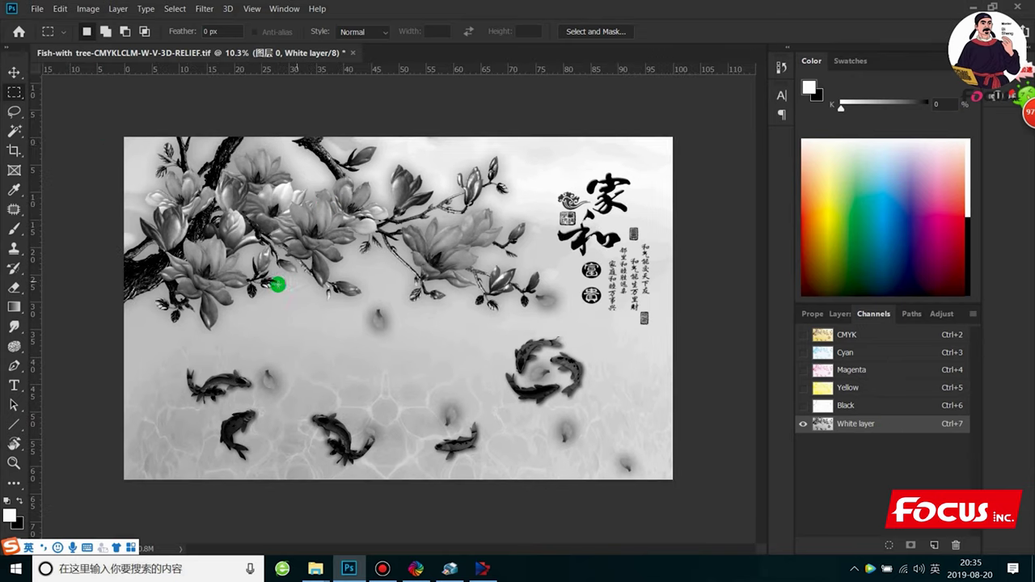
left_click_drag(96, 116, 716, 501)
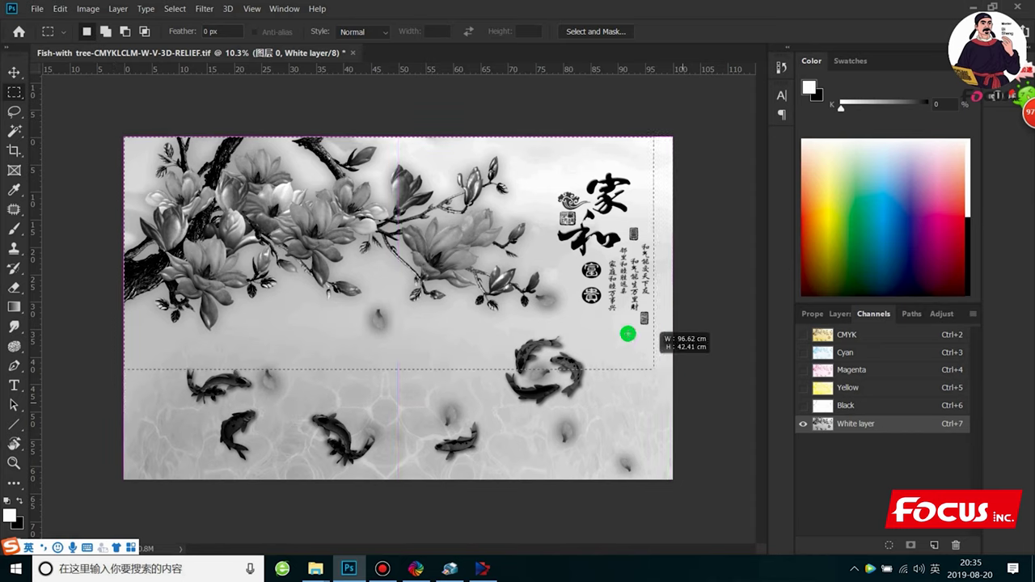
left_click_drag(715, 502, 717, 503)
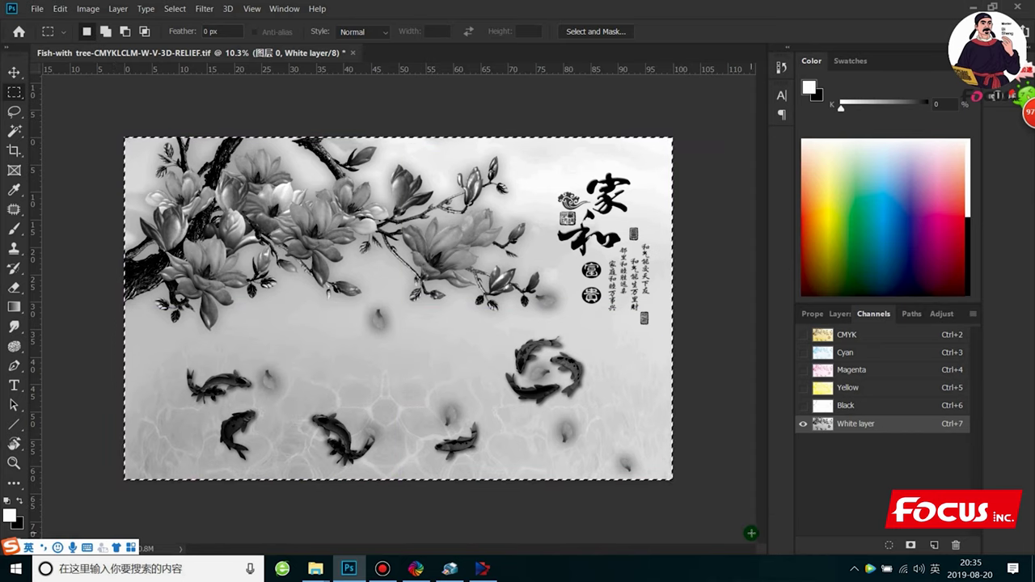
- Create a spot channel named varnish layer from the whole-image selection
left_click(973, 314)
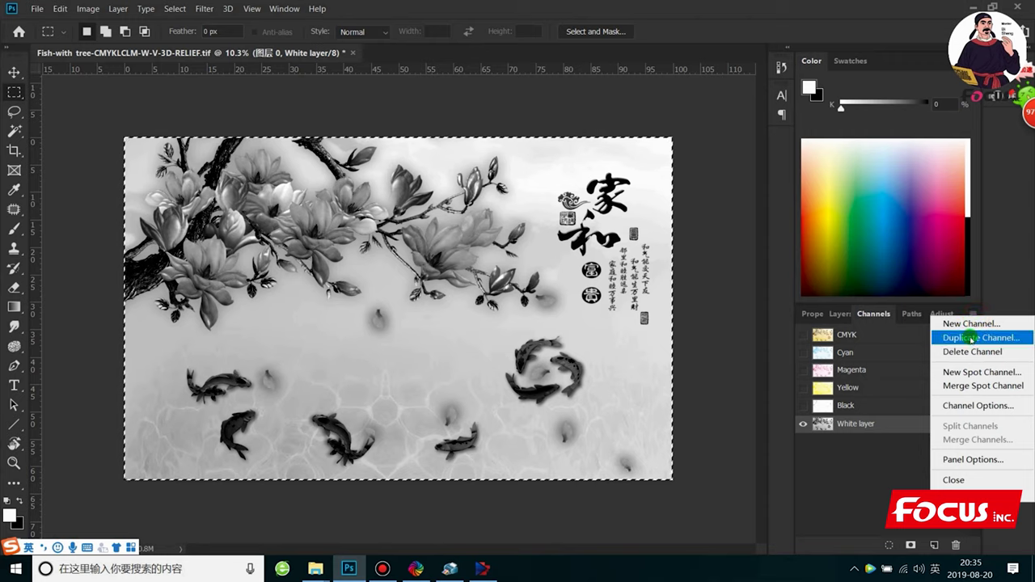
left_click(975, 373)
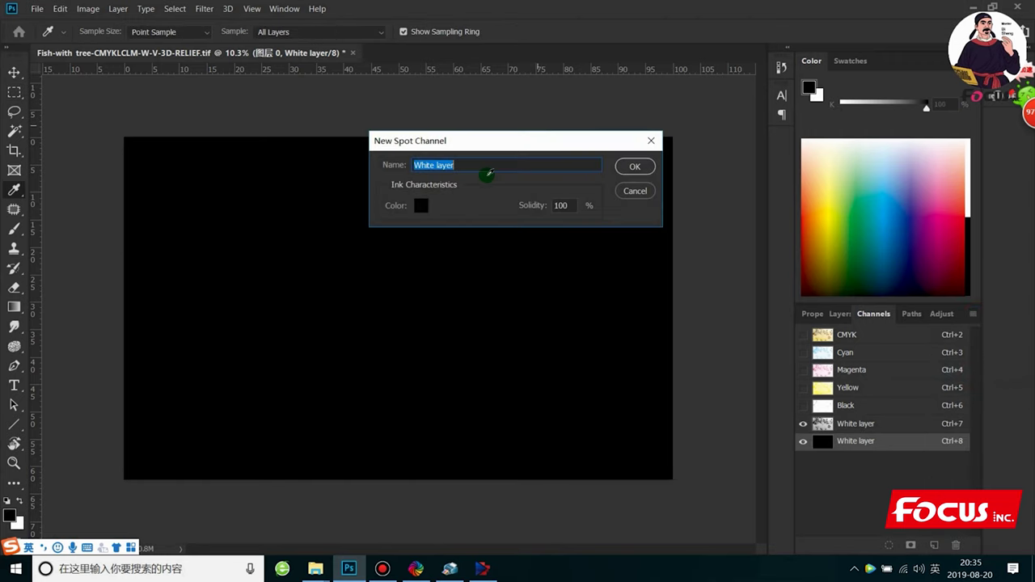
type("varnish ")
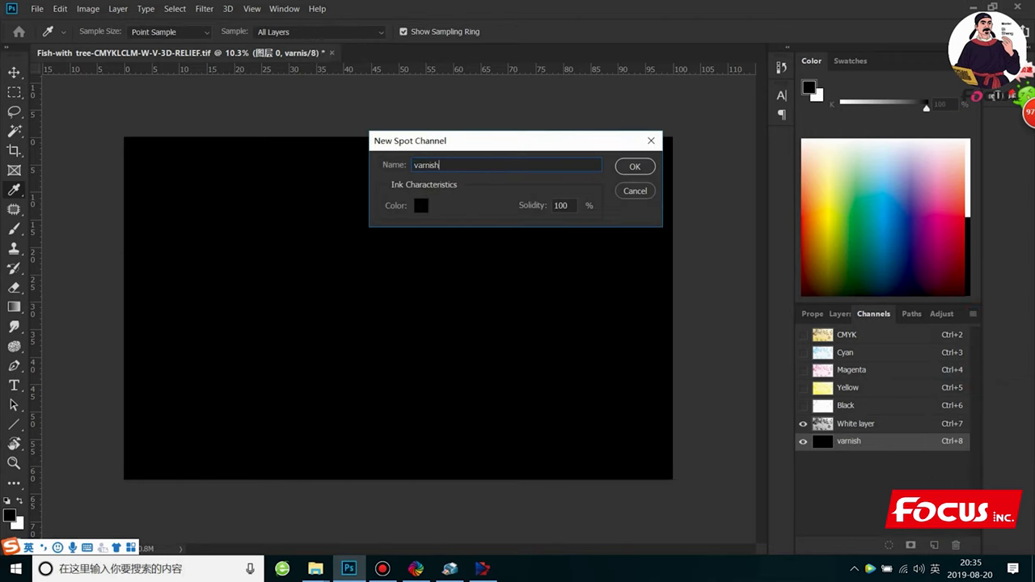
type("layer")
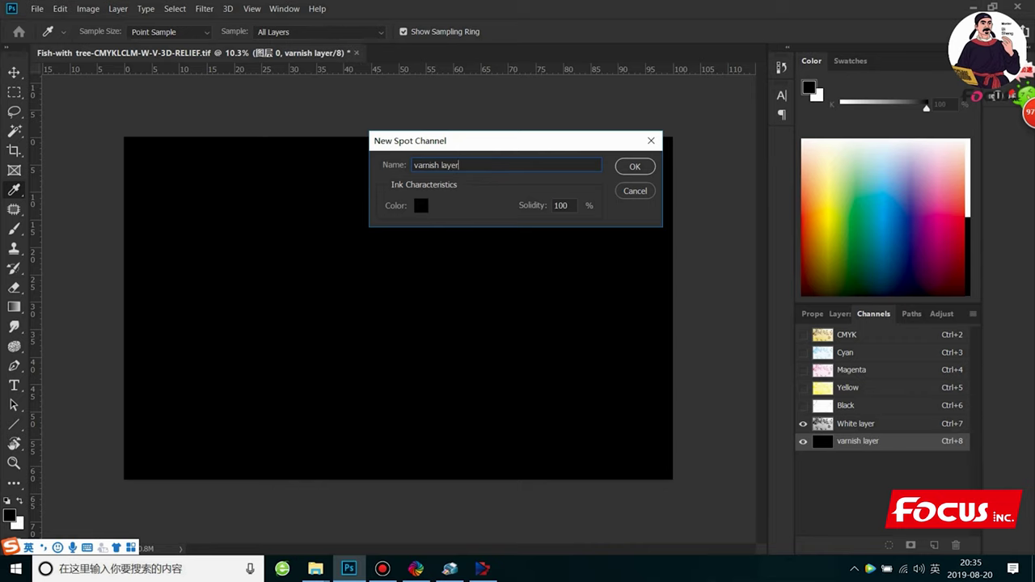
key("Return")
key("m")
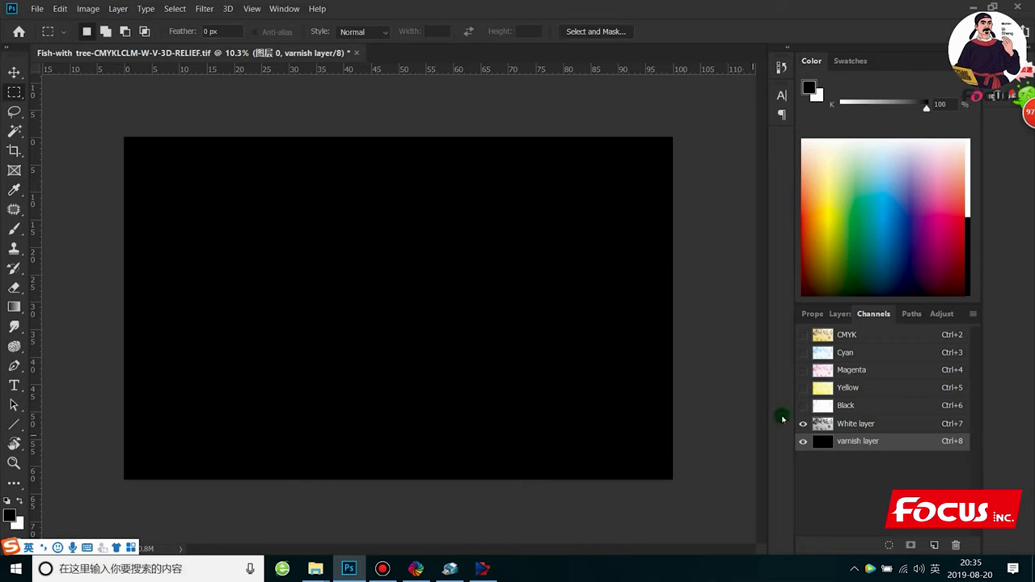
- Compare varnish layer visibility, select White layer, and show the CMYK channels again
left_click(804, 444)
left_click(804, 444)
left_click(804, 444)
left_click(838, 426)
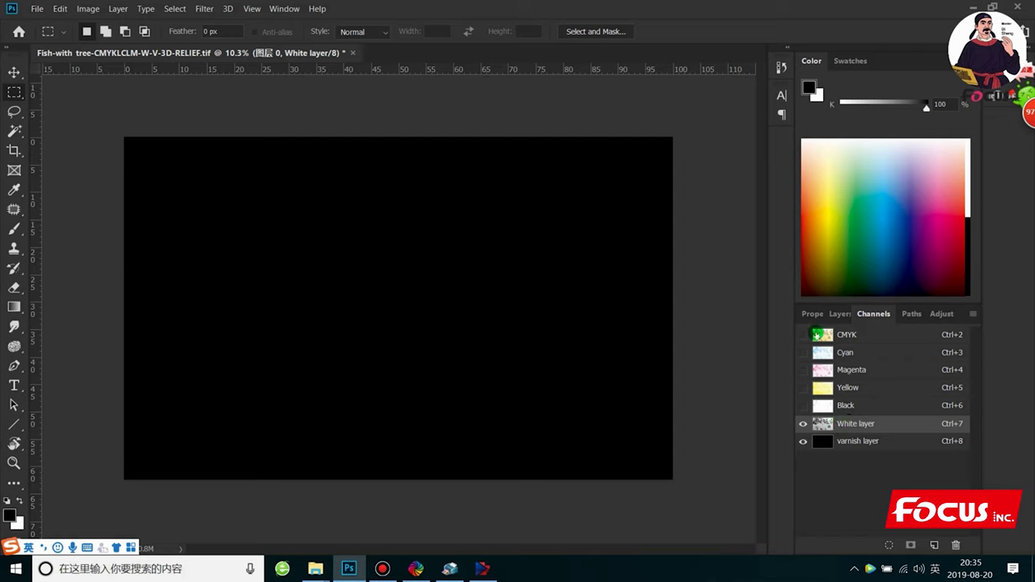
left_click(802, 335)
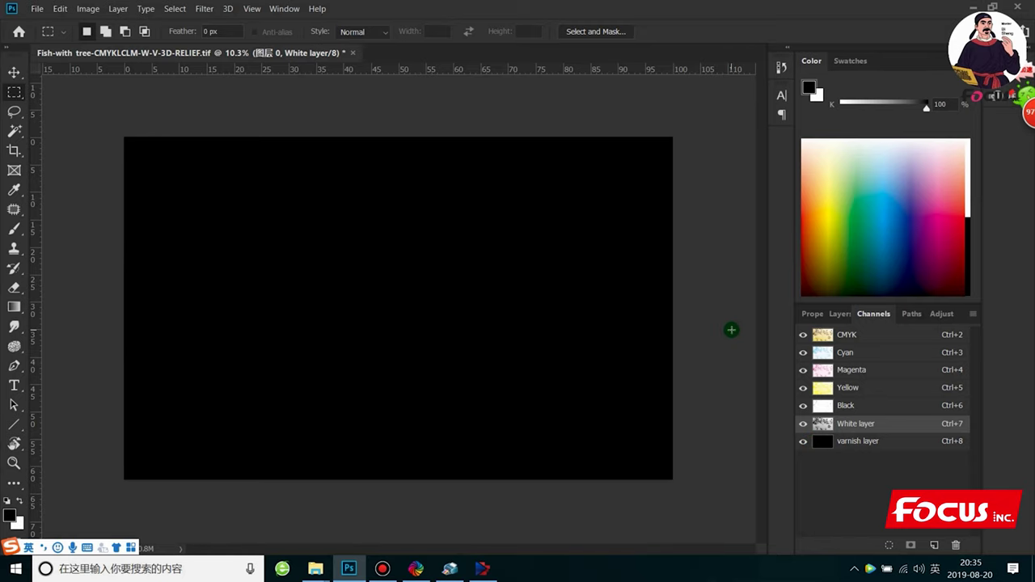
- Save as TIFF 'Fish-with tree-CMYKLCLM-W-V-grayscale-print', accepting the TIFF options
key("ctrl+shift+s")
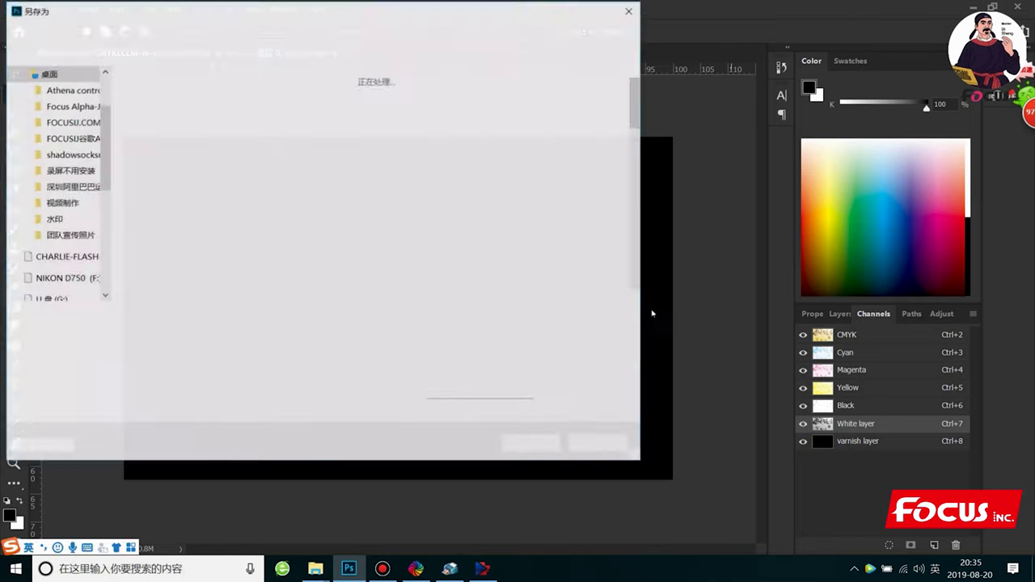
mouse_move(268, 320)
left_mouse_down()
mouse_move(208, 321)
mouse_move(217, 319)
left_mouse_up()
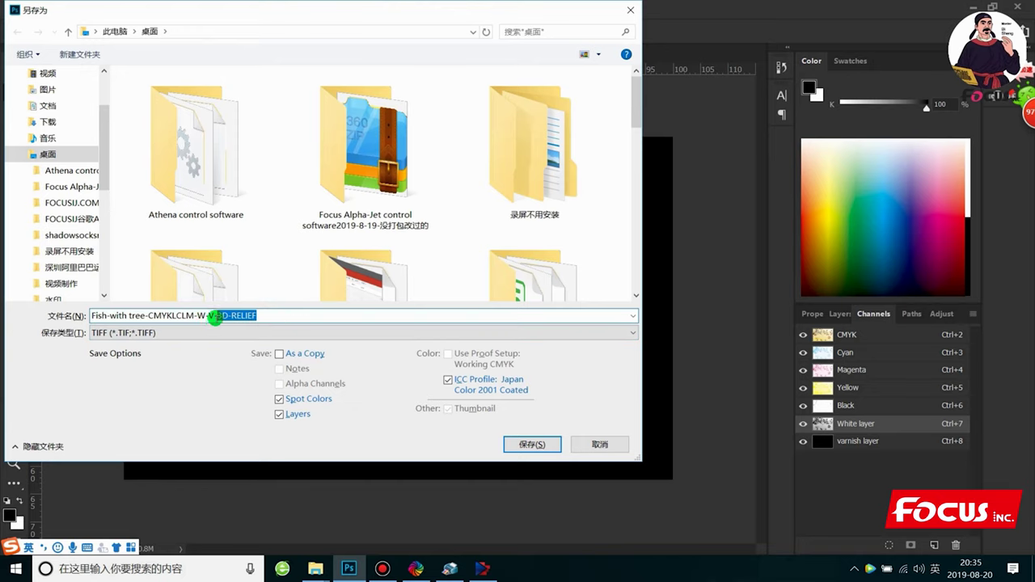
type("g")
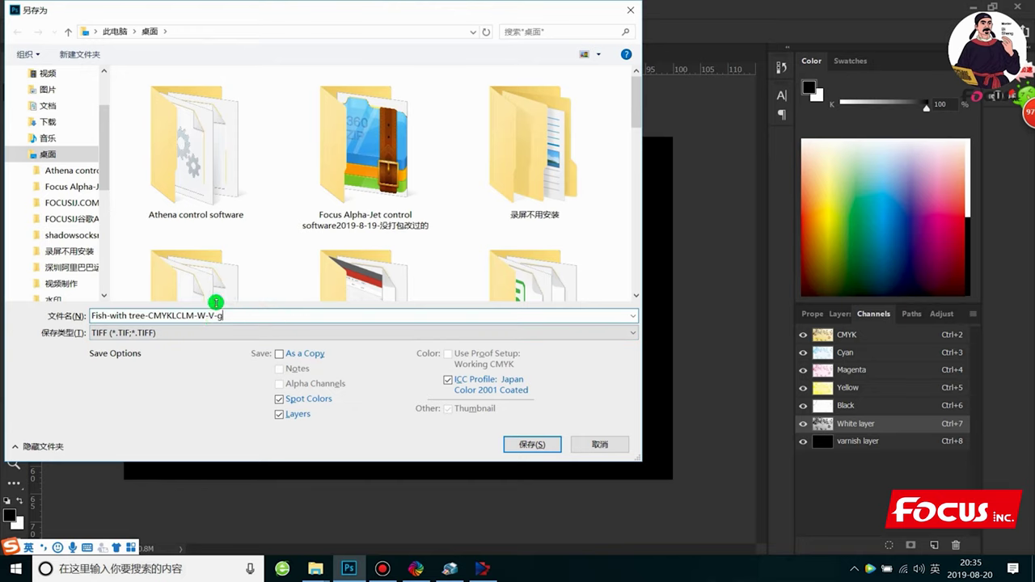
type("rat")
left_click(531, 445)
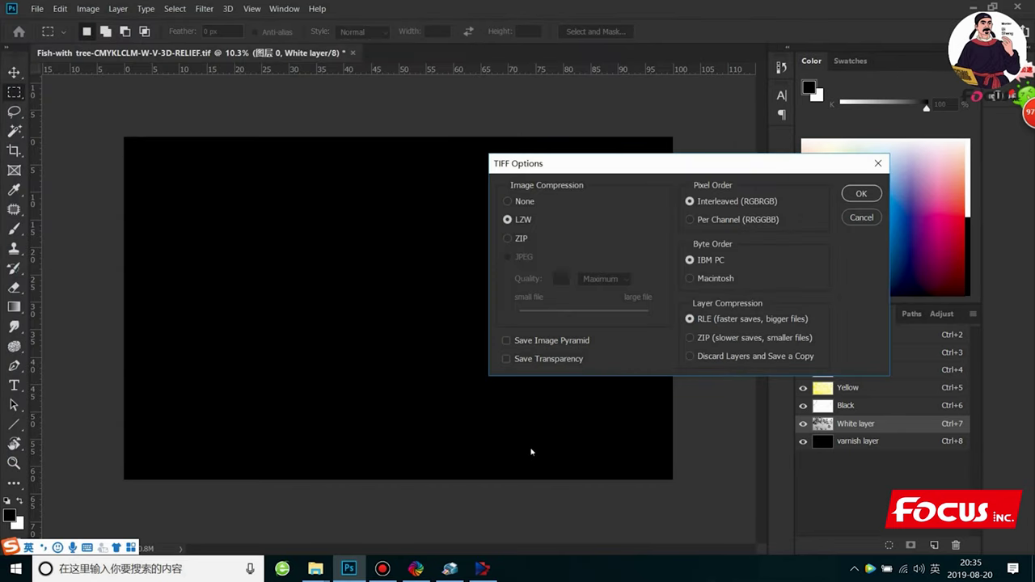
left_click(861, 194)
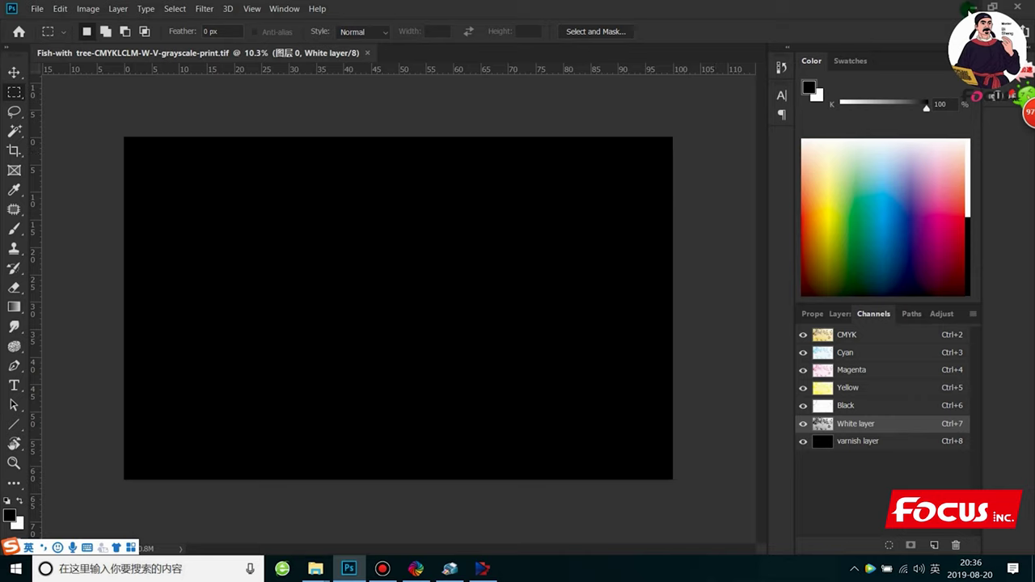
- Minimize Photoshop and refresh the desktop twice so the RIPrint.exe icon shows
left_click(971, 6)
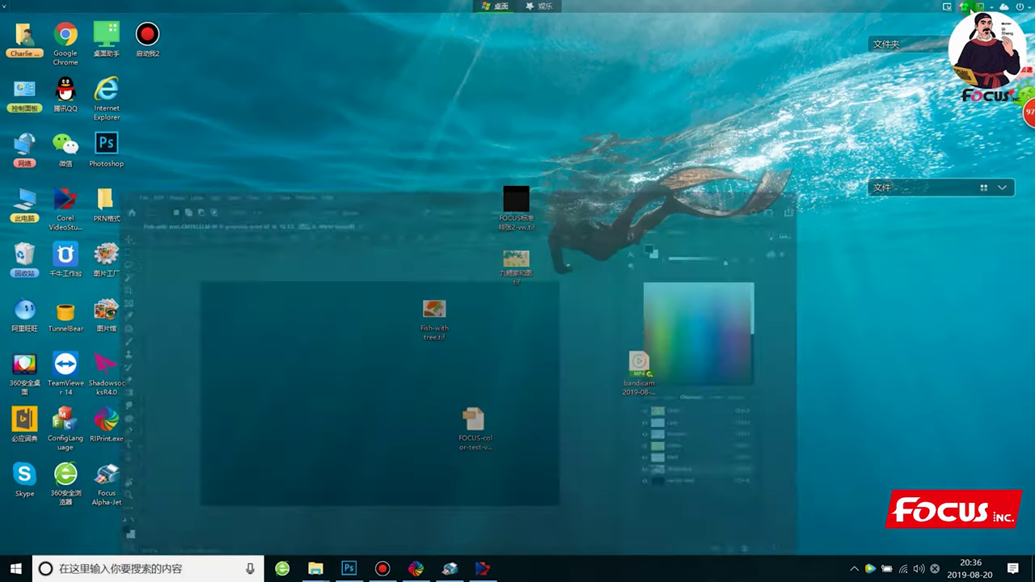
right_click(263, 253)
left_click(307, 297)
right_click(274, 251)
left_click(315, 297)
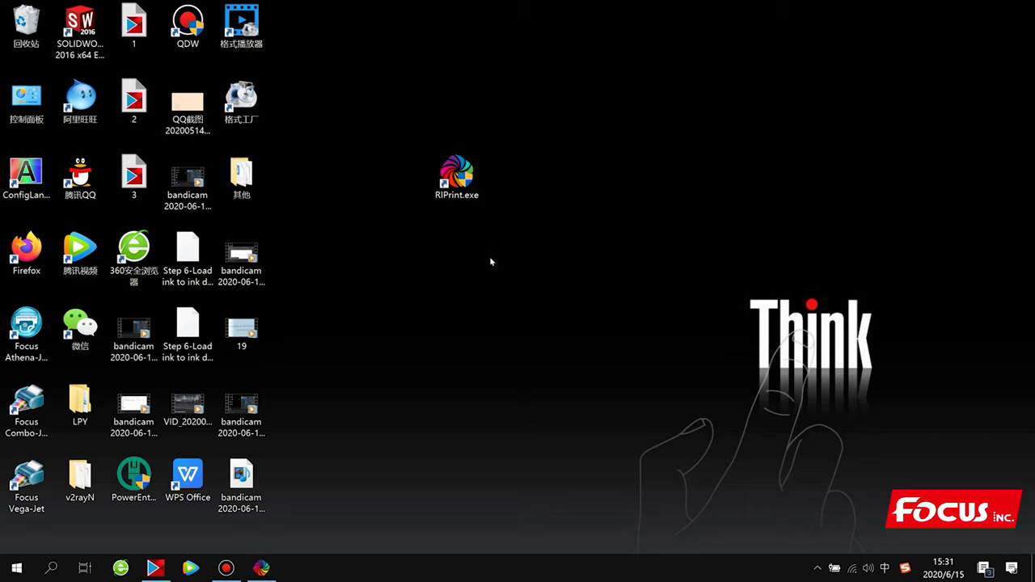
- Launch RIPrint.exe, dismiss the startup warning and bring its main window forward
double_click(457, 177)
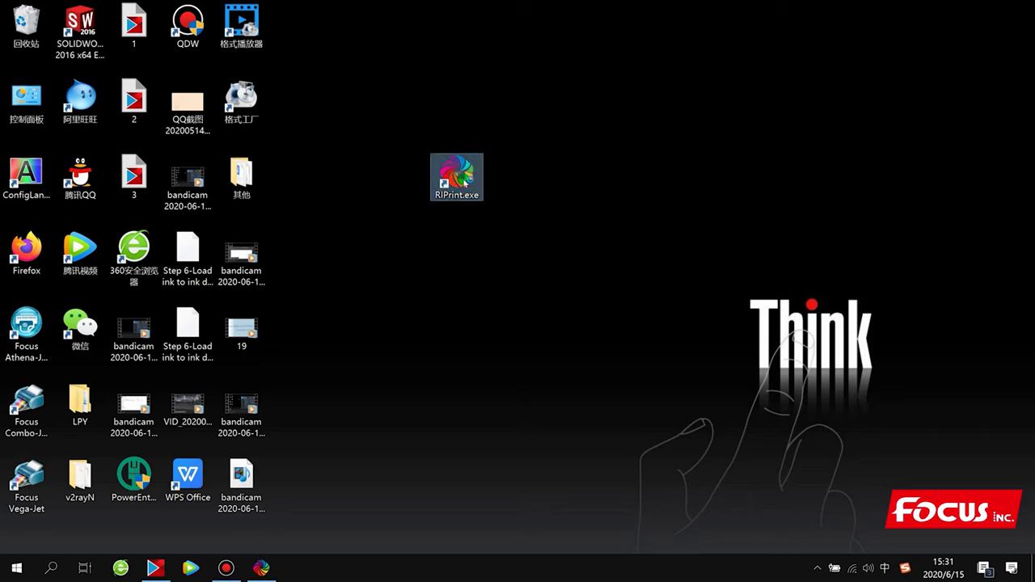
left_click(560, 333)
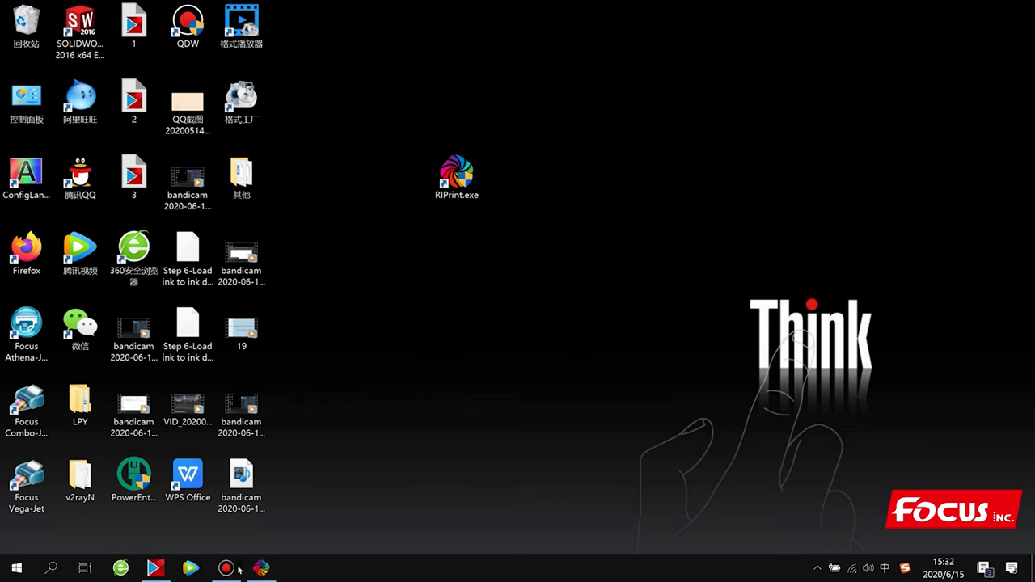
left_click(260, 569)
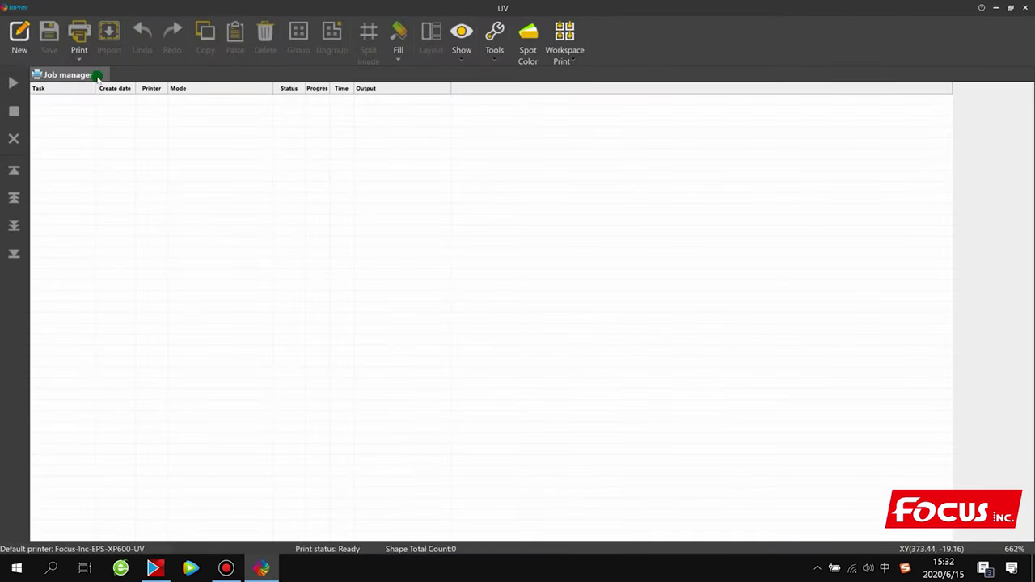
- Confirm EPS-XP600-UV (Default) as the printer in RIPrint's Printer setting
left_click(13, 8)
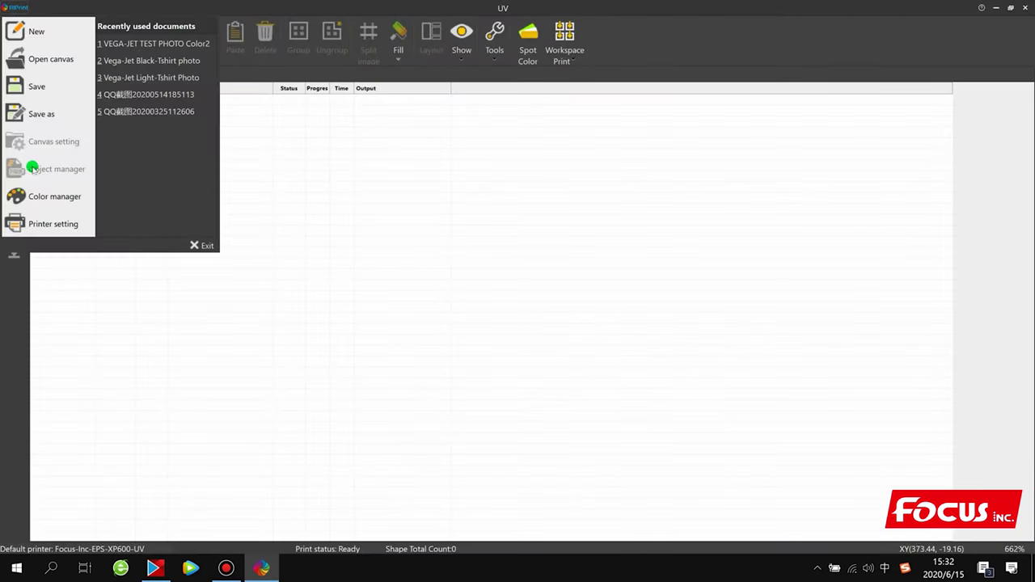
left_click(46, 221)
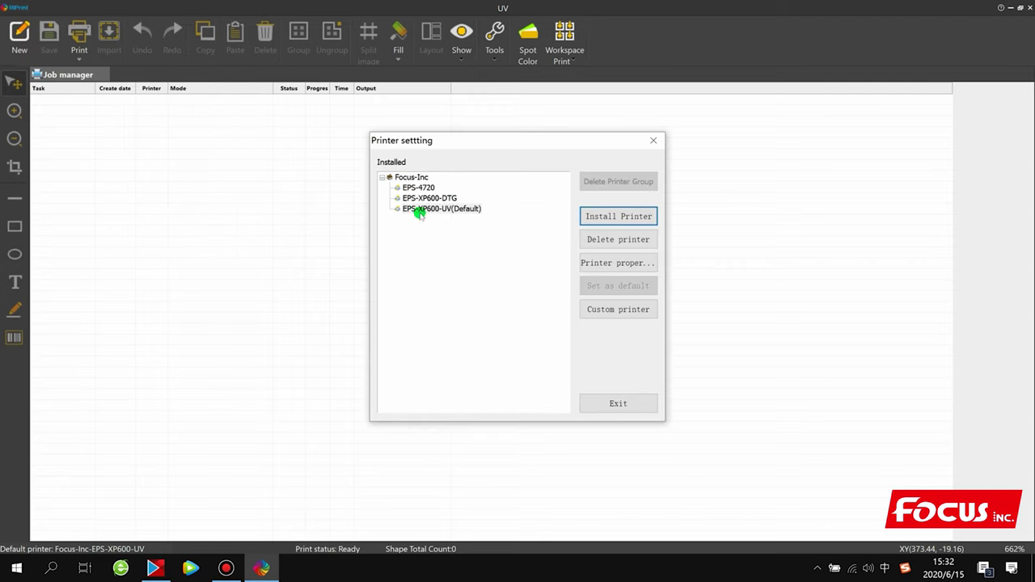
left_click(414, 208)
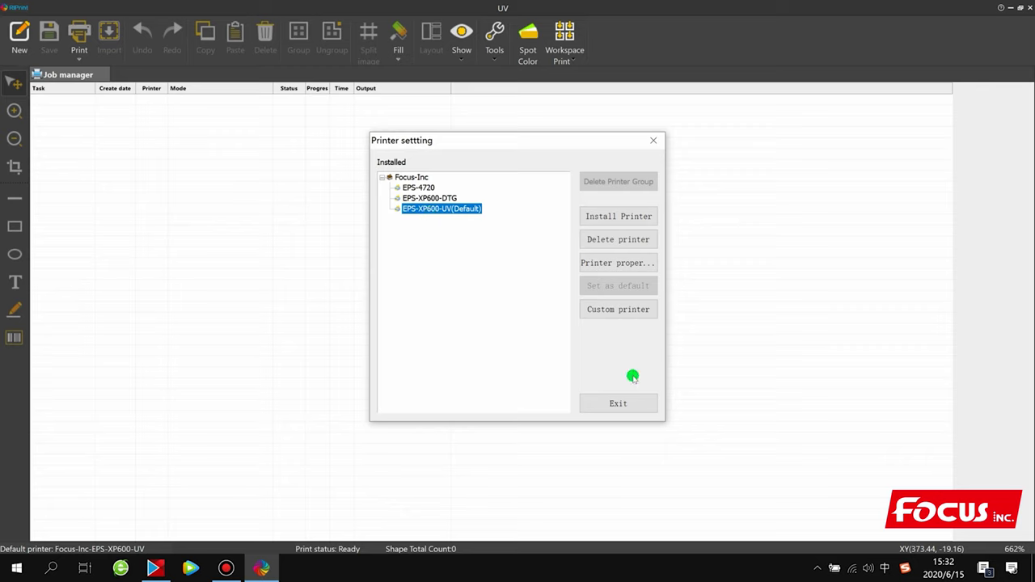
left_click(620, 403)
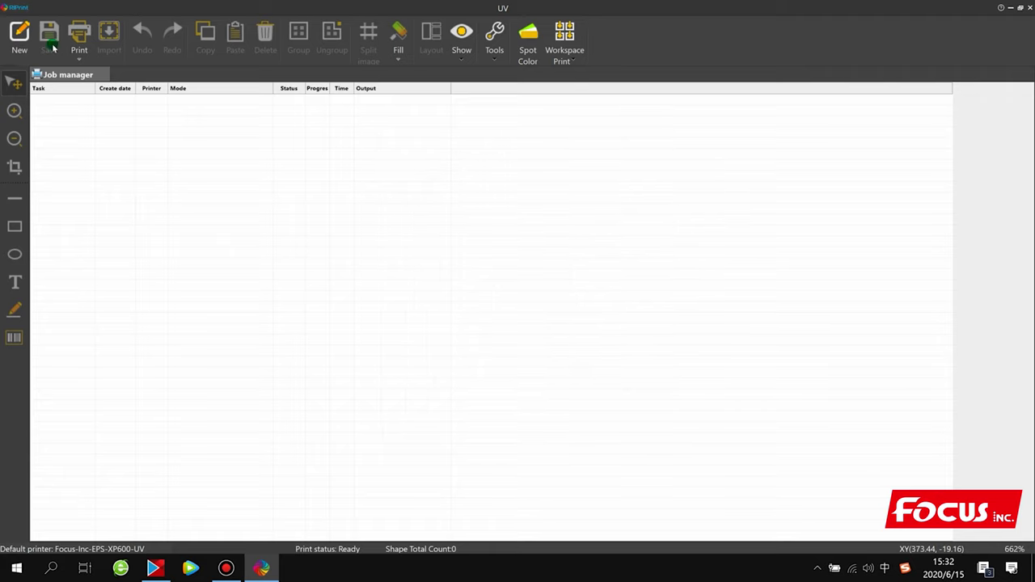
- Create a new canvas and import the COMBO-JET TEST PHOTO C-W-V image onto it
left_click(20, 33)
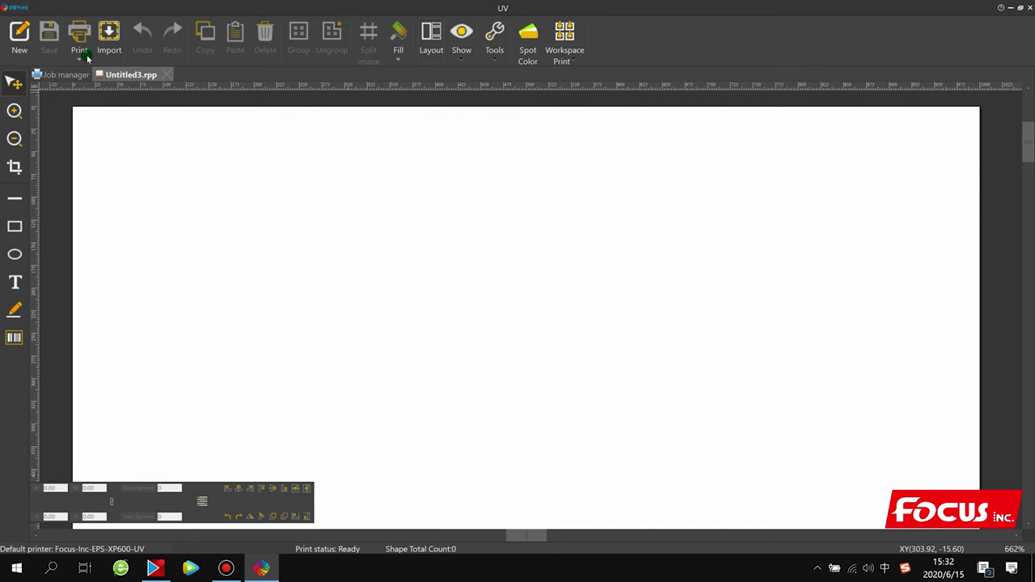
left_click(108, 46)
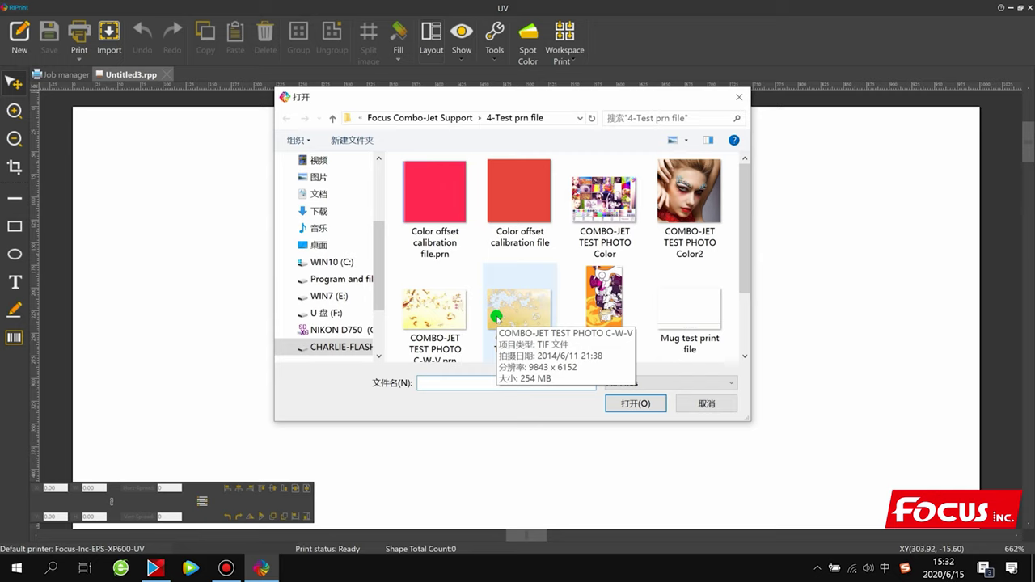
mouse_move(520, 303)
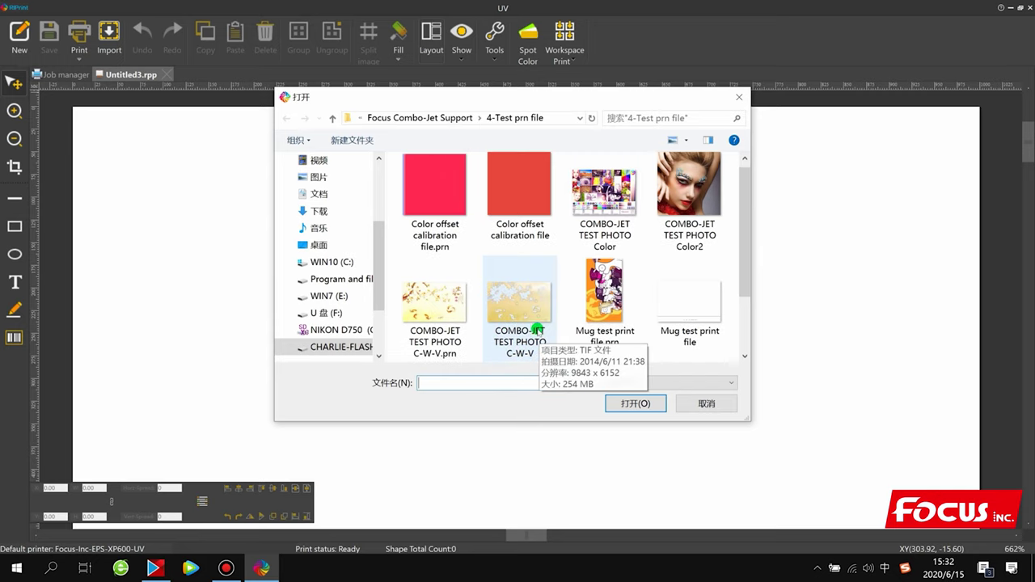
left_click(527, 314)
scroll(527, 315, "down", 1)
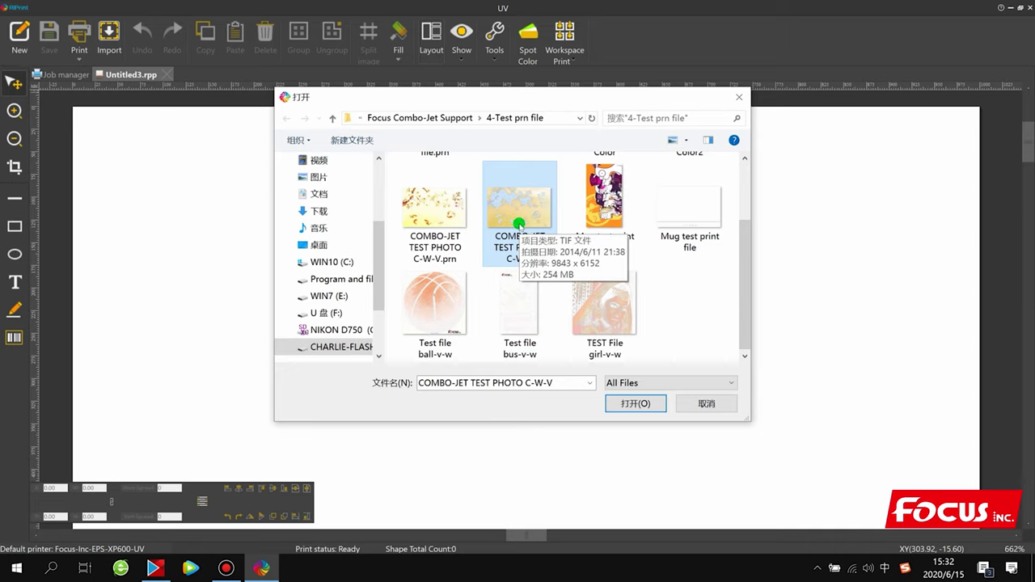
left_click(621, 401)
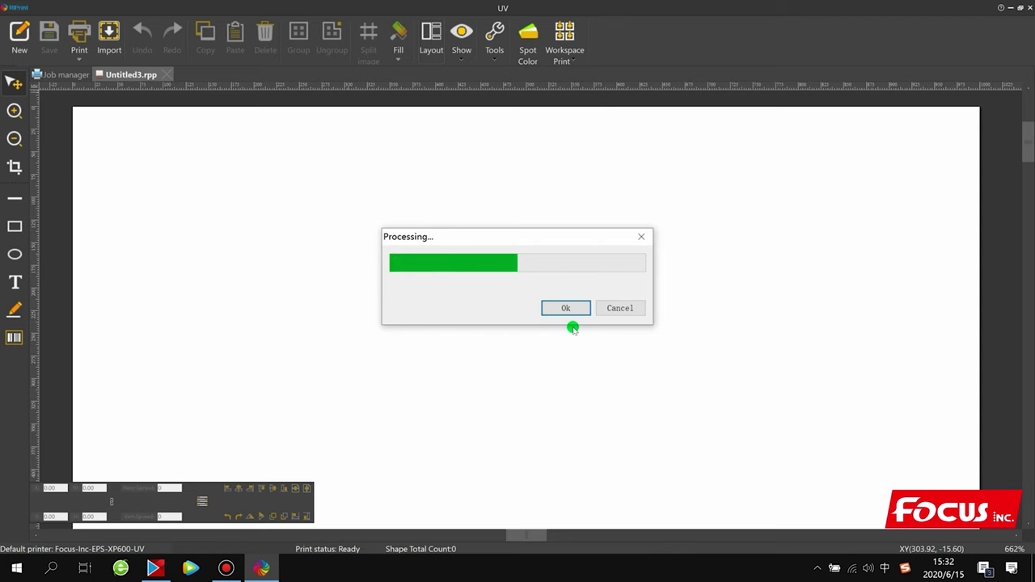
left_click(557, 320)
- Set the image's output size width to 300 mm (300 × 187.5)
right_click(453, 275)
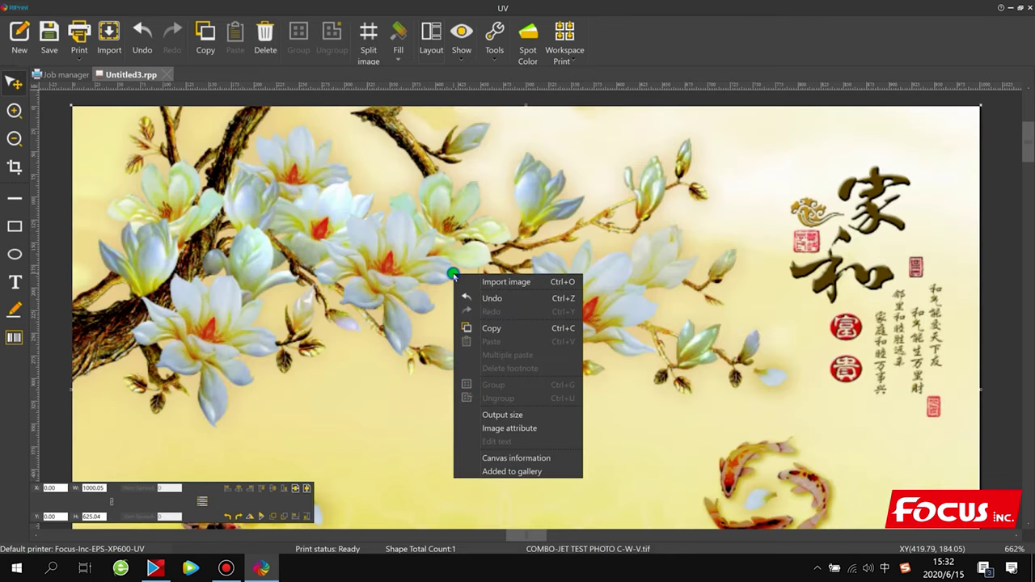
right_click(460, 212)
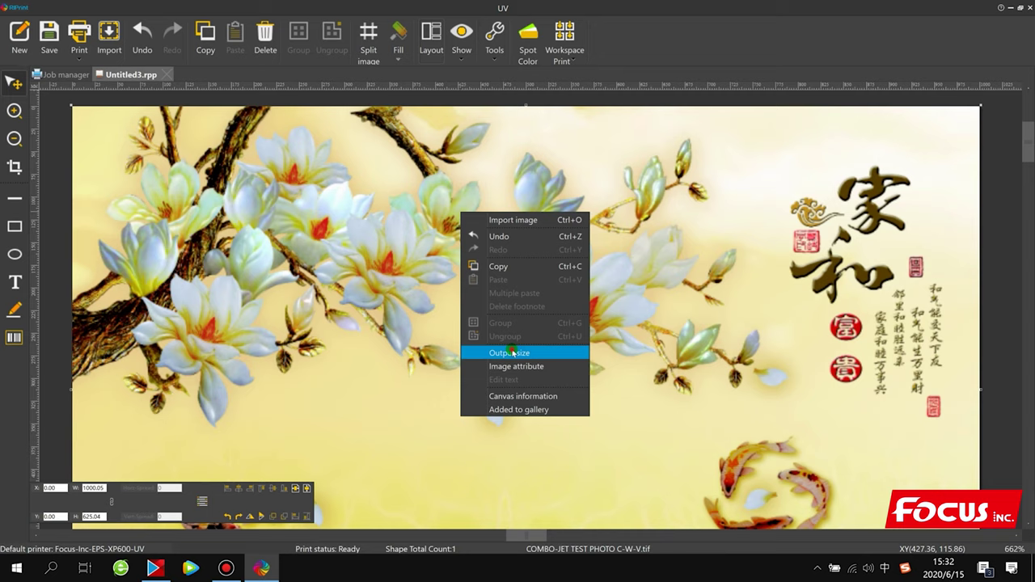
left_click(512, 352)
double_click(495, 246)
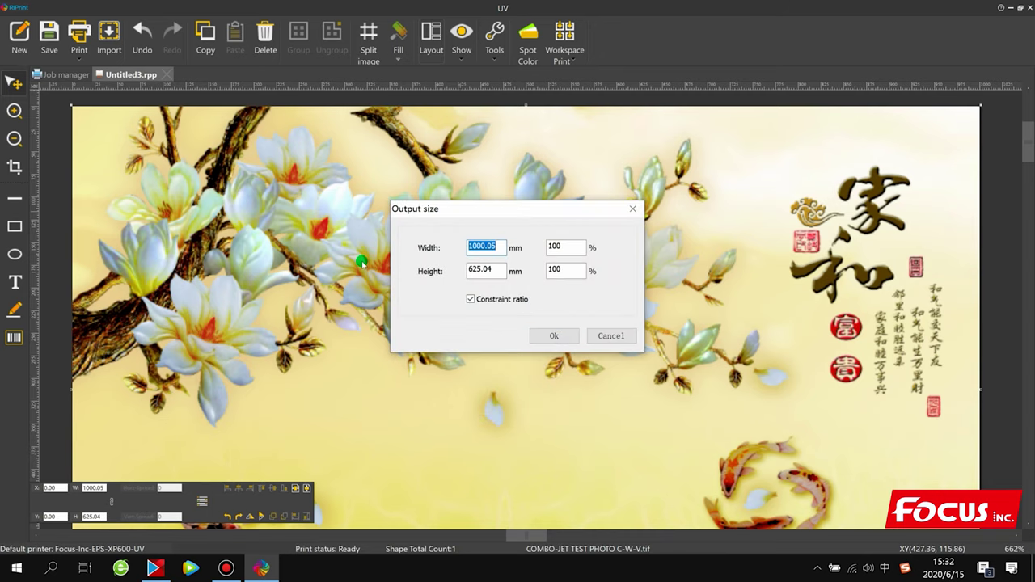
type("300")
key("Return")
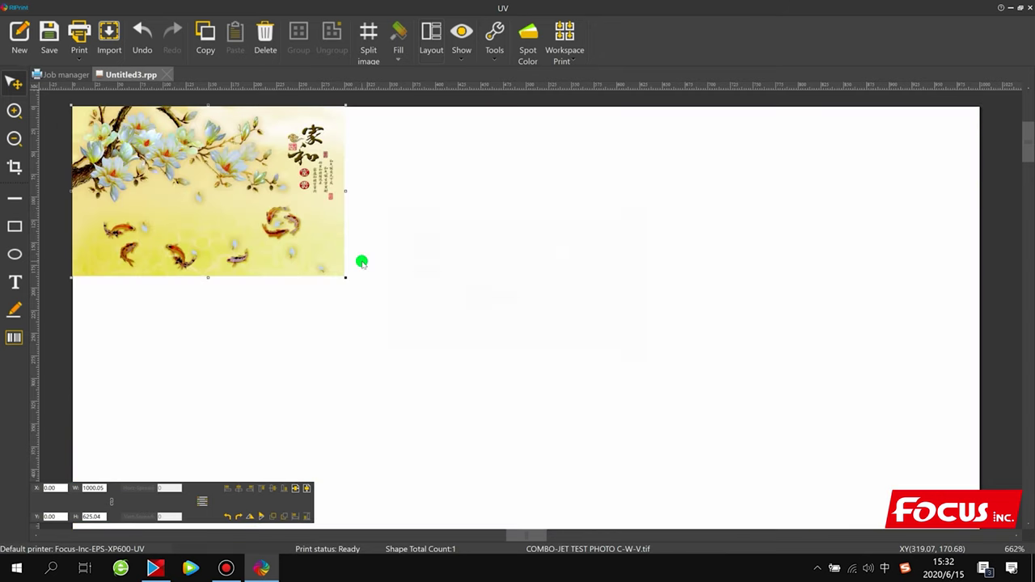
- Drag the image near the page's upper left, ending at X 150.62, Y 70.41
left_click_drag(323, 210, 356, 232)
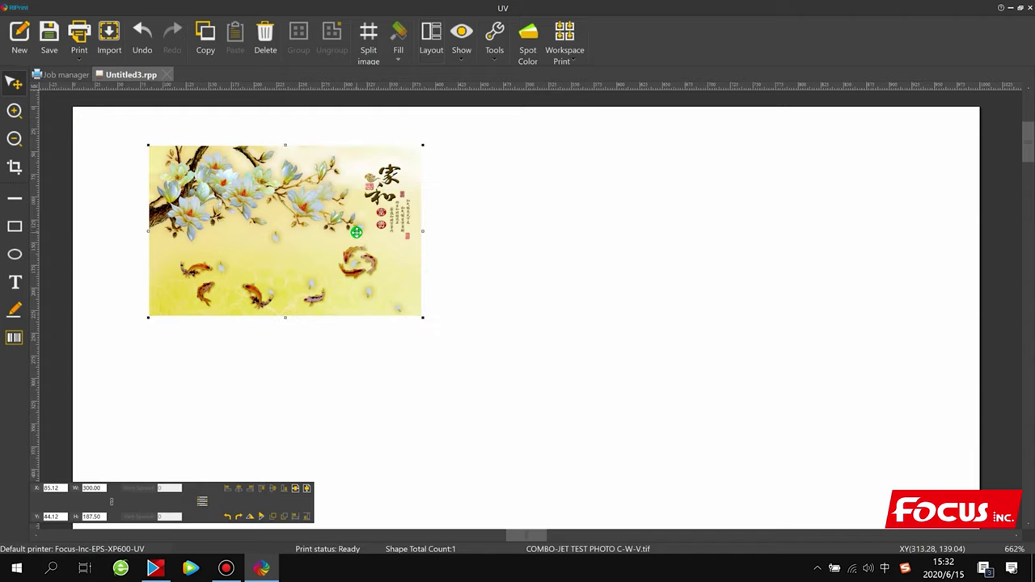
right_click(356, 232)
left_click(396, 370)
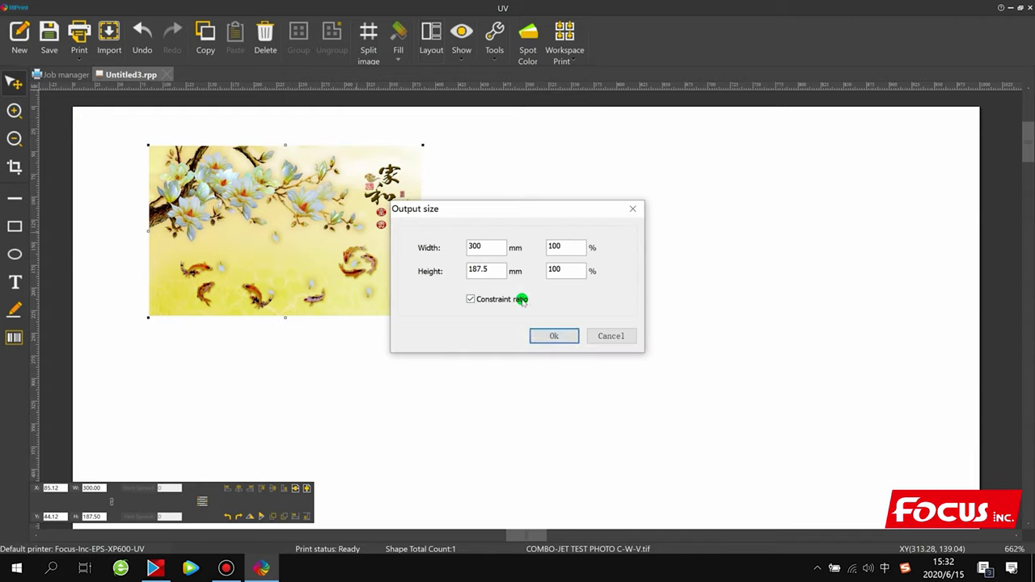
left_click(550, 340)
mouse_move(260, 241)
left_mouse_down()
mouse_move(189, 216)
mouse_move(209, 208)
mouse_move(176, 212)
left_mouse_up()
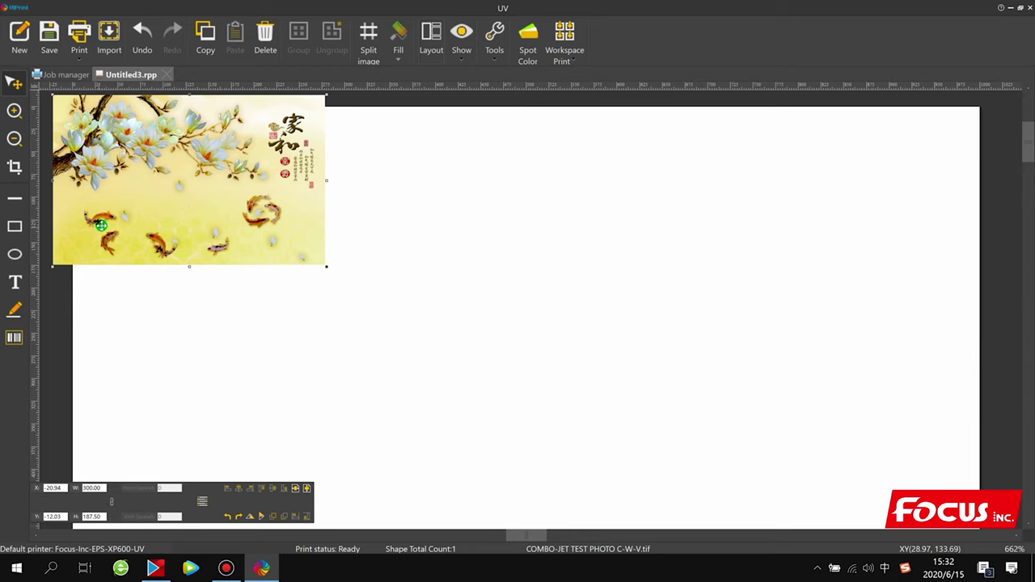
left_click_drag(132, 195, 293, 259)
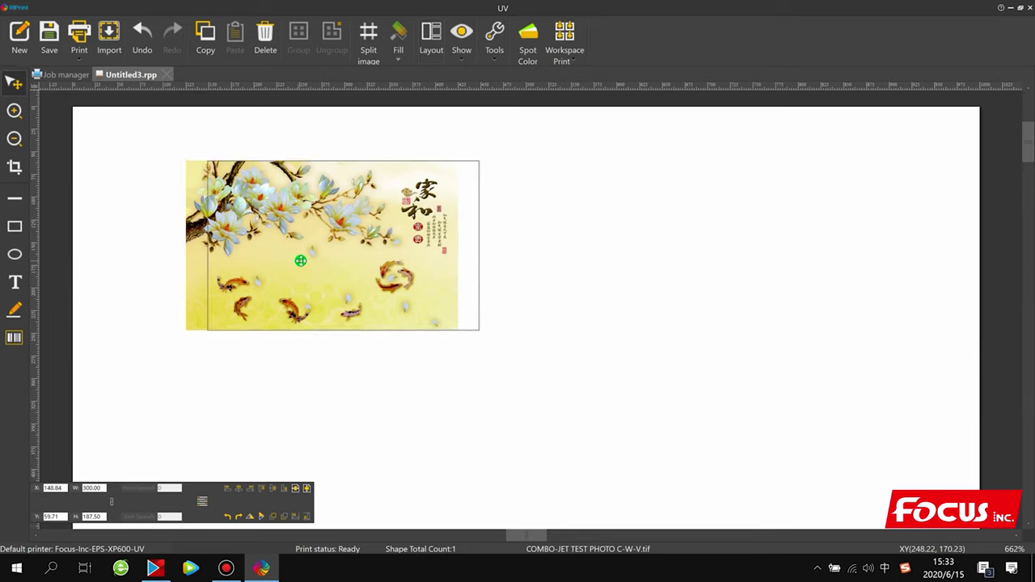
left_click_drag(292, 212, 254, 217)
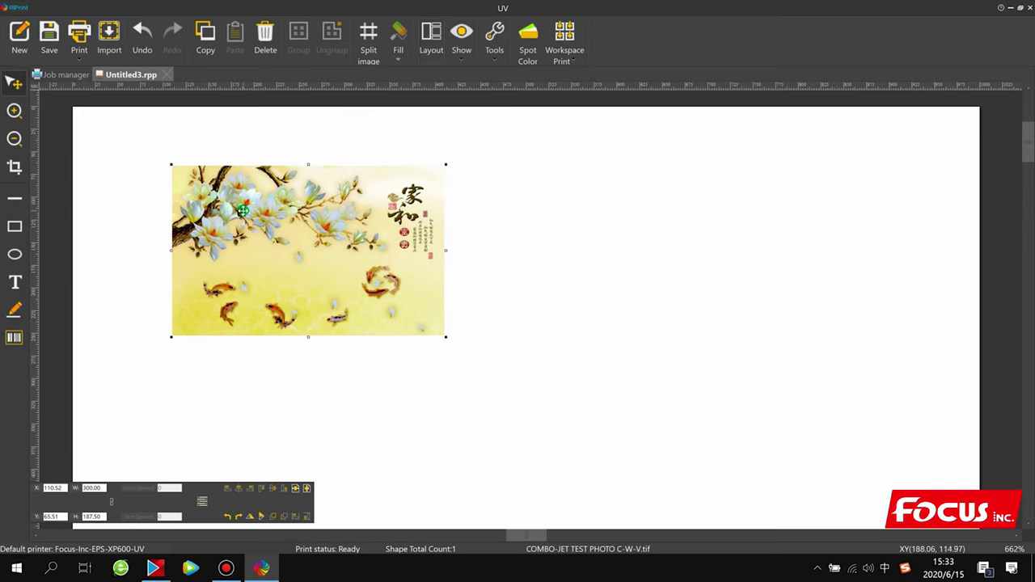
left_click_drag(275, 247, 322, 249)
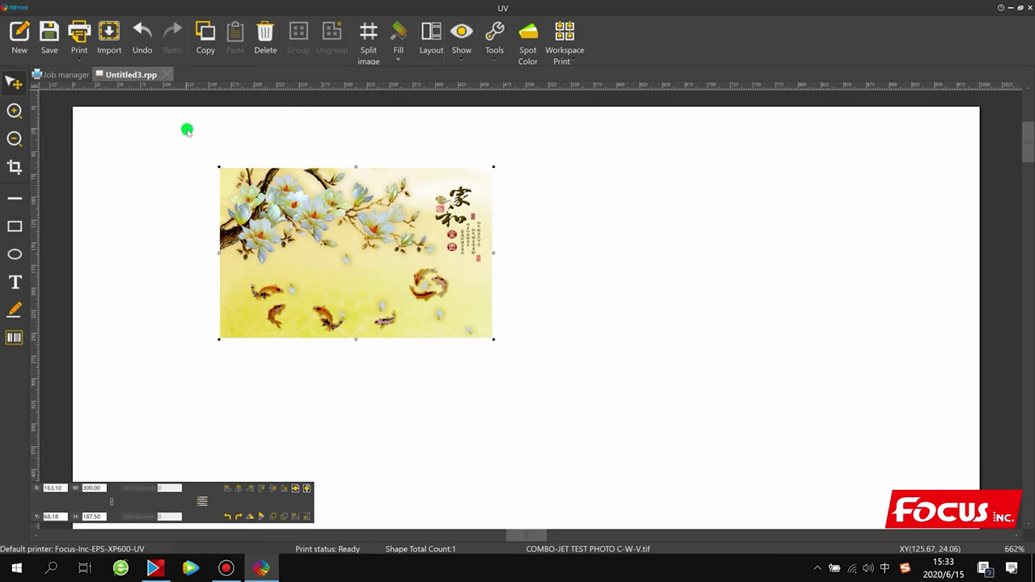
left_click_drag(391, 240, 380, 242)
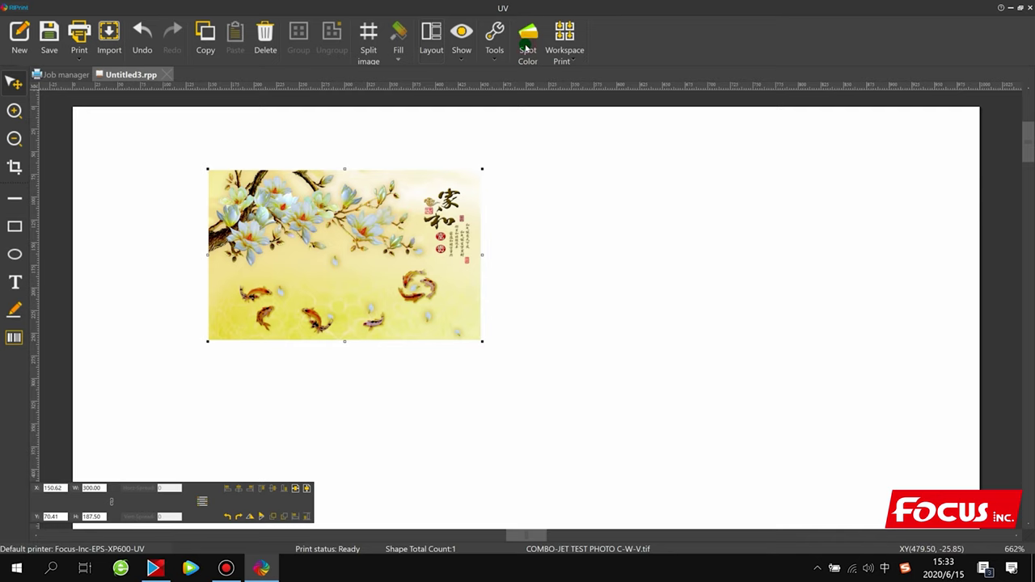
left_click(527, 43)
- Set spot row 1's data source to Spot and adjust its density increase back to 100
left_click(254, 249)
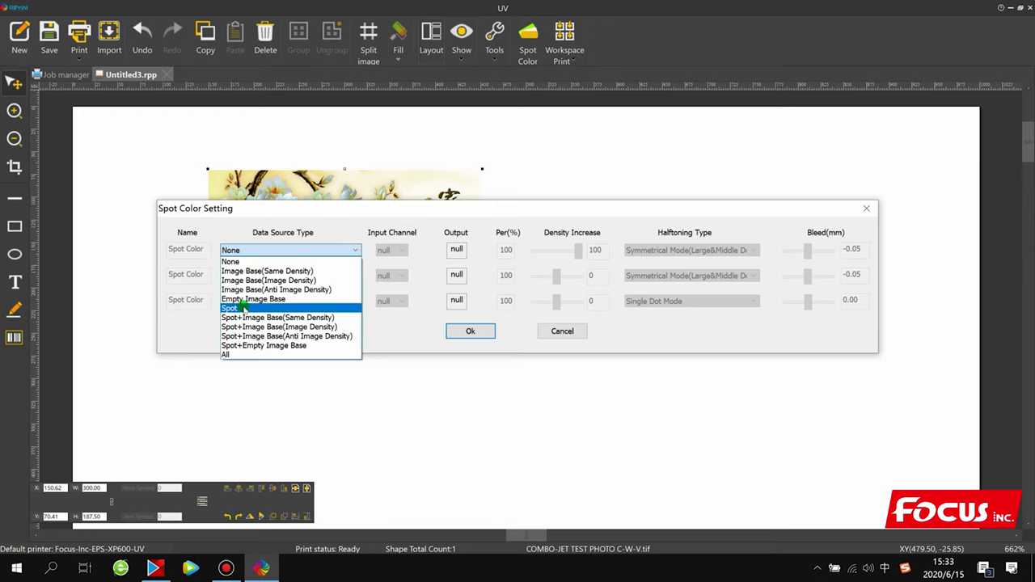
left_click(243, 308)
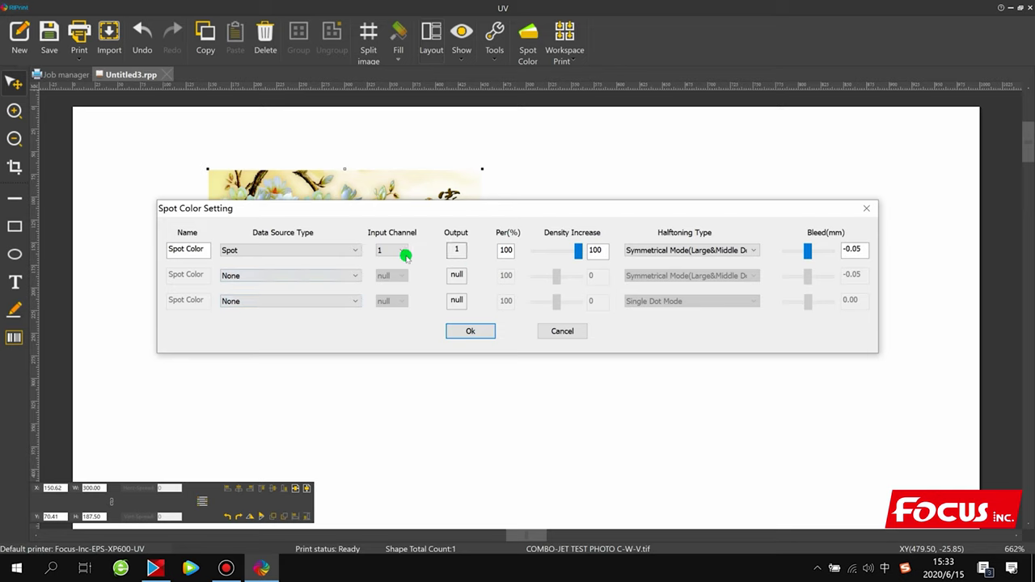
left_click(581, 252)
left_click_drag(575, 253, 557, 252)
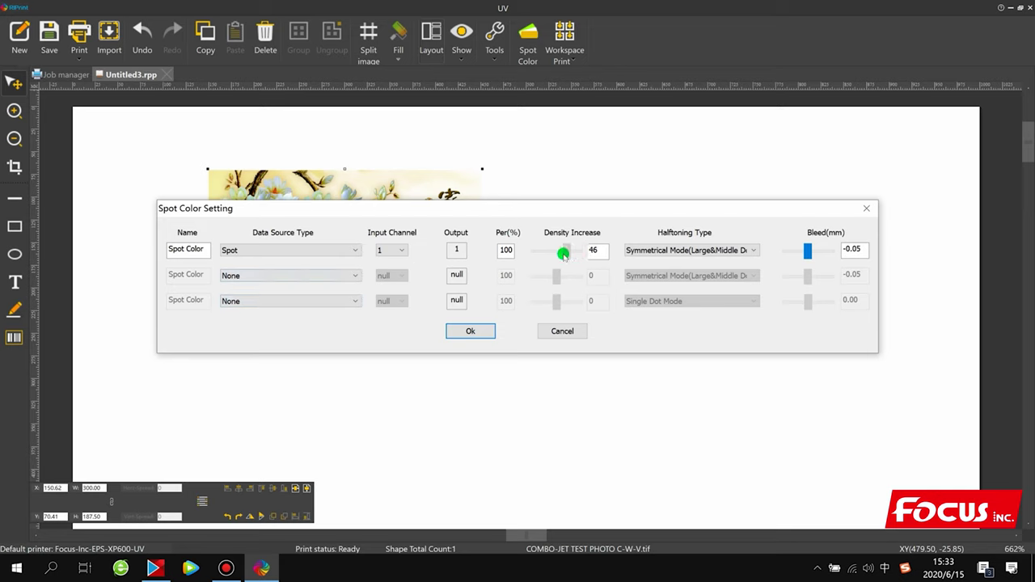
left_click(226, 251)
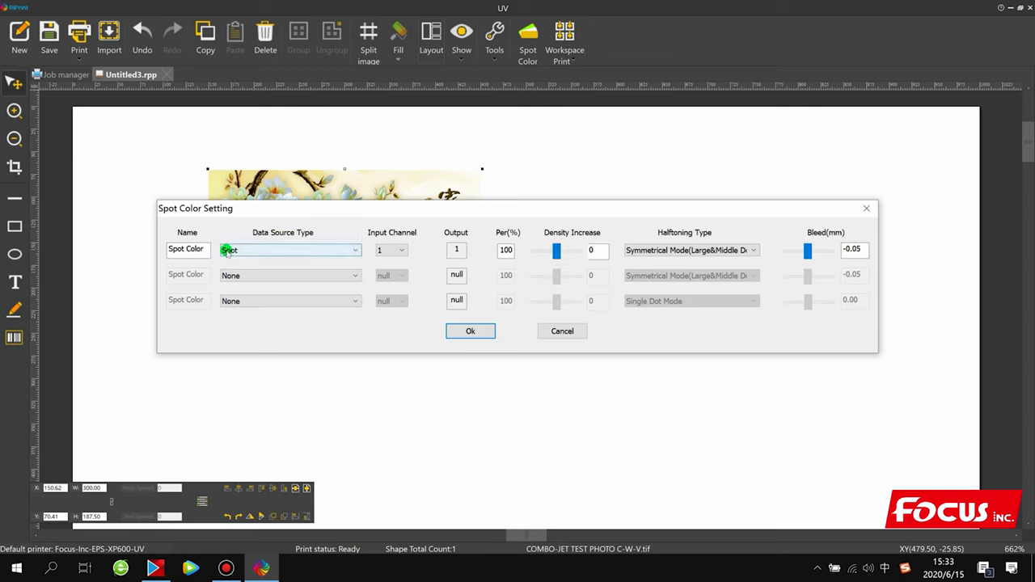
left_click(557, 253)
left_click_drag(558, 254, 584, 254)
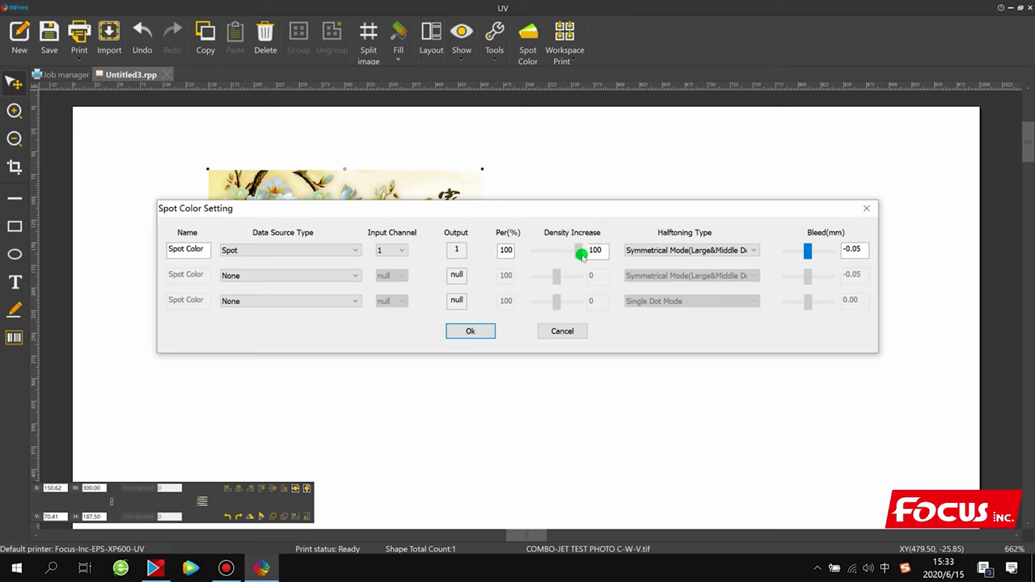
- Try Image Base (Same Density) for row 1, then return it to plain Spot at maximum density
left_click(254, 254)
left_click(259, 271)
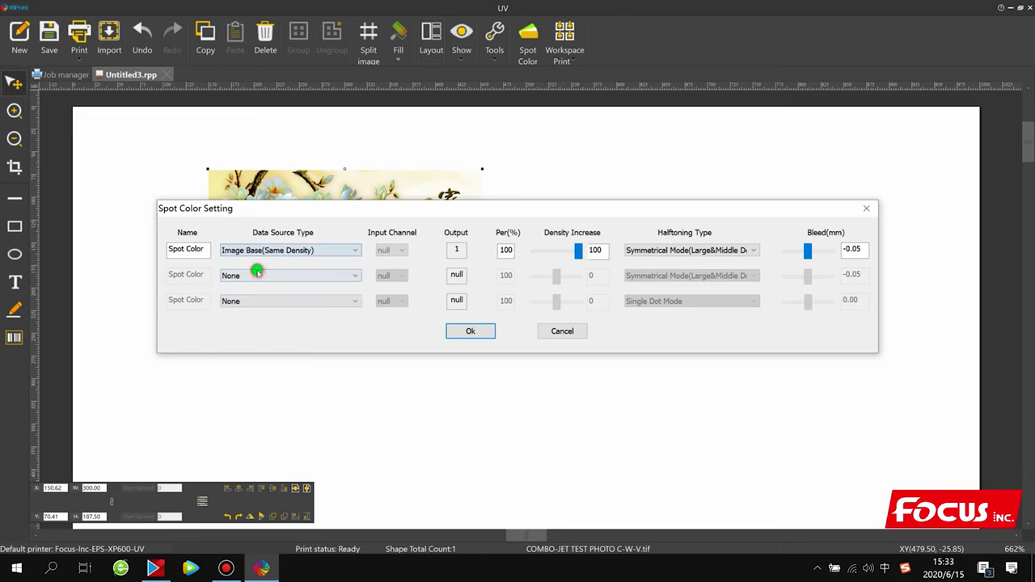
left_click(297, 249)
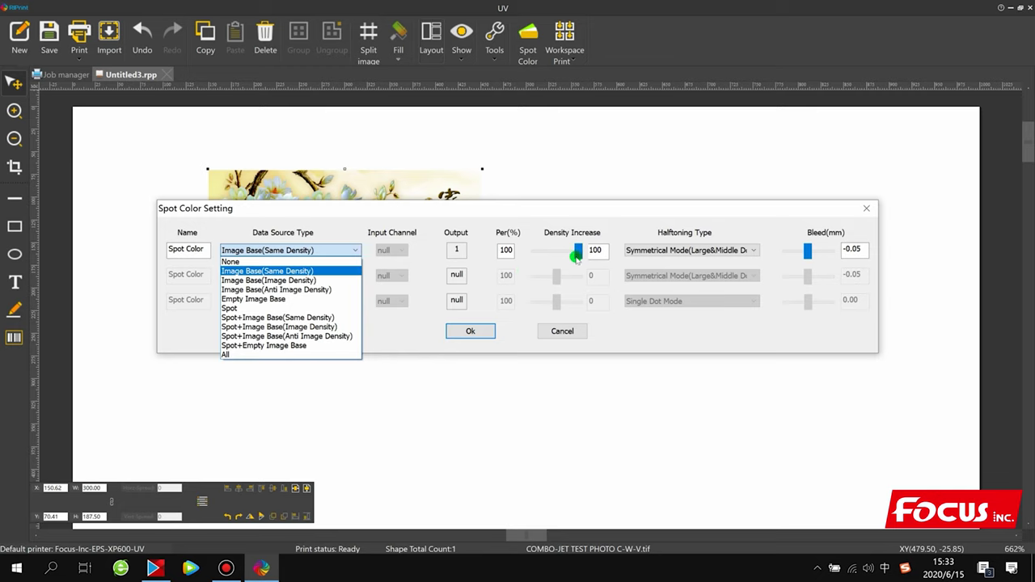
left_click(576, 254)
left_click_drag(568, 255, 574, 255)
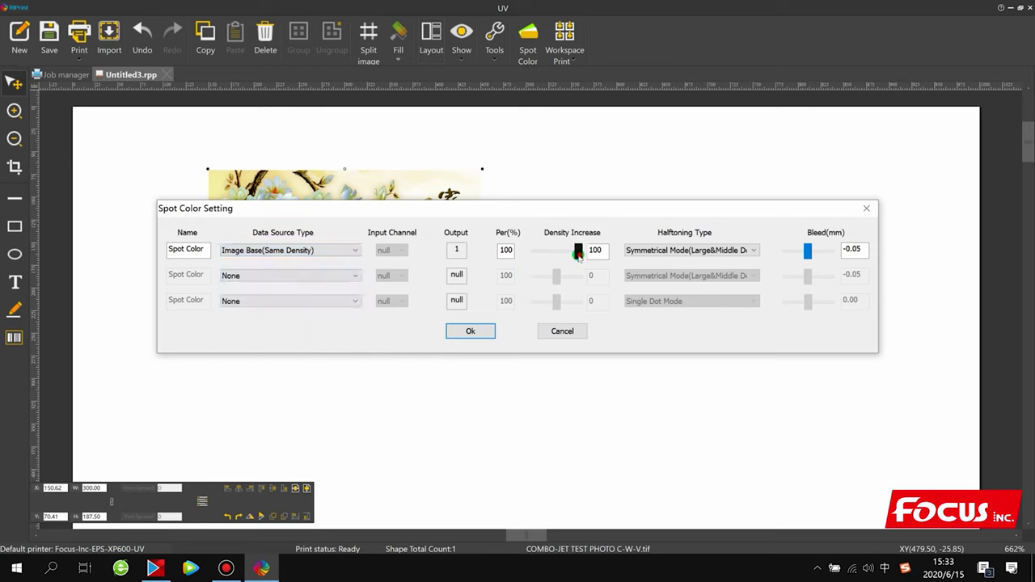
left_click_drag(579, 256, 591, 255)
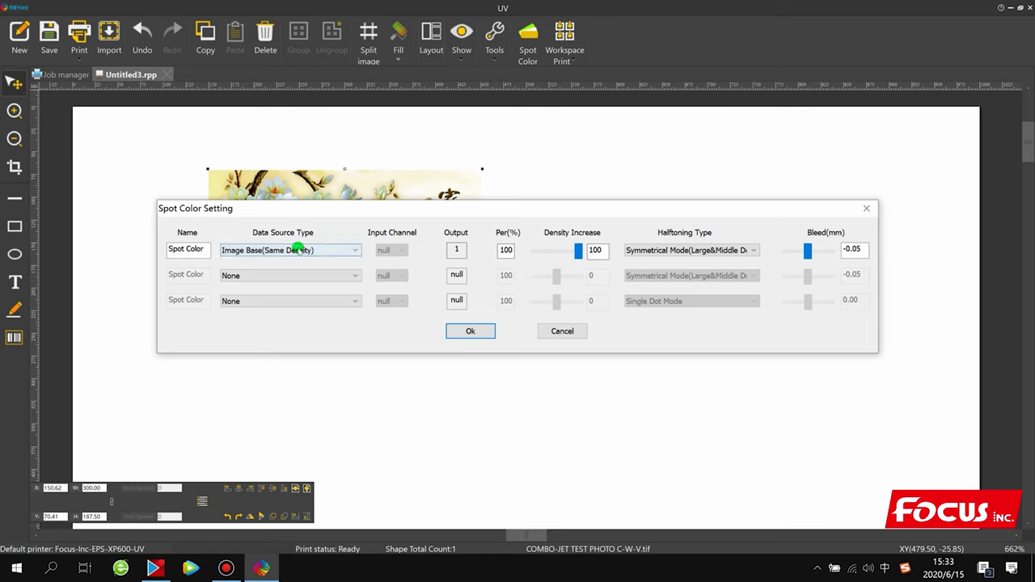
left_click(330, 250)
left_click(264, 309)
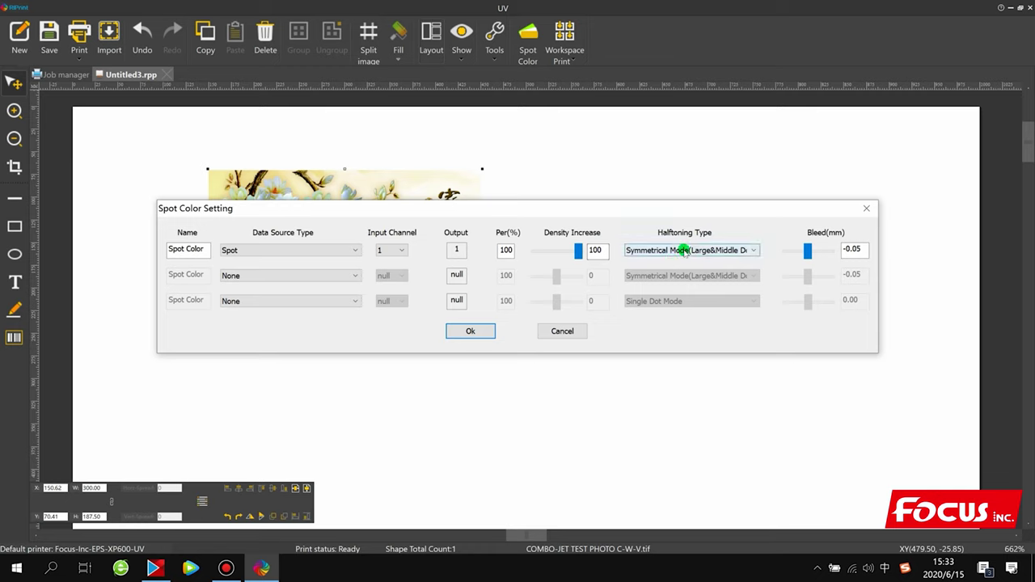
- Set spot row 1's Halftoning Type to Symmetrical Mode
left_click(682, 250)
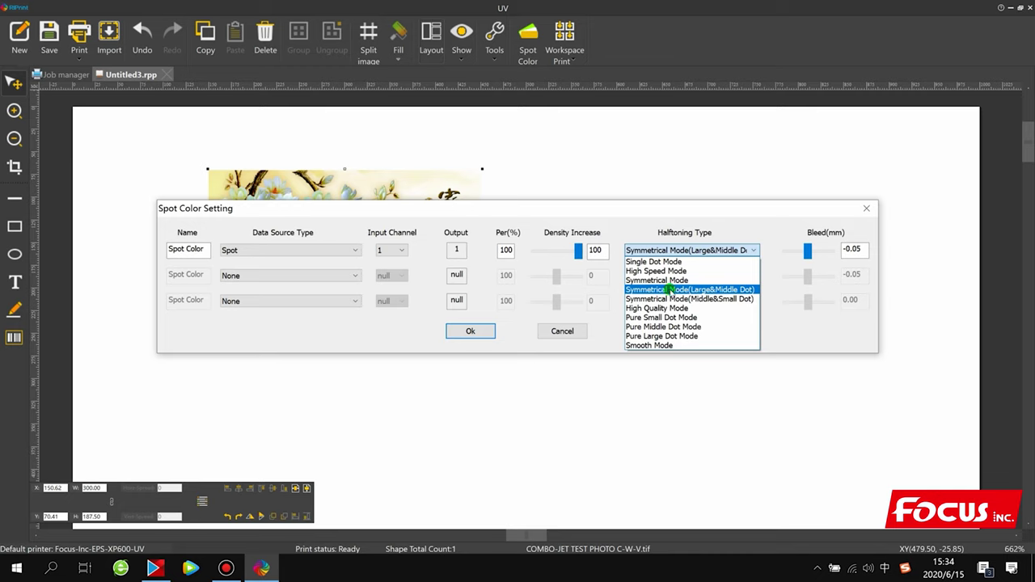
left_click(670, 289)
left_click(684, 249)
left_click(684, 289)
left_click(692, 250)
left_click(687, 289)
left_click(685, 250)
left_click(681, 280)
left_click(688, 250)
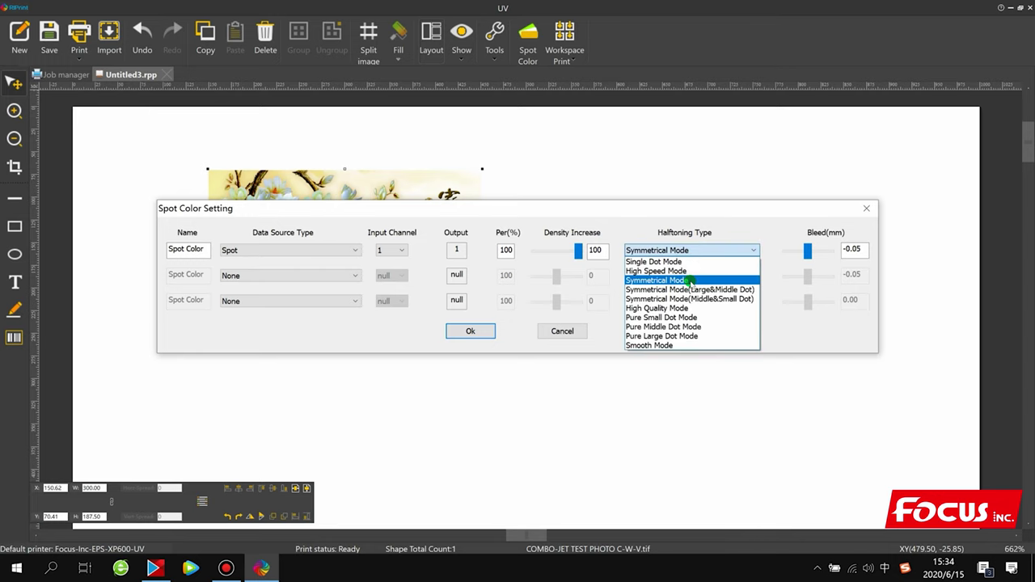
left_click(689, 280)
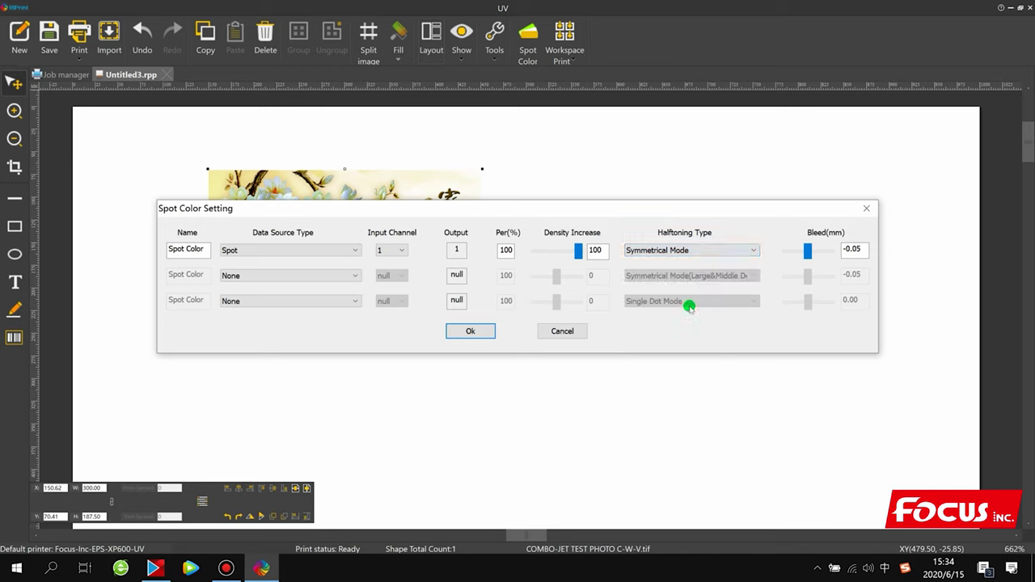
- Adjust spot row 1's bleed value and reposition the Spot Color Setting window
left_click(809, 252)
left_click(845, 250)
left_click_drag(807, 252, 808, 254)
left_click_drag(806, 253, 808, 256)
double_click(849, 248)
left_click(857, 249)
mouse_move(416, 217)
left_mouse_down()
mouse_move(464, 275)
mouse_move(479, 269)
left_mouse_up()
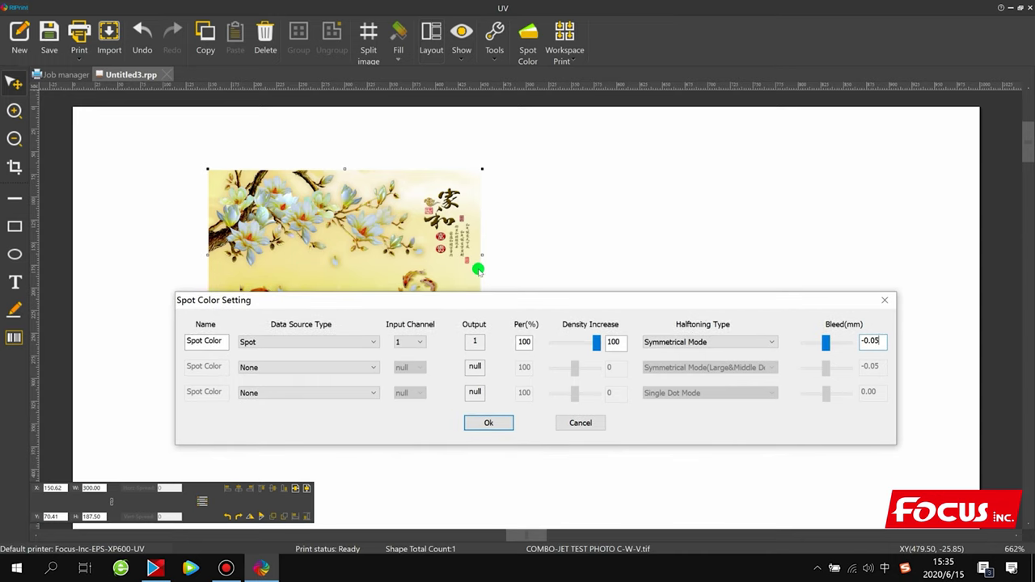
left_click(876, 344)
left_click_drag(812, 300, 831, 264)
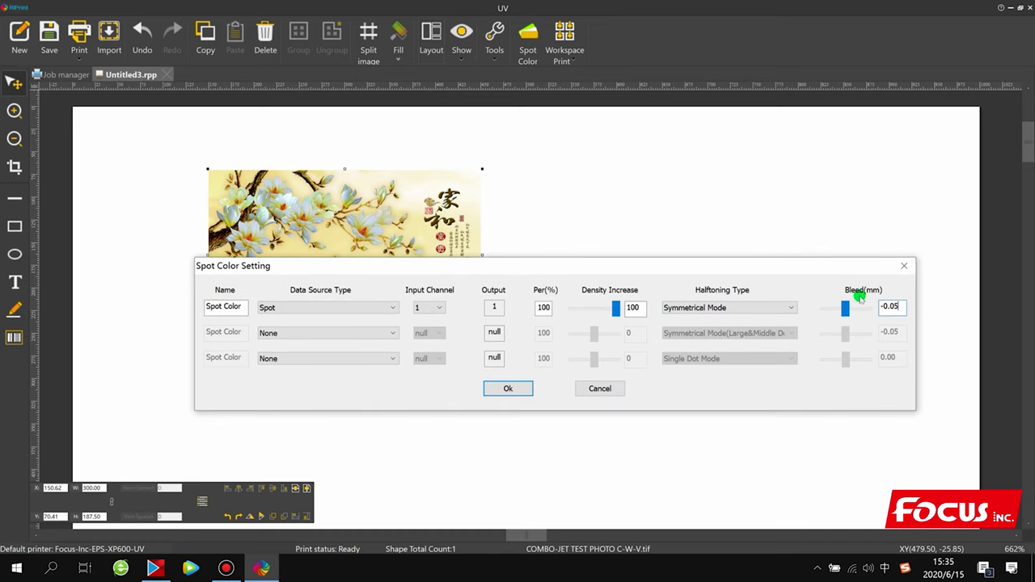
- Set row 2 to Spot, density increase 100, Symmetrical Mode and bleed -0.05, then confirm
left_click(264, 334)
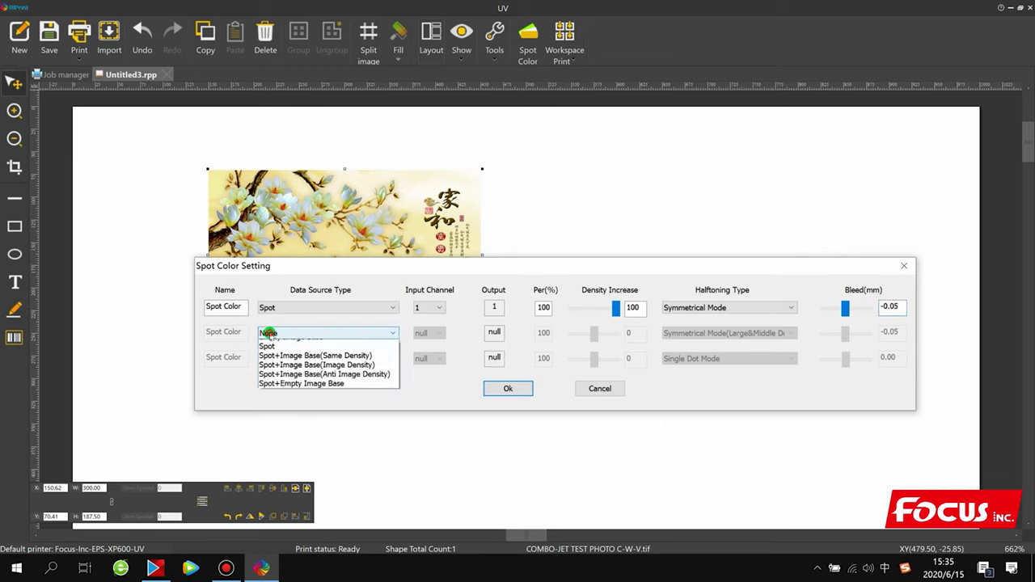
left_click(267, 390)
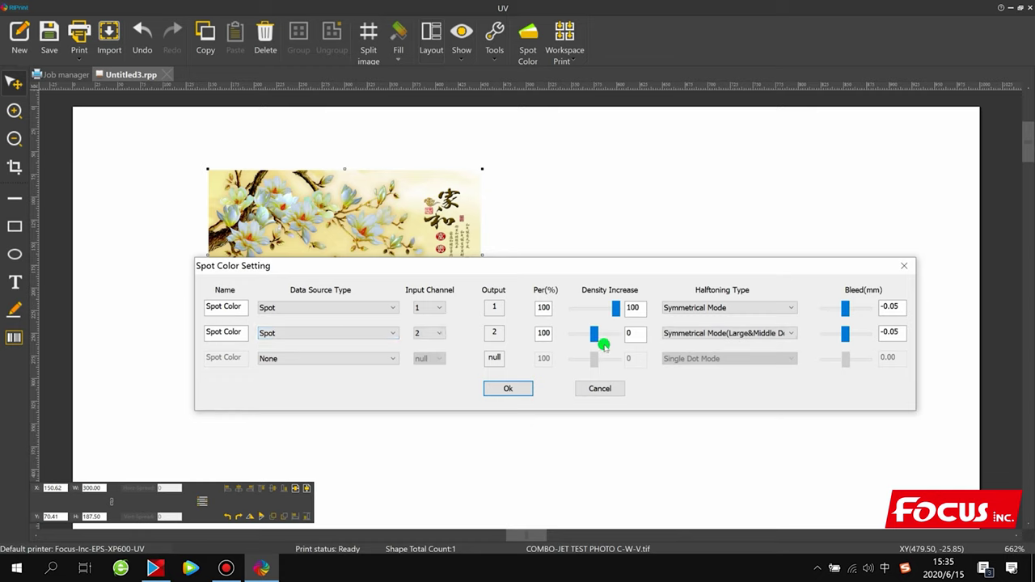
left_click_drag(593, 340, 618, 335)
left_click(711, 335)
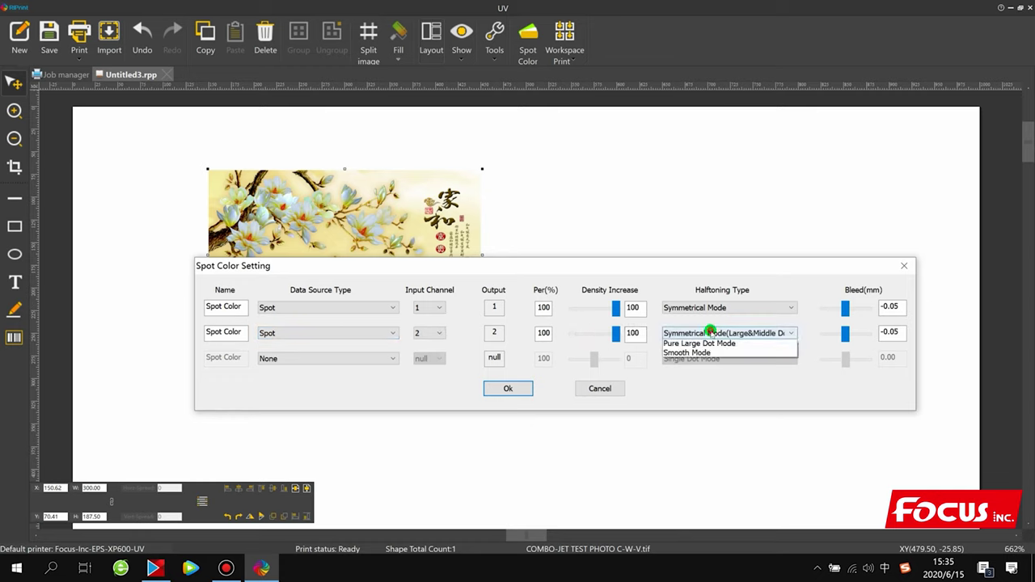
left_click(711, 358)
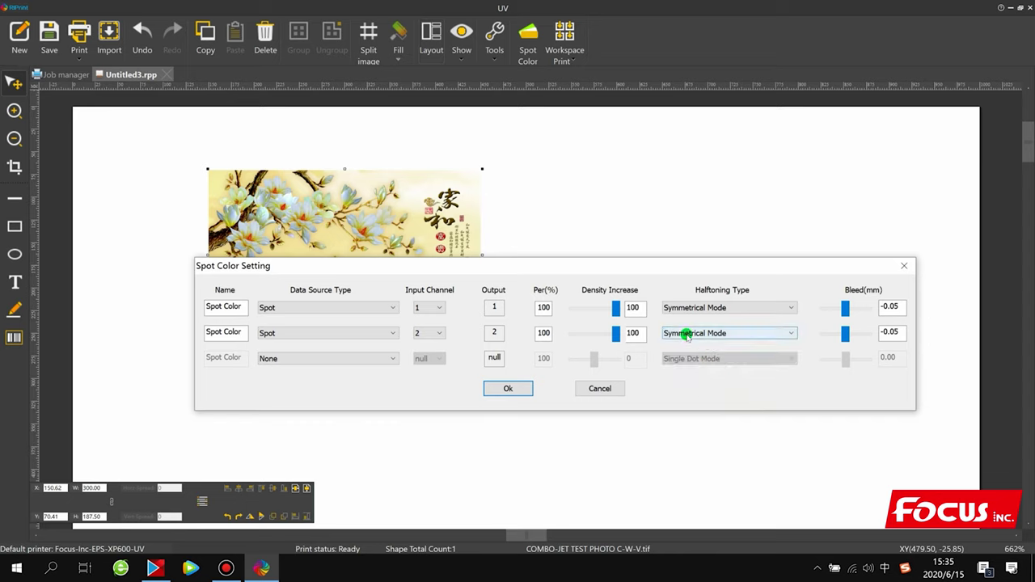
left_click(897, 338)
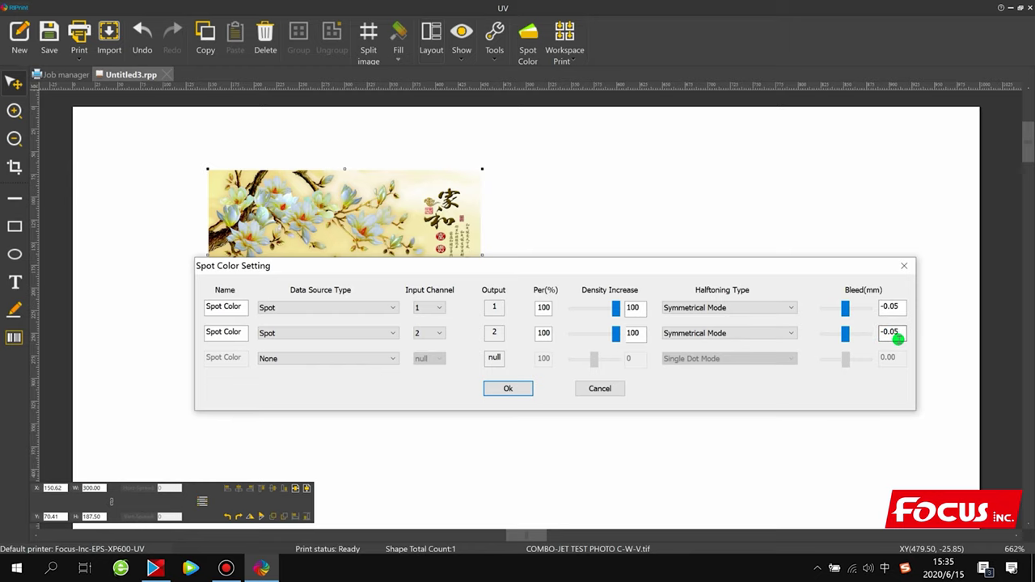
left_click(510, 389)
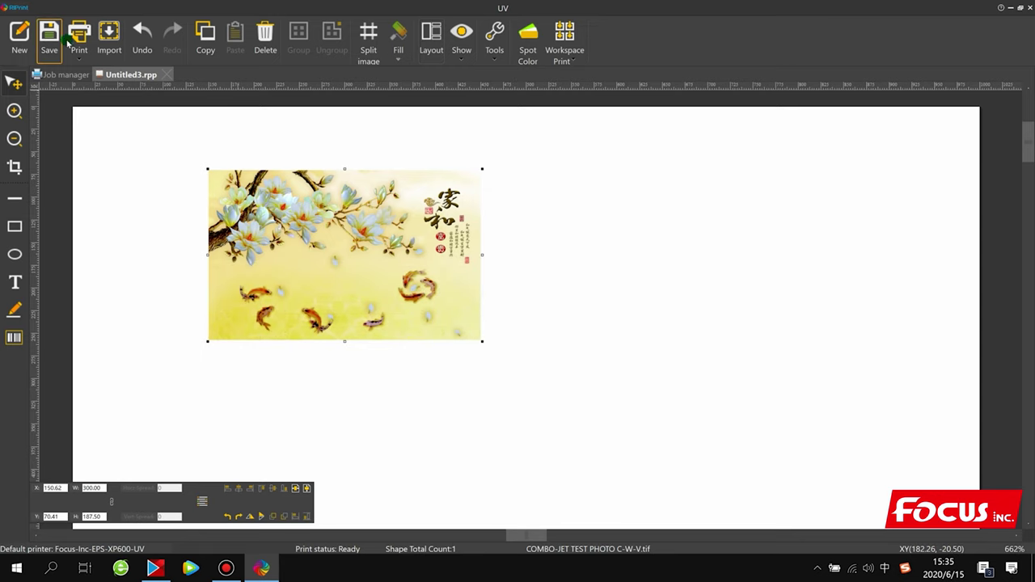
- Print with the FOCUS_7_AC_720x720_8PASS_SOFT_UV_INK solution and Advance settings, outputting to a PRN file
left_click(78, 37)
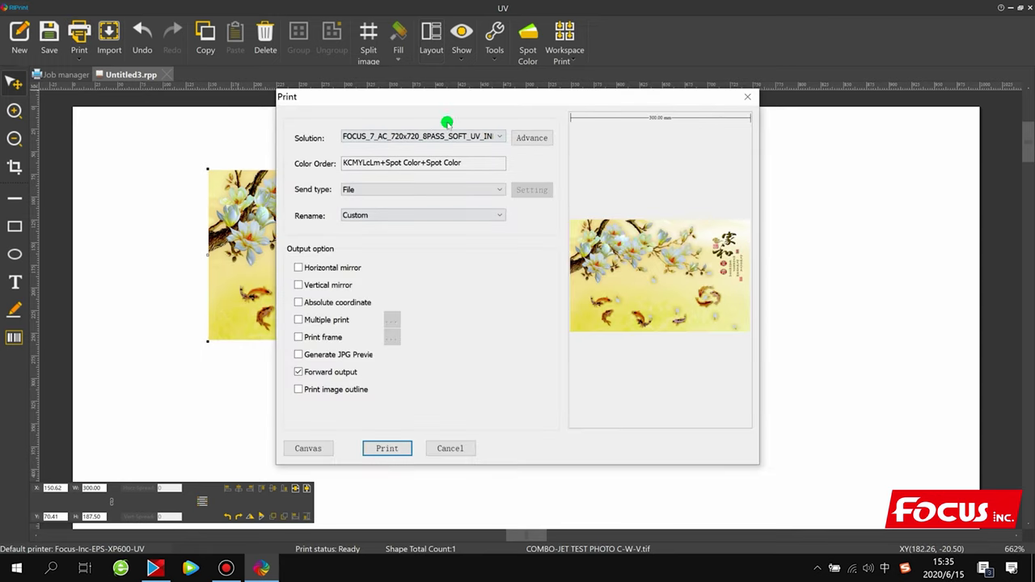
left_click(469, 137)
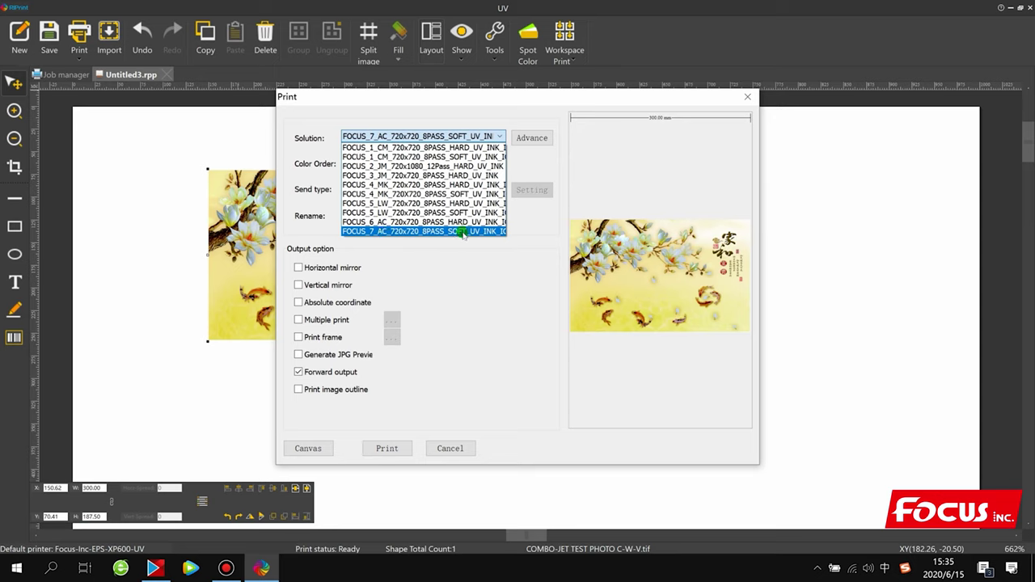
left_click(462, 232)
left_click(530, 138)
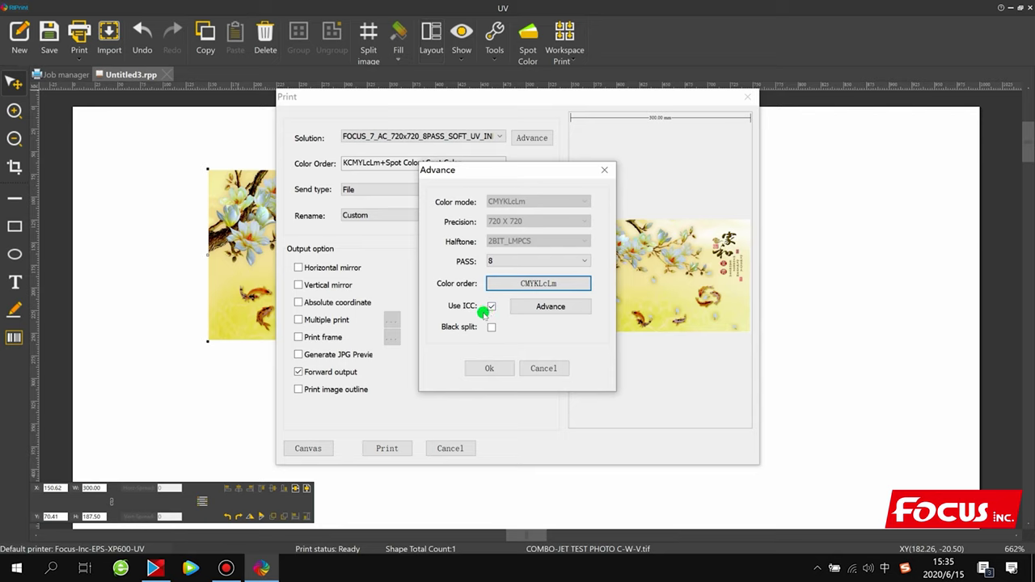
left_click(490, 368)
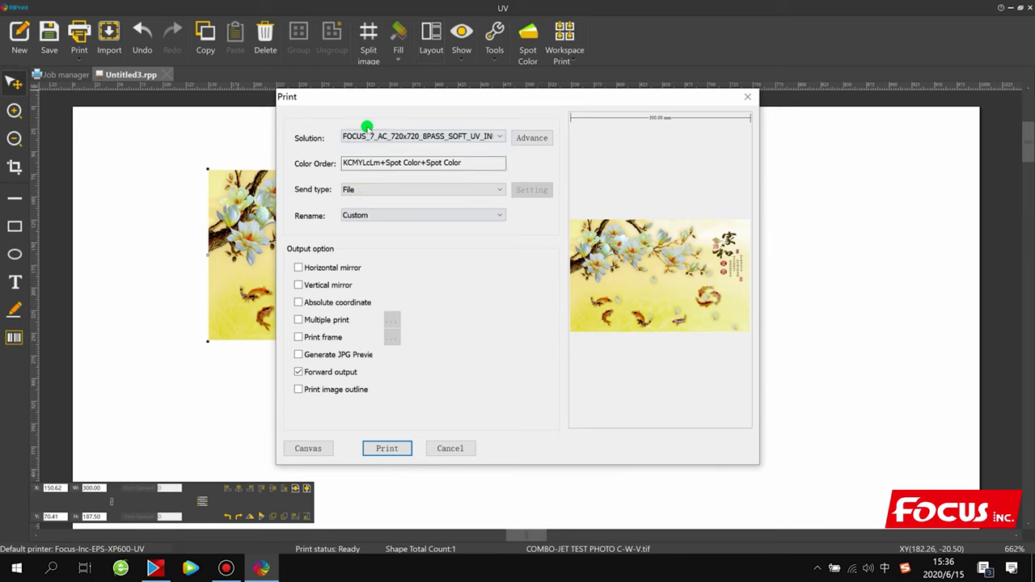
left_click(376, 134)
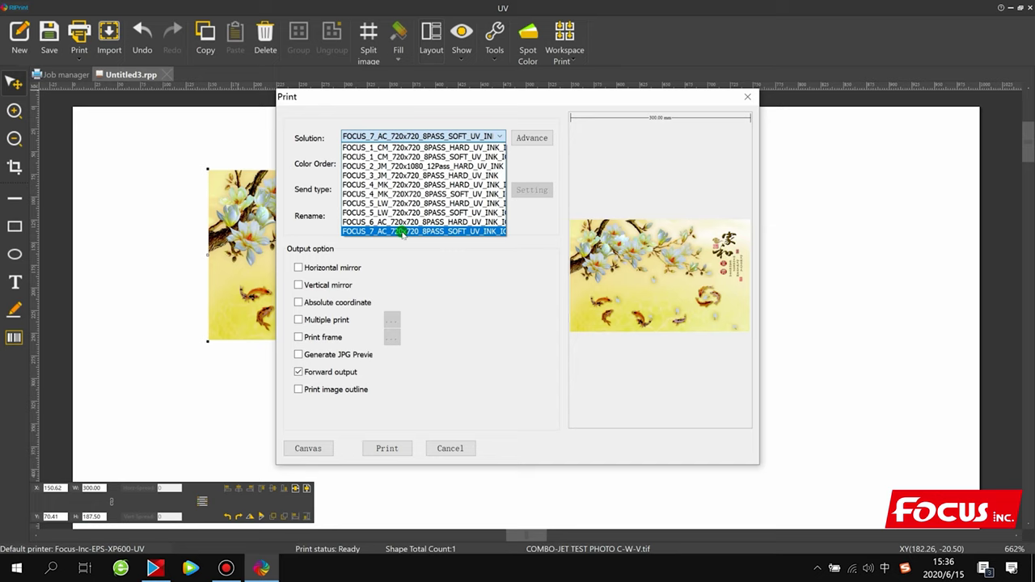
left_click(402, 234)
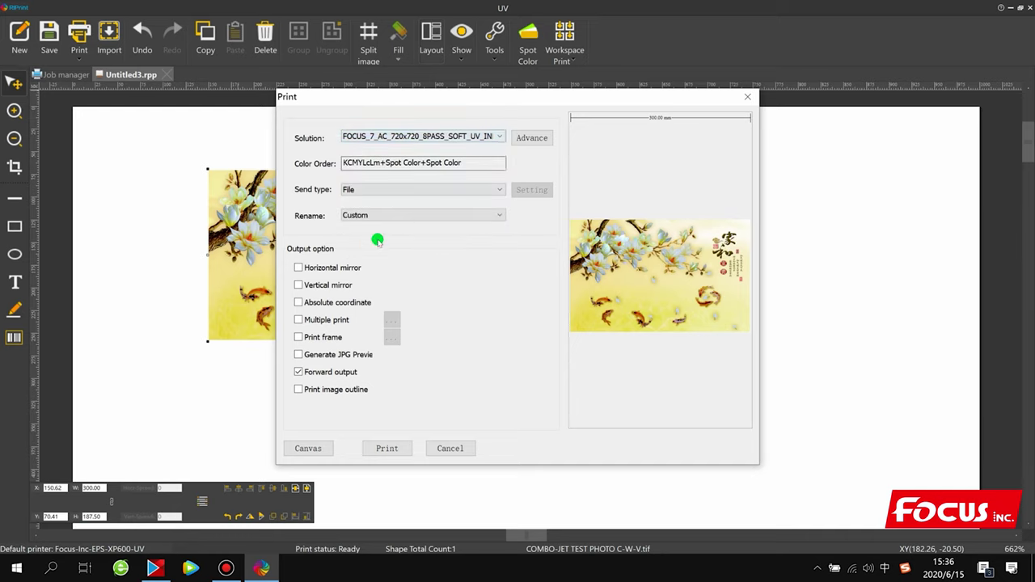
left_click(389, 452)
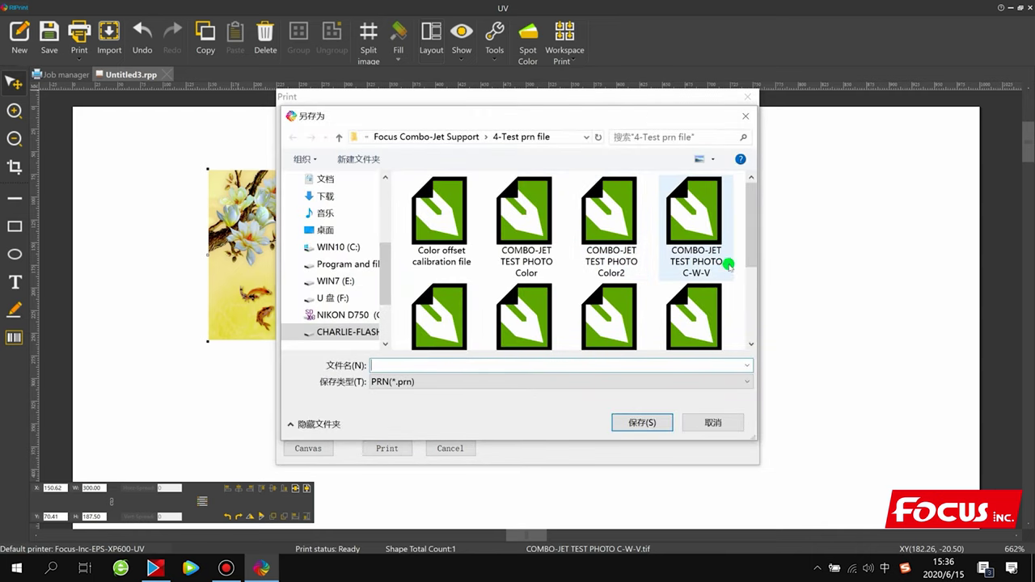
- Save the print output as PRN file 'COMBO-JET TEST PHOTO C-W-V', replacing the existing file
left_click(702, 233)
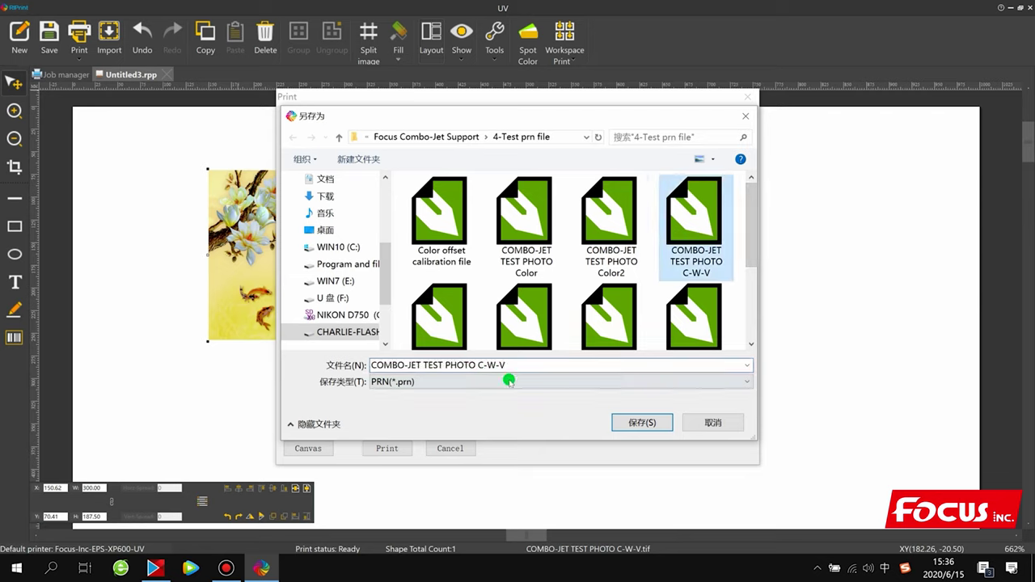
left_click(750, 247)
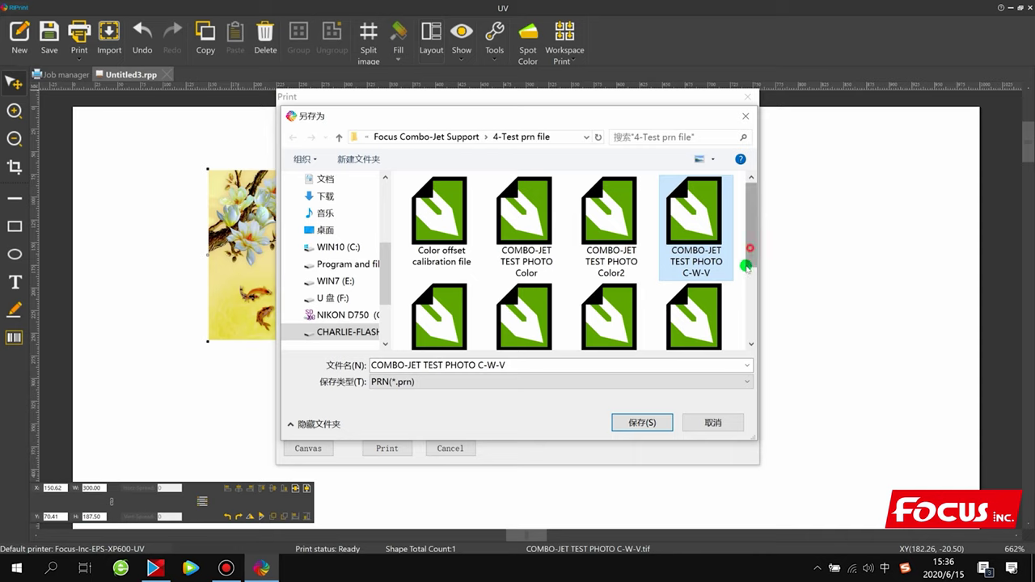
left_click_drag(746, 267, 746, 330)
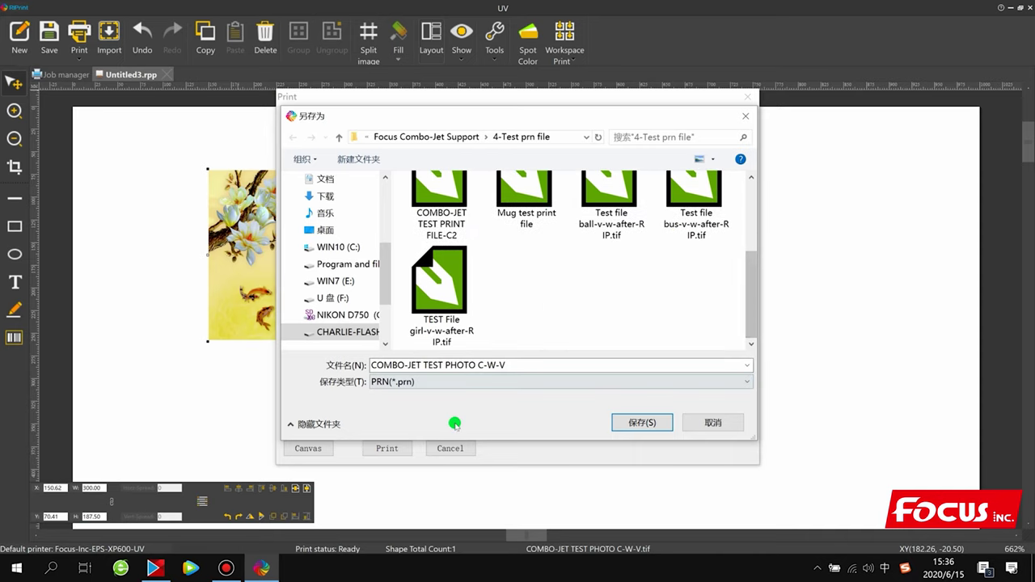
left_click(649, 419)
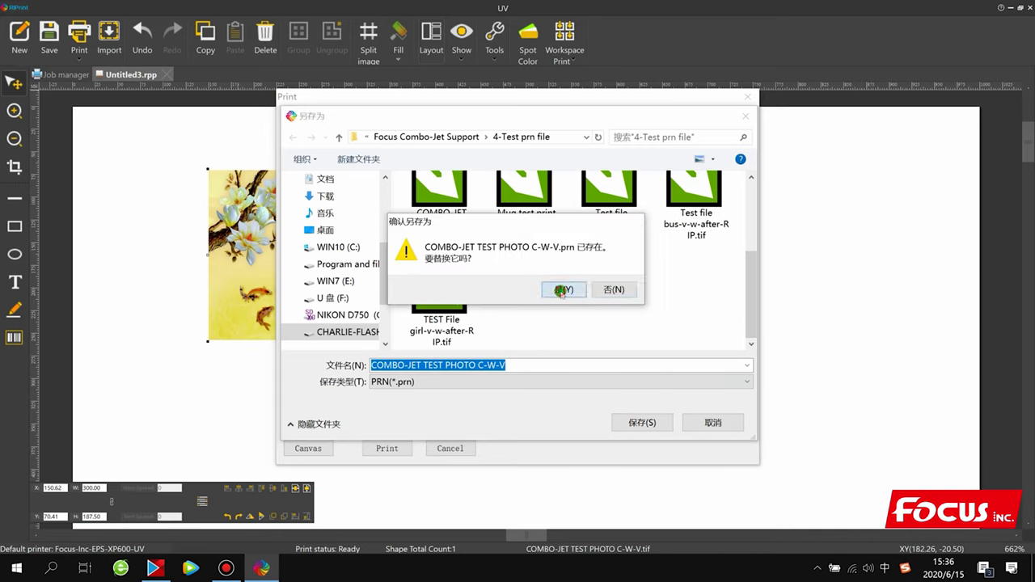
left_click(562, 291)
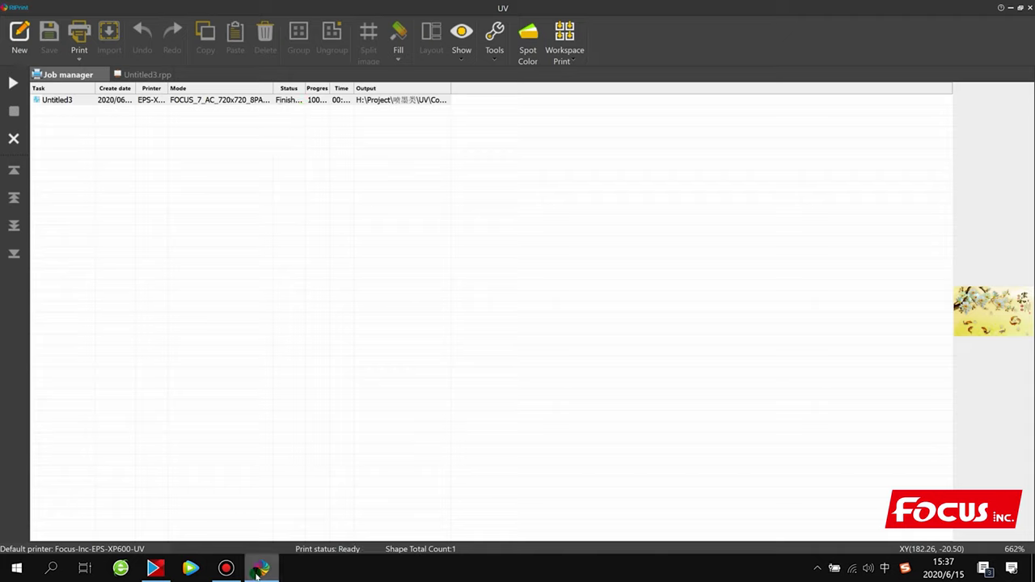
left_click(352, 255)
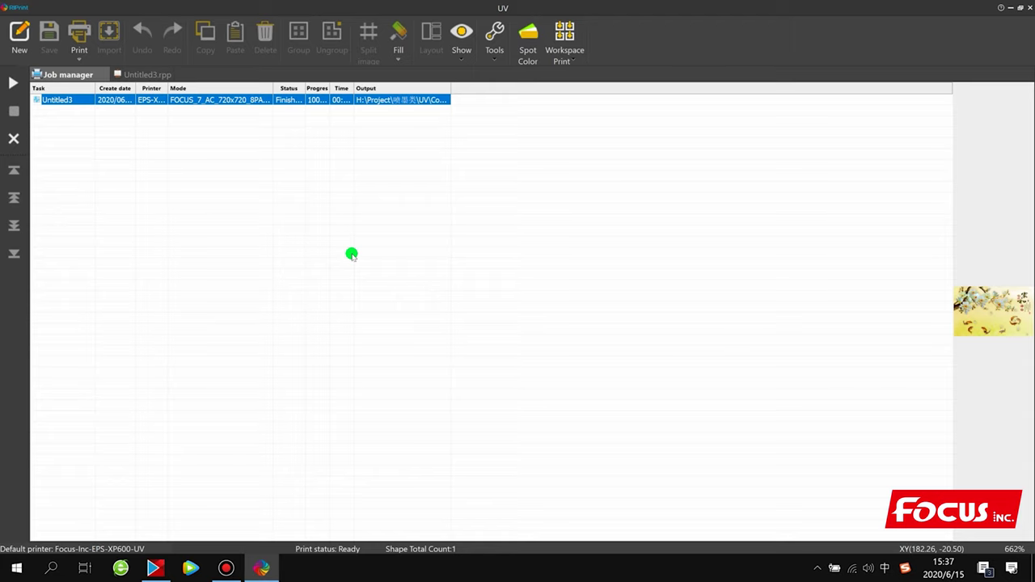
left_click(226, 567)
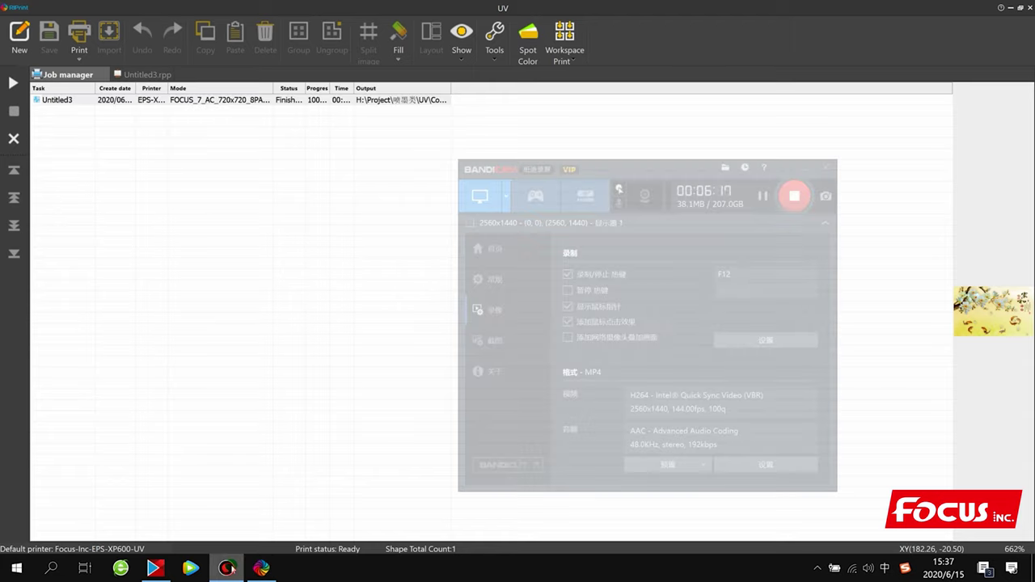